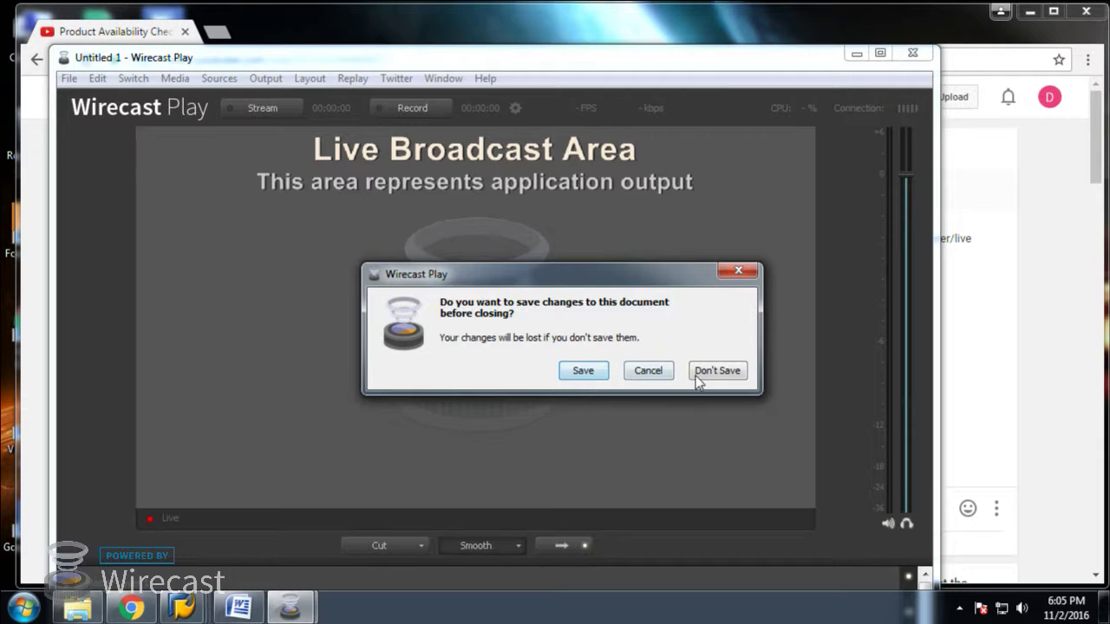
- Close the untitled Wirecast document without saving, minimize the browser, and bring up and reposition the Wirecast main window
{"action": "left_click", "coordinate": [710, 378]}
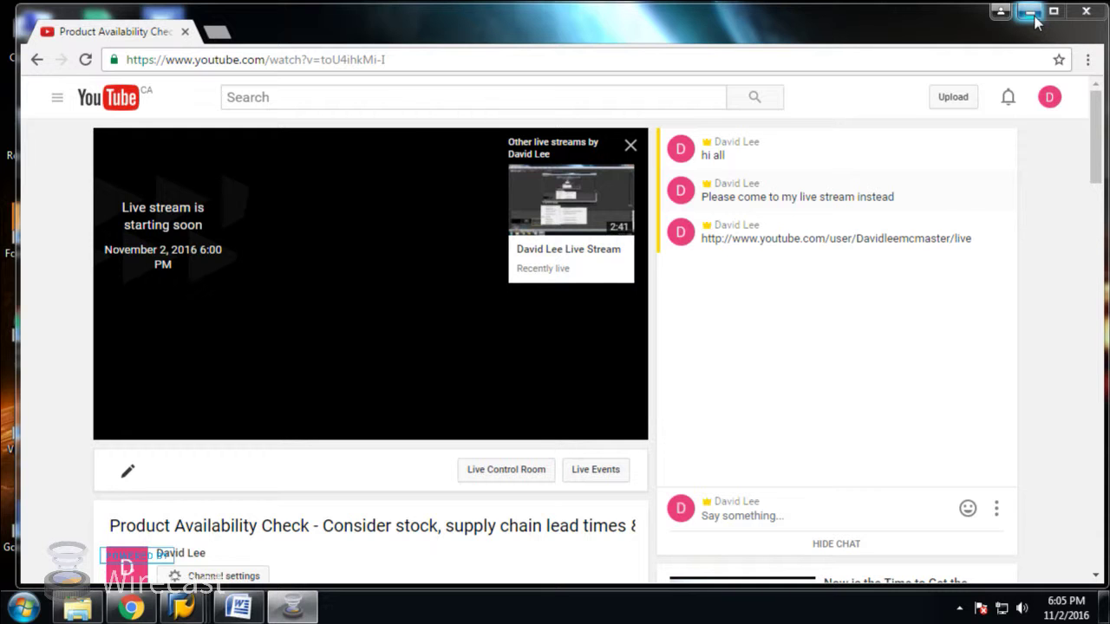
{"action": "left_click", "coordinate": [1031, 12]}
{"action": "left_click", "coordinate": [299, 609]}
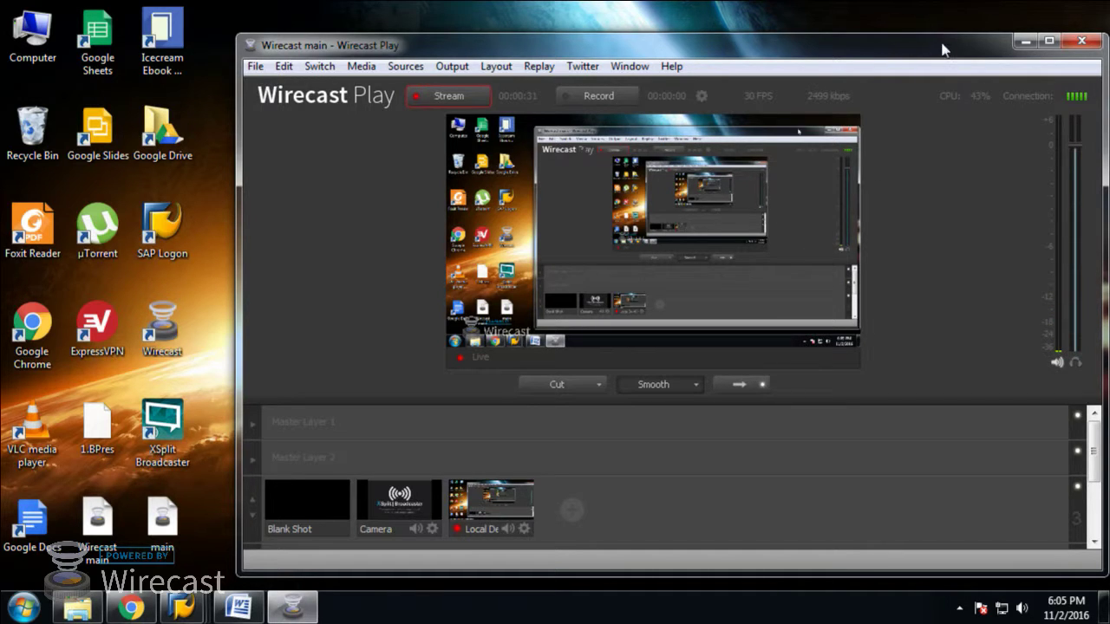
{"action": "left_click_drag", "start_coordinate": [943, 46], "coordinate": [754, 44]}
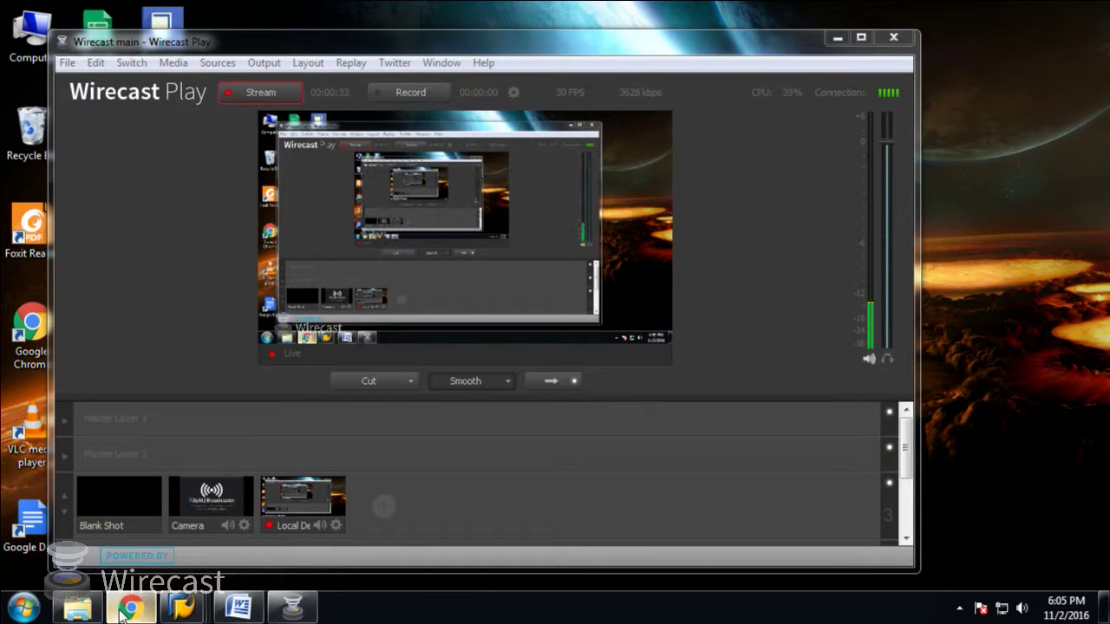
- Switch to Chrome, open the channel's YouTube live page, check the running stream and its details, and minimize the browser
{"action": "left_click", "coordinate": [131, 607]}
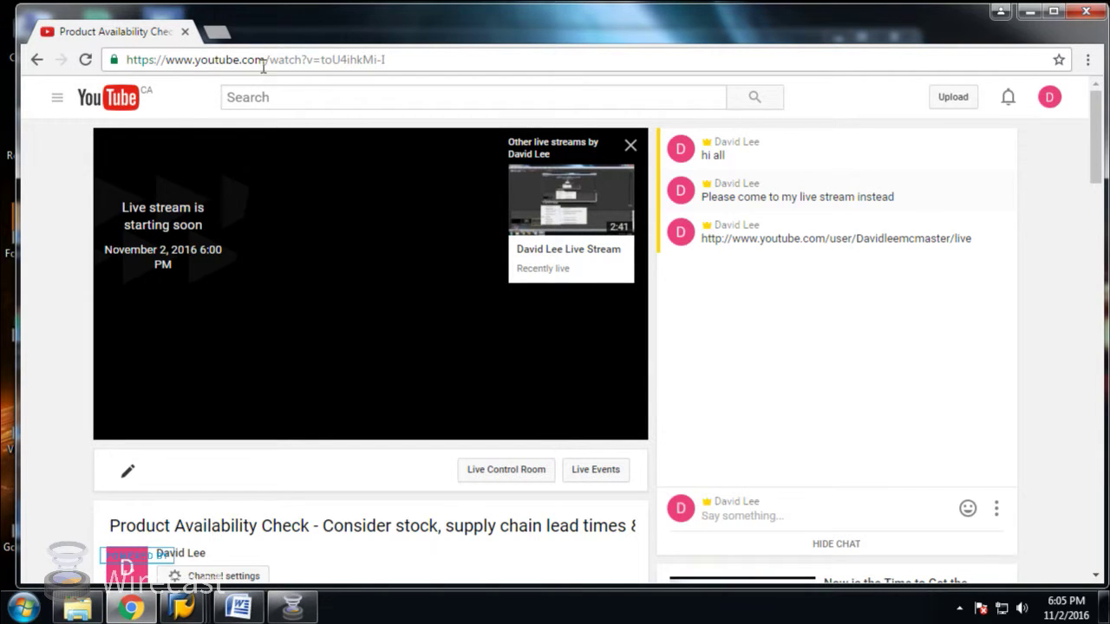
{"action": "left_click", "coordinate": [327, 60]}
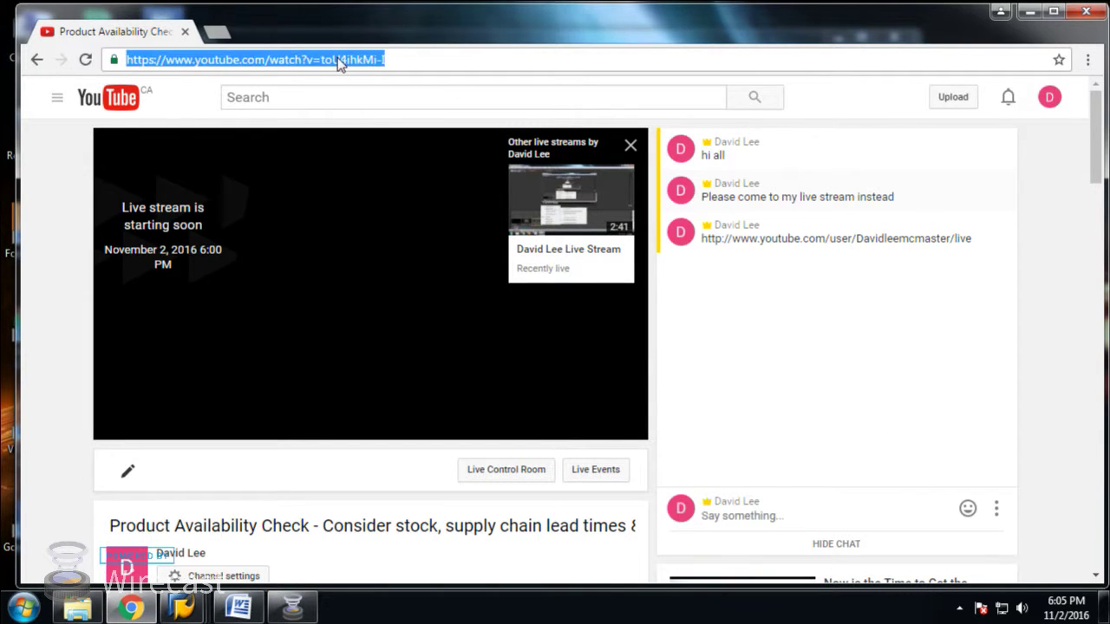
{"action": "type", "text": "http://www.youtube.com/user/Davidleemcmaster/live"}
{"action": "key", "text": "Return"}
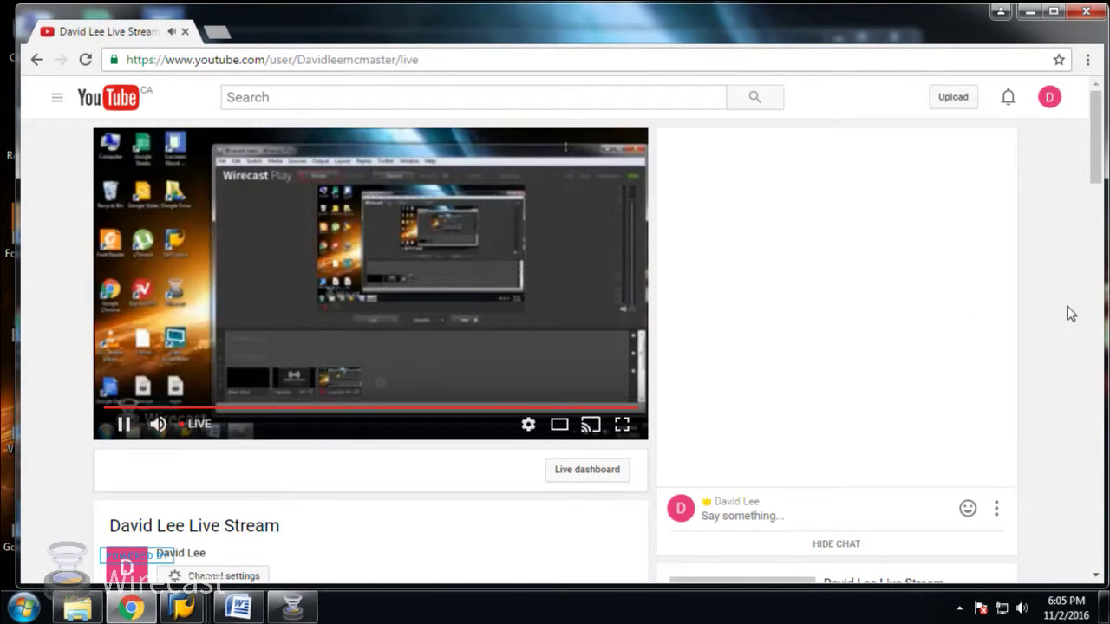
{"action": "scroll", "coordinate": [1070, 300], "scroll_direction": "down", "scroll_amount": 3}
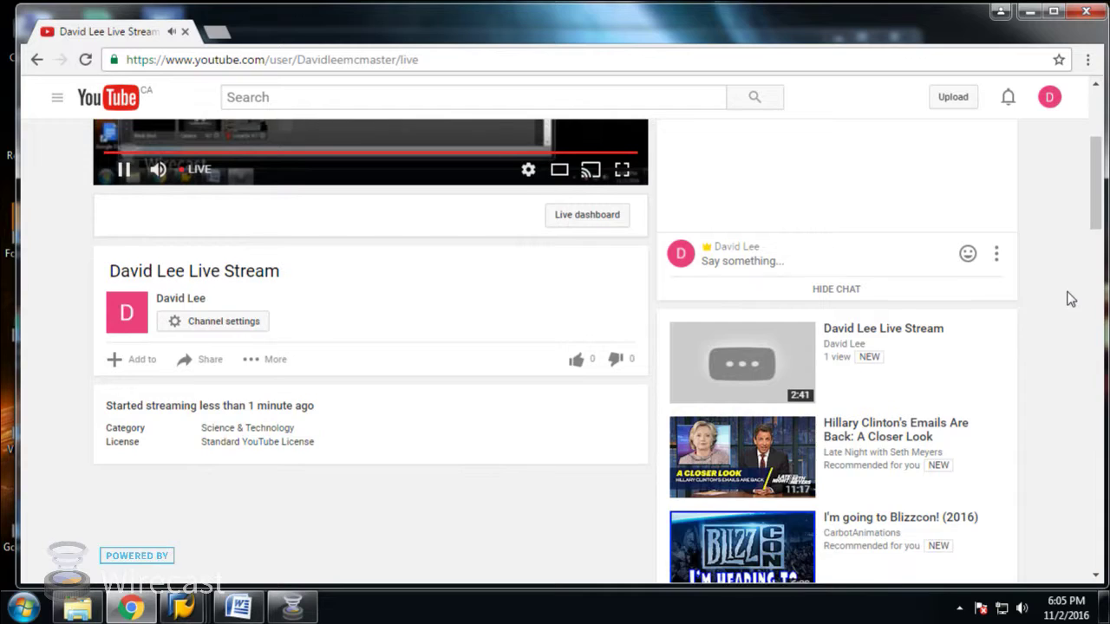
{"action": "scroll", "coordinate": [1069, 300], "scroll_direction": "up", "scroll_amount": 3}
{"action": "left_click", "coordinate": [1031, 12]}
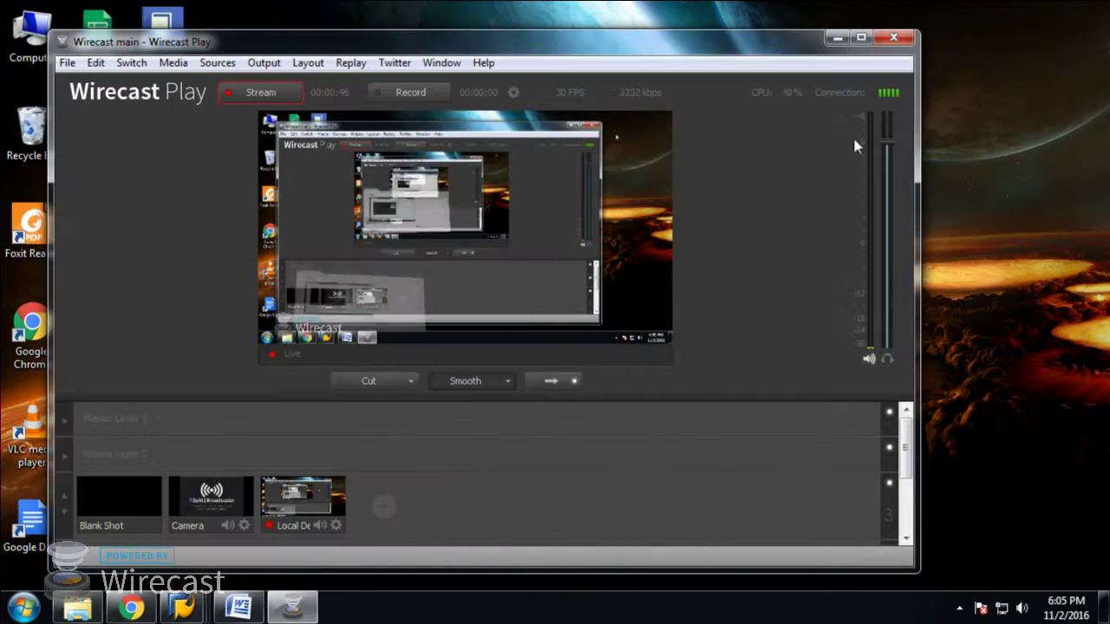
- Return Chrome to the Product Availability Check event page and leave both Wirecast and the browser minimized
{"action": "left_click", "coordinate": [842, 38]}
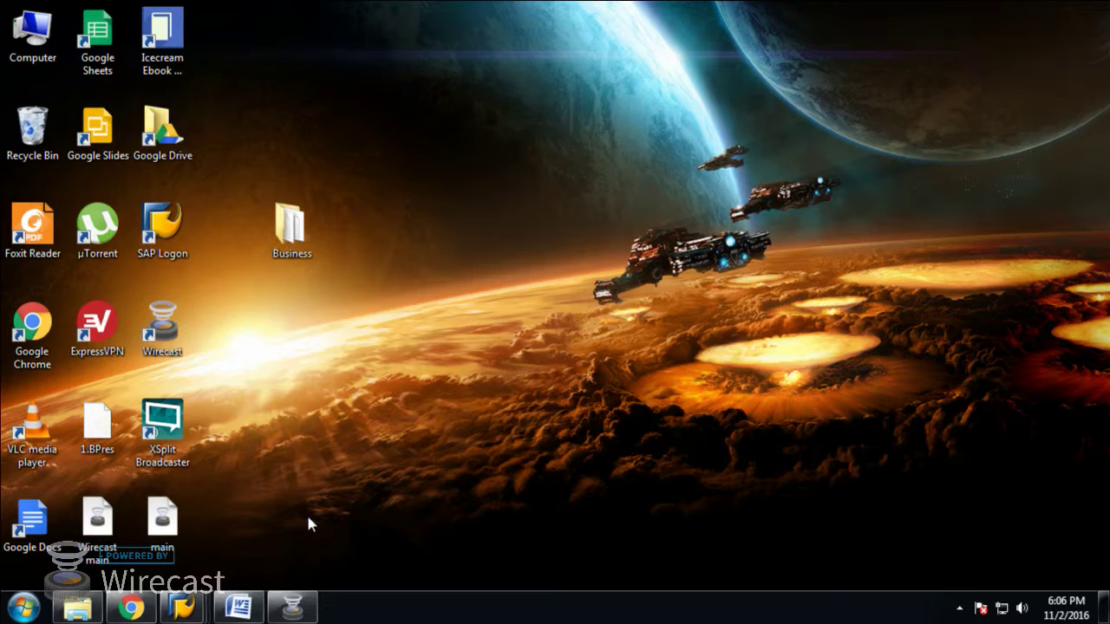
{"action": "left_click", "coordinate": [287, 612]}
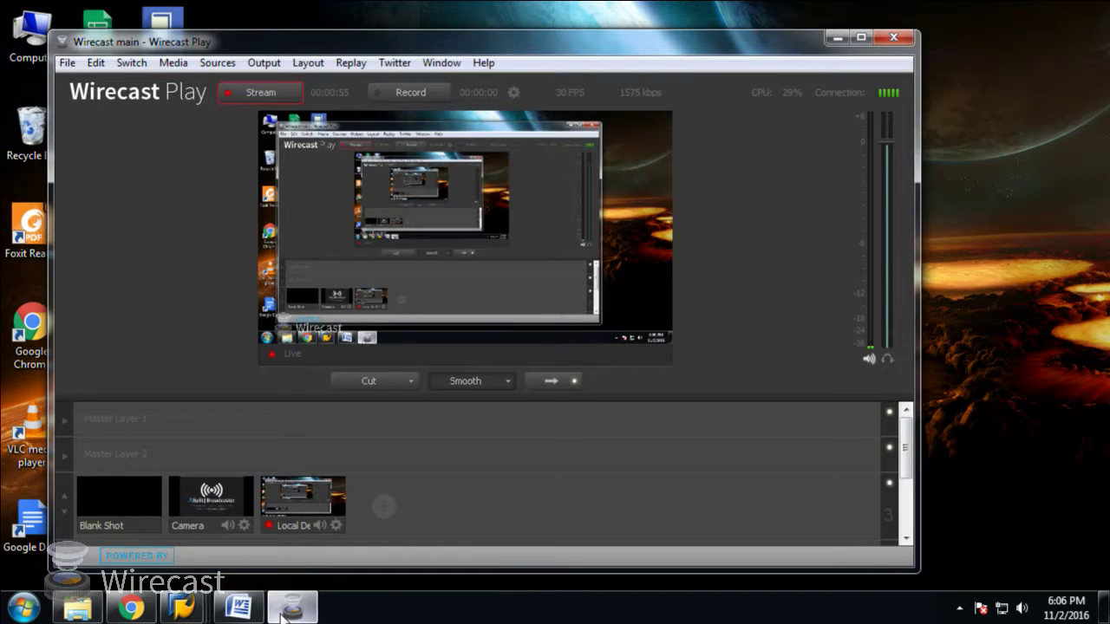
{"action": "left_click", "coordinate": [286, 611]}
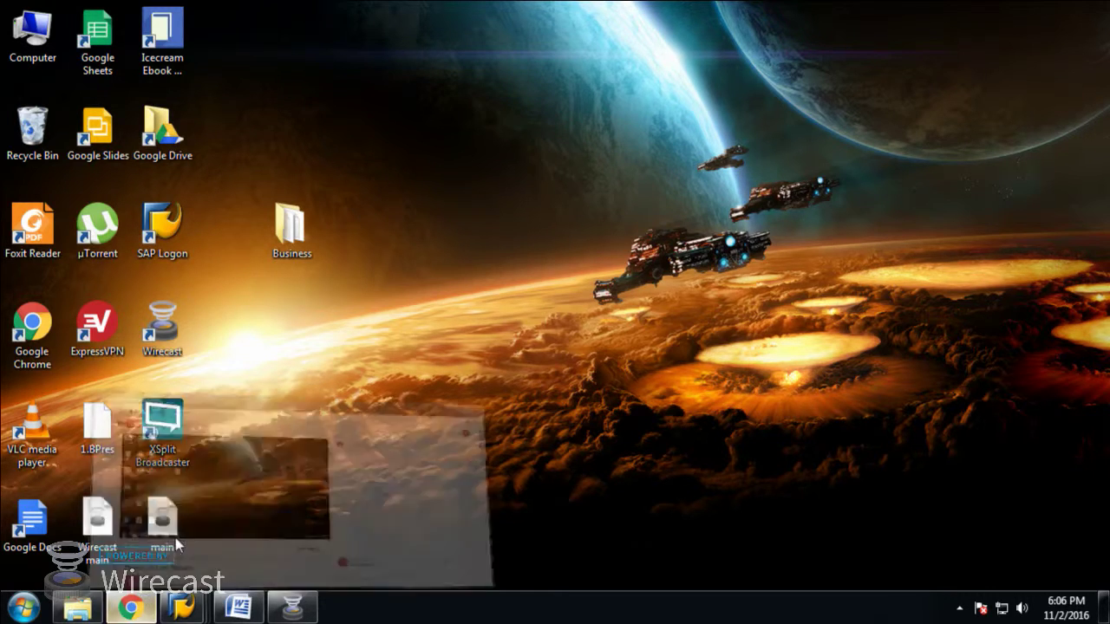
{"action": "left_click", "coordinate": [175, 538]}
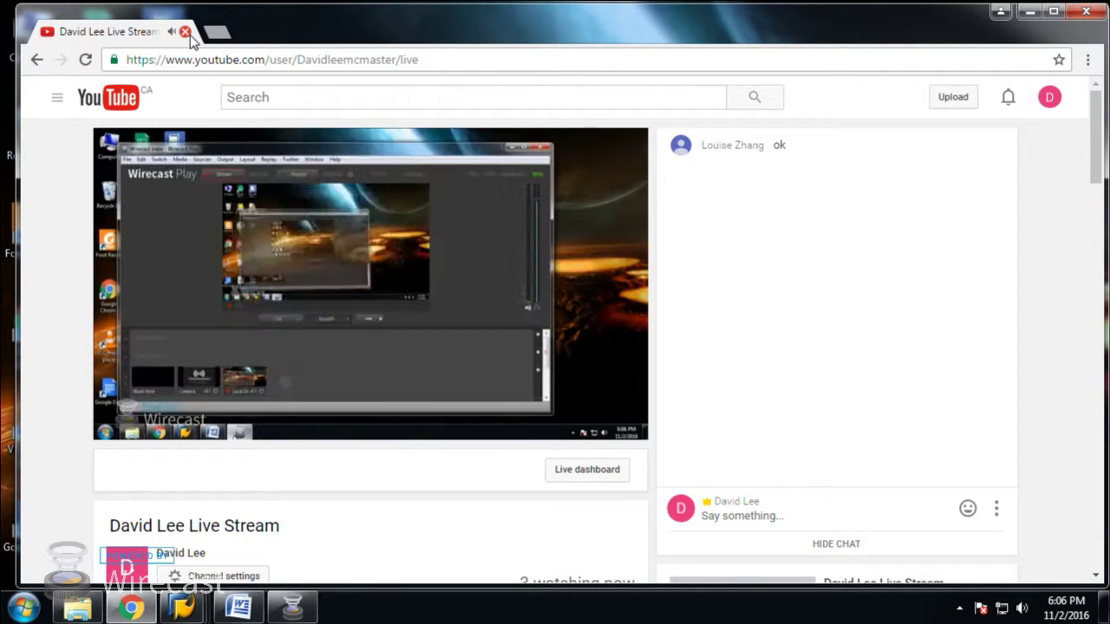
{"action": "left_click", "coordinate": [38, 61]}
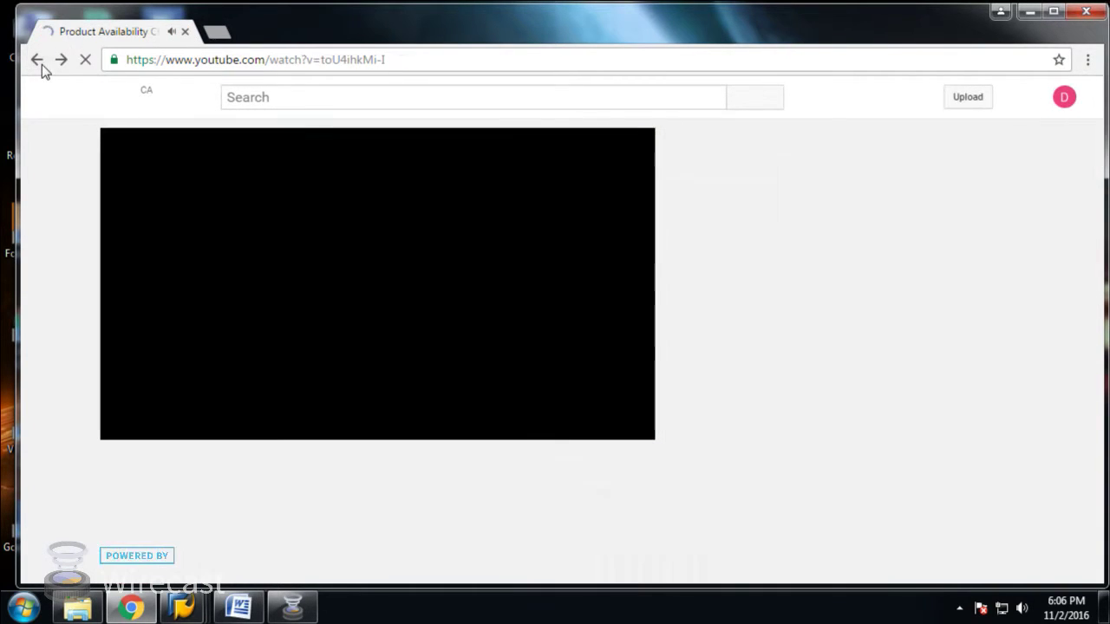
{"action": "left_click", "coordinate": [1030, 11]}
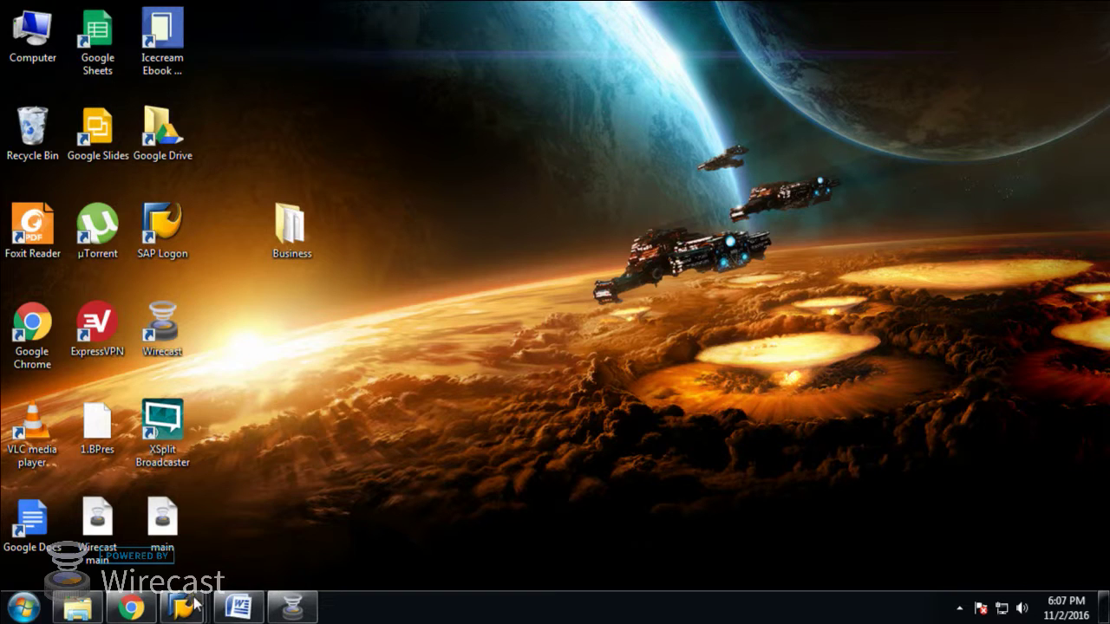
- Switch to the email document in Word and read the customer's urgent request for delivery dates for widget A
{"action": "left_click", "coordinate": [230, 612]}
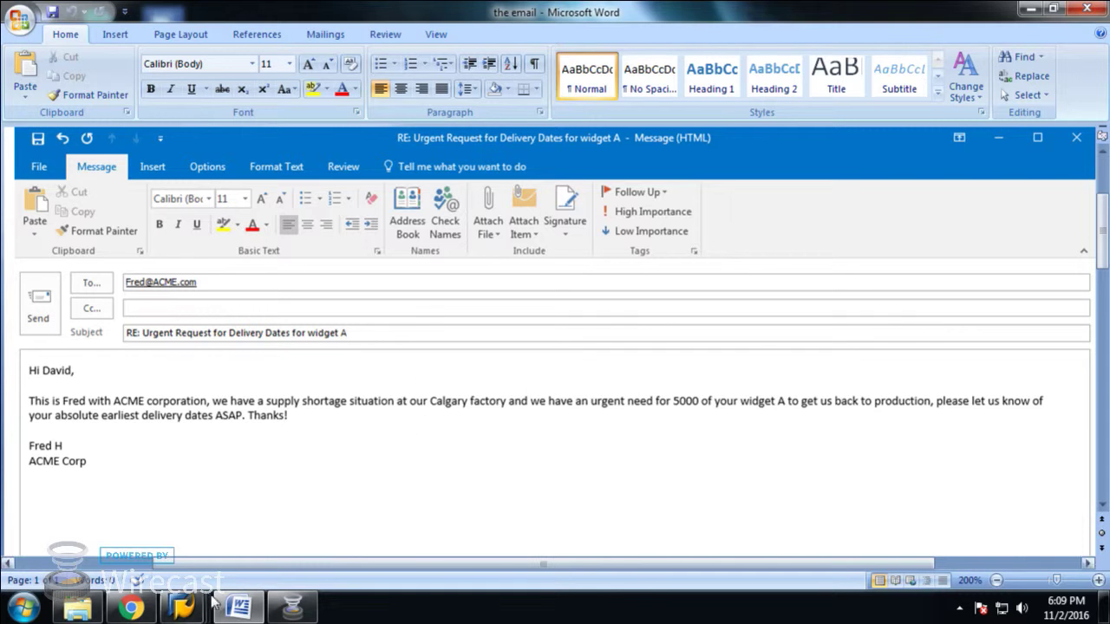
{"action": "mouse_move", "coordinate": [182, 607]}
{"action": "left_click", "coordinate": [492, 538]}
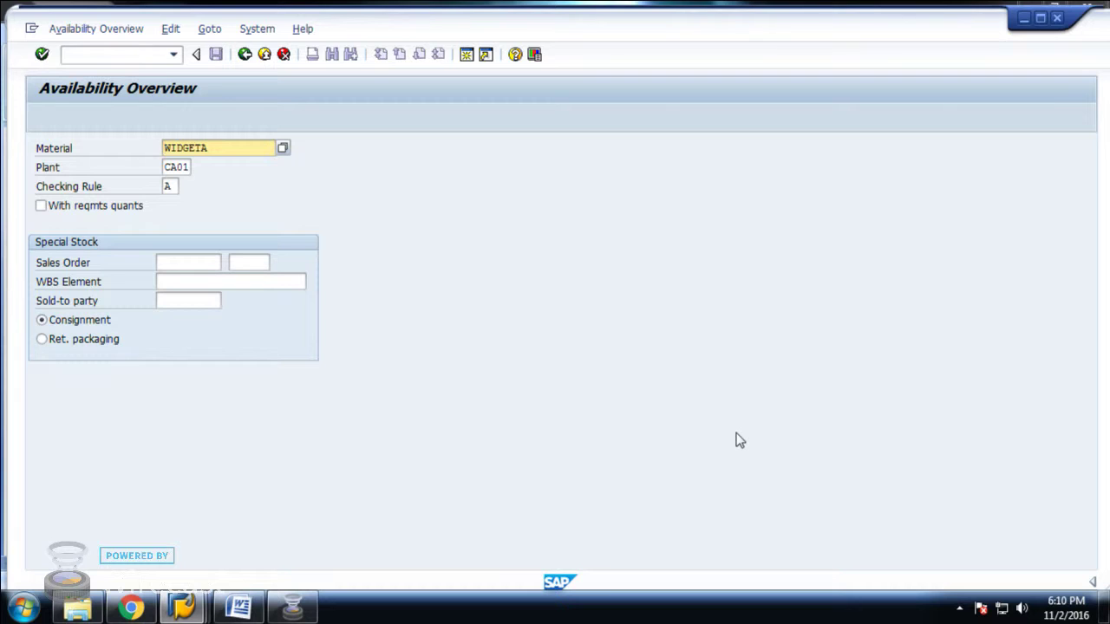
{"action": "left_click", "coordinate": [239, 607]}
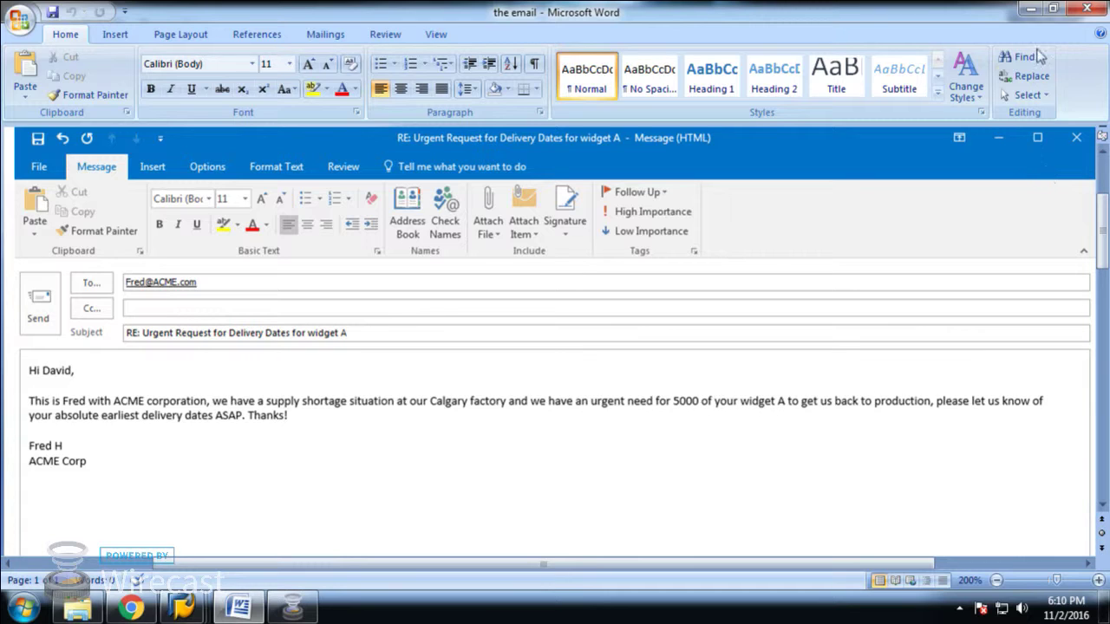
- Switch to SAP and display the availability overview for material WIDGETA in plant CA01 with checking rule A
{"action": "left_click", "coordinate": [1032, 11]}
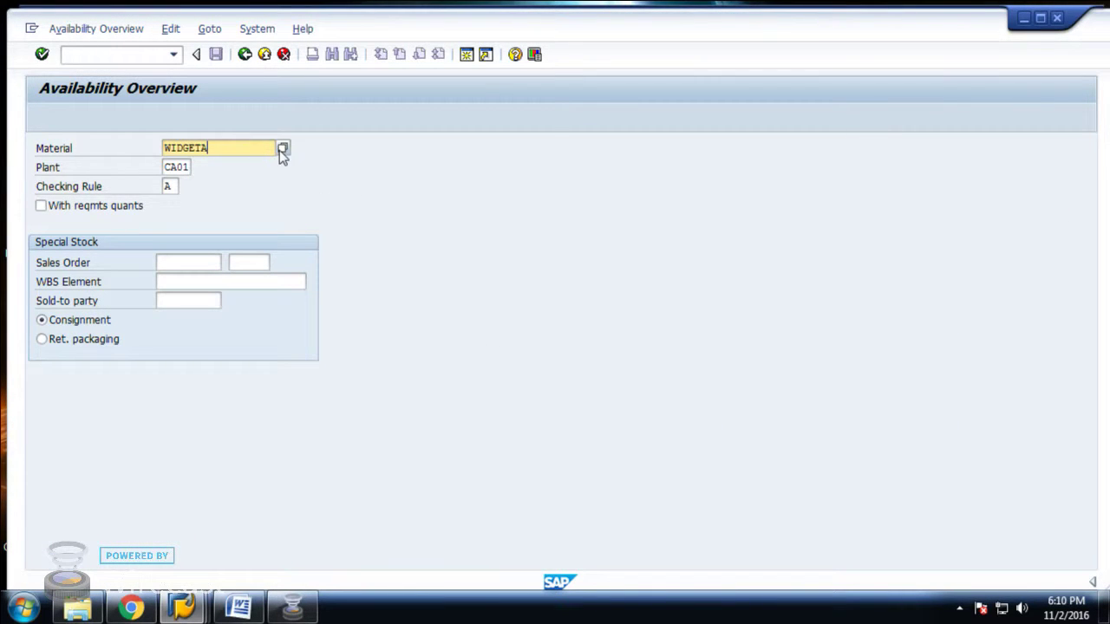
{"action": "left_click", "coordinate": [216, 147]}
{"action": "key", "text": "Return"}
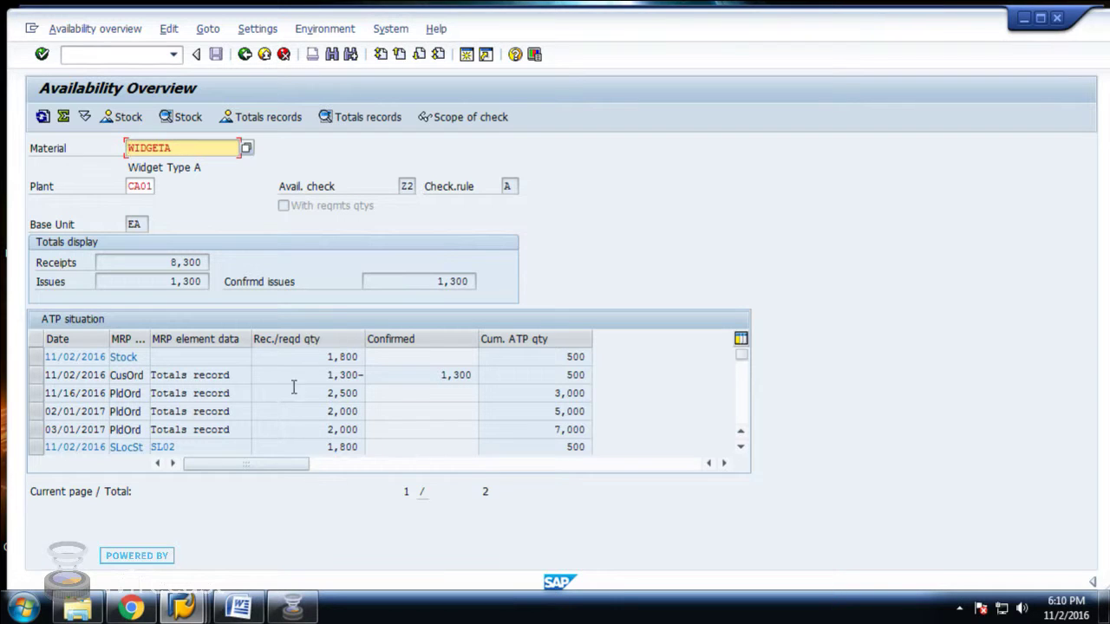
- Examine the stock and customer order rows in the ATP situation, including their receipt or required quantities and cumulative ATP quantity
{"action": "left_click", "coordinate": [130, 357]}
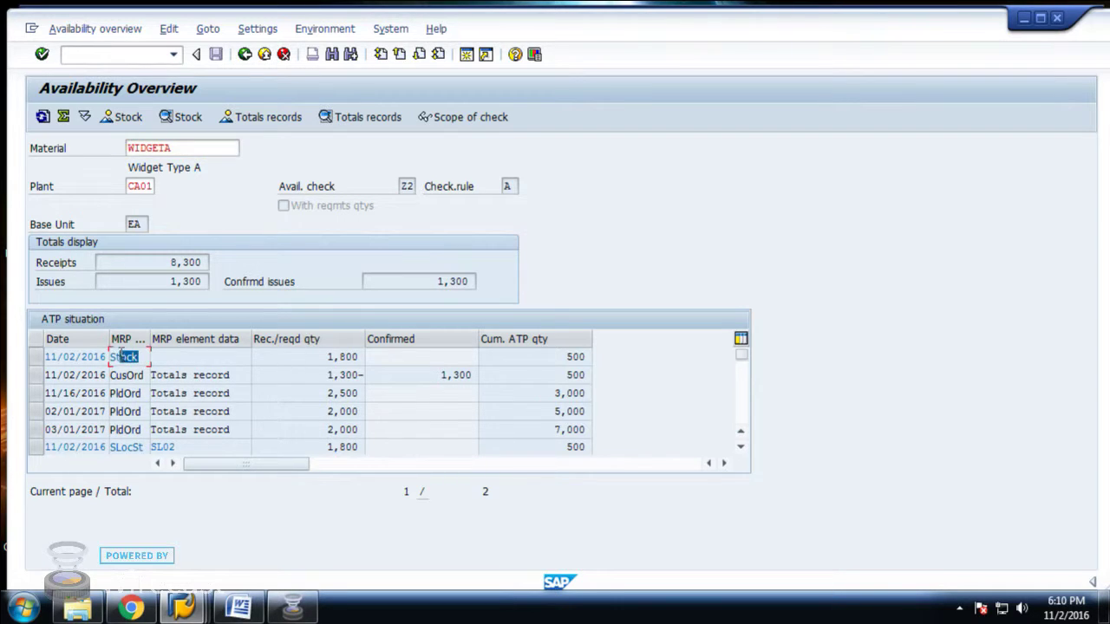
{"action": "left_click", "coordinate": [312, 356]}
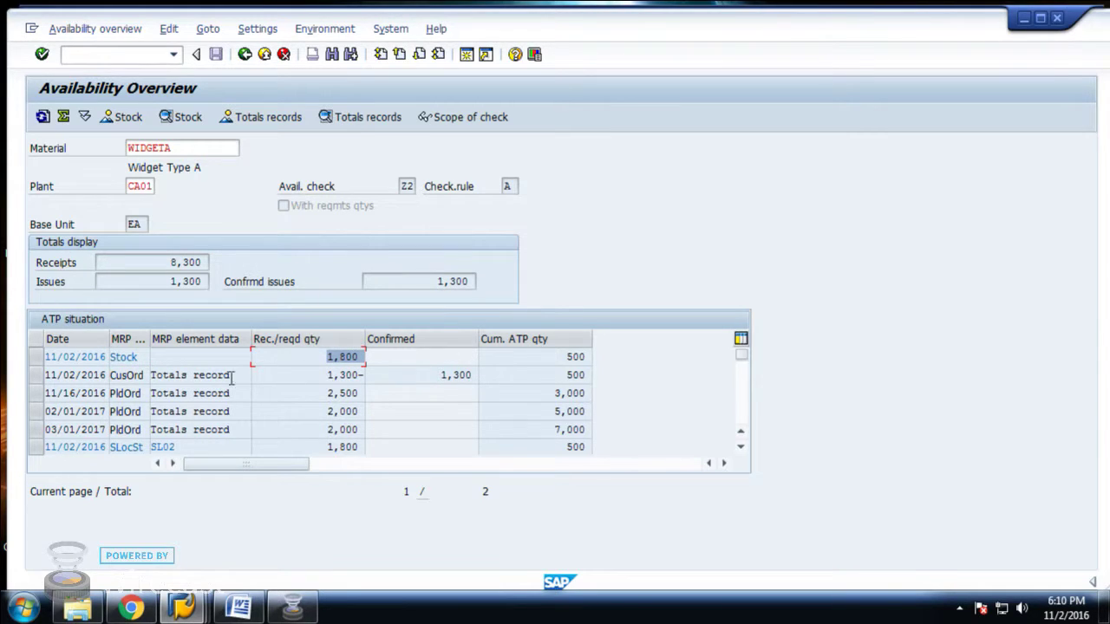
{"action": "left_click", "coordinate": [137, 376]}
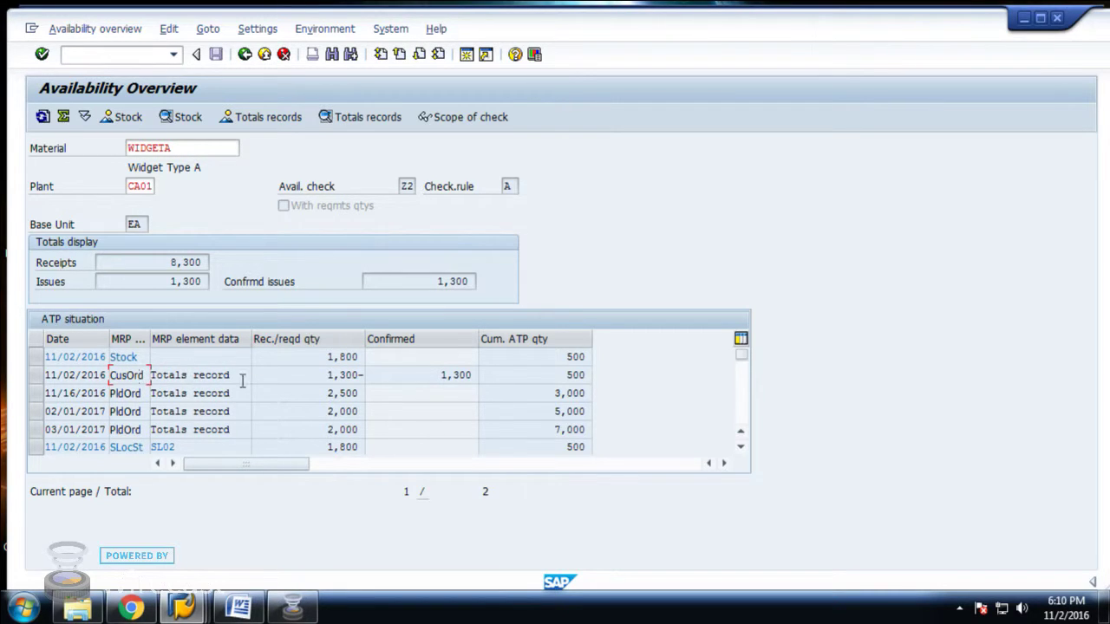
{"action": "left_click", "coordinate": [351, 375]}
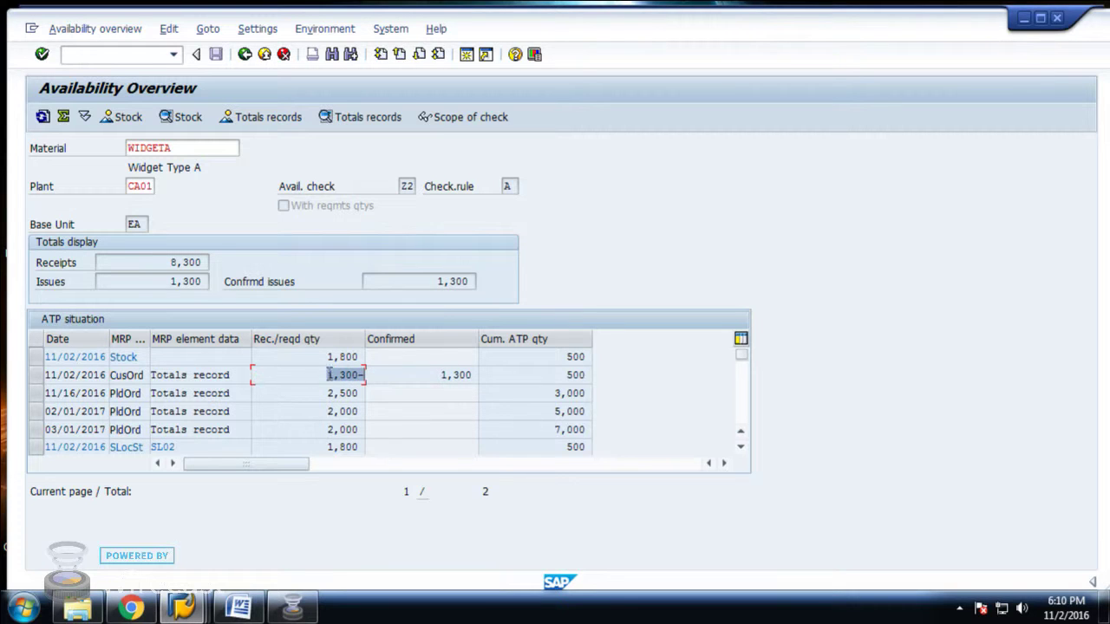
{"action": "left_click", "coordinate": [346, 360]}
{"action": "left_click", "coordinate": [539, 376]}
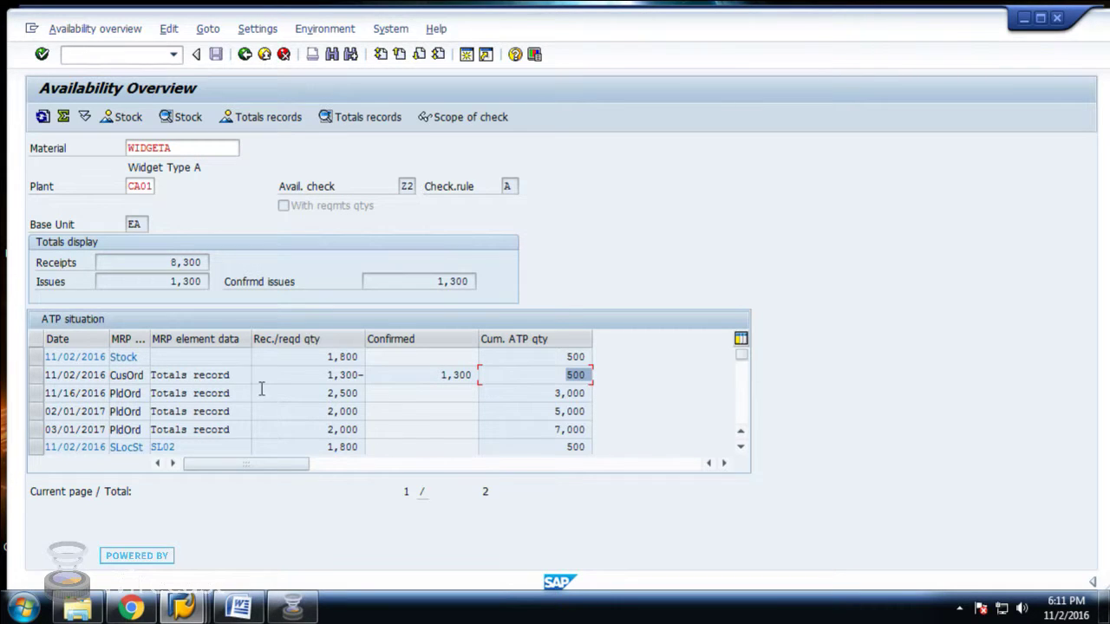
{"action": "left_click", "coordinate": [312, 377]}
{"action": "left_click", "coordinate": [138, 375]}
- Review the 11/16/2016 and 02/01/2017 planned orders' dates and quantities alongside the cumulative ATP quantity
{"action": "left_click", "coordinate": [127, 393]}
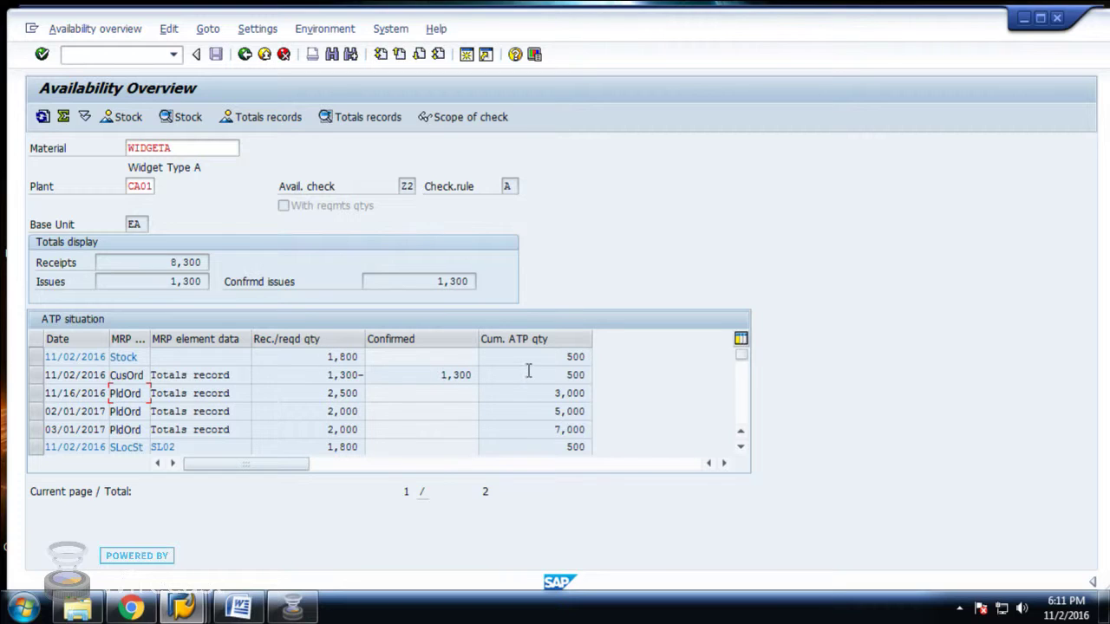
{"action": "double_click", "coordinate": [555, 376]}
{"action": "left_click_drag", "start_coordinate": [305, 394], "coordinate": [364, 395]}
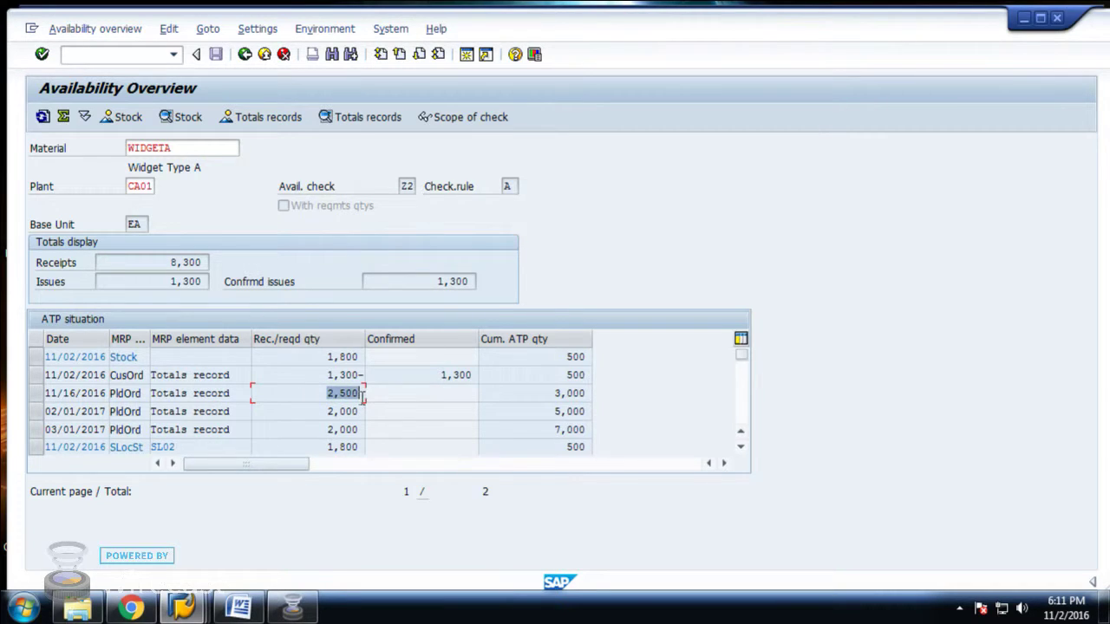
{"action": "left_click", "coordinate": [89, 395]}
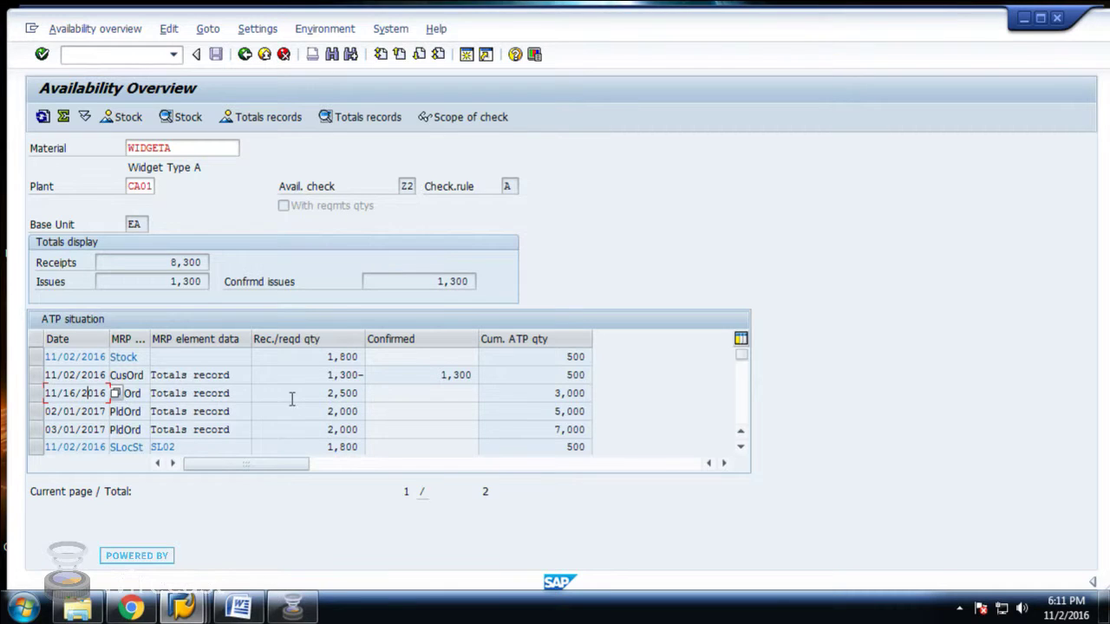
{"action": "left_click_drag", "start_coordinate": [321, 411], "coordinate": [375, 411]}
{"action": "left_click", "coordinate": [77, 411]}
{"action": "left_click_drag", "start_coordinate": [322, 411], "coordinate": [387, 406]}
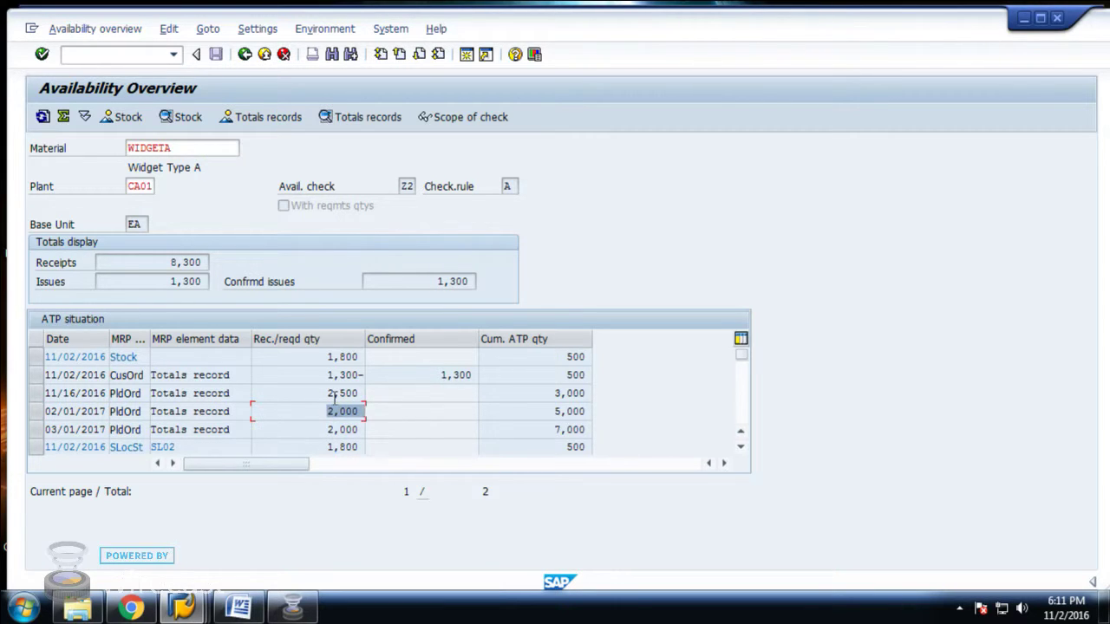
{"action": "left_click", "coordinate": [335, 394]}
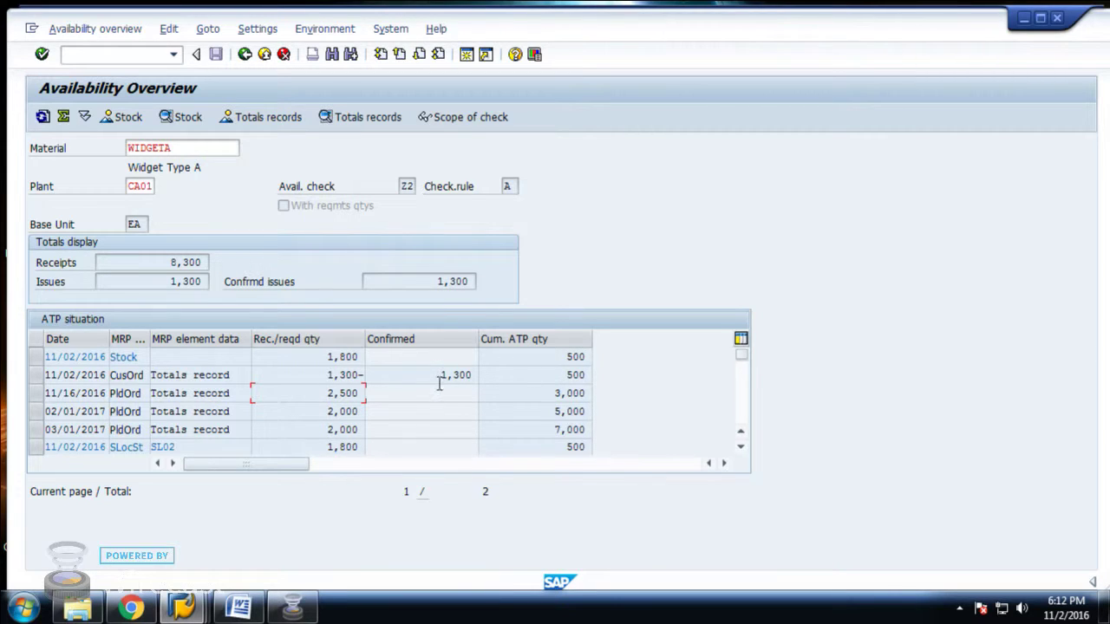
- Compare today's cumulative ATP quantity and the customer order with the first two planned orders to judge when the request can be covered
{"action": "left_click_drag", "start_coordinate": [542, 375], "coordinate": [602, 374]}
{"action": "left_click_drag", "start_coordinate": [327, 393], "coordinate": [369, 418]}
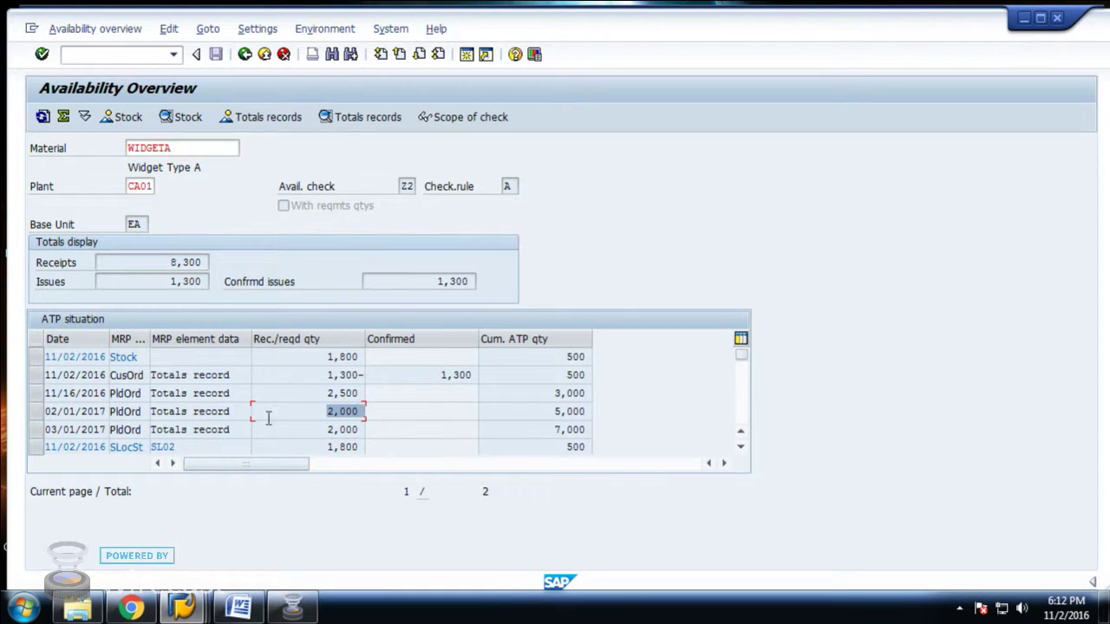
{"action": "left_click", "coordinate": [82, 412]}
{"action": "left_click", "coordinate": [90, 376]}
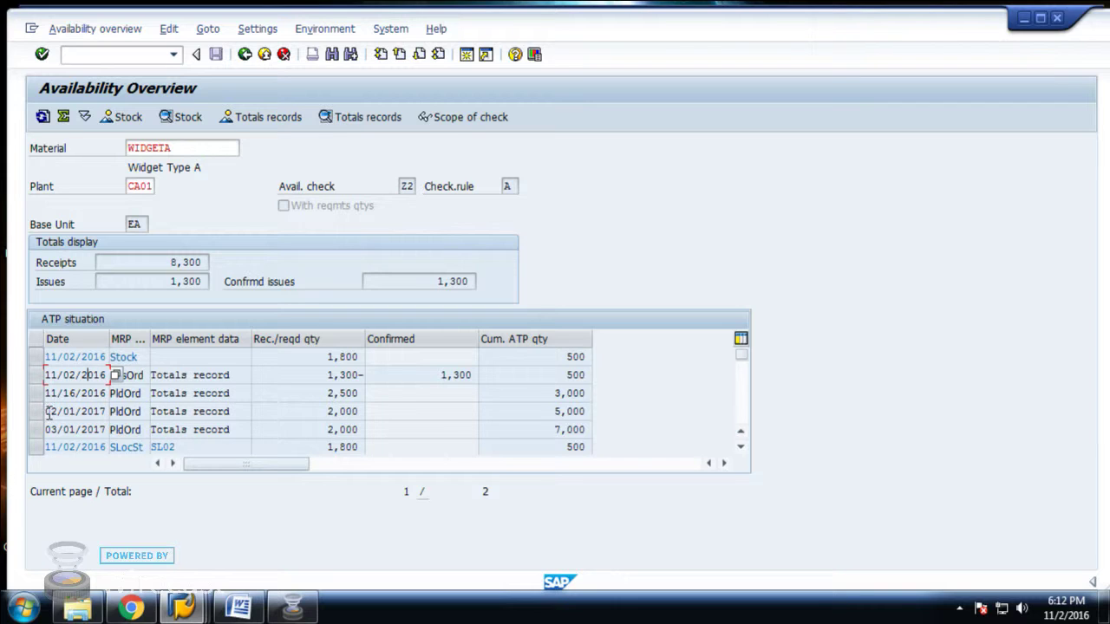
{"action": "left_click_drag", "start_coordinate": [45, 412], "coordinate": [105, 410]}
{"action": "left_click_drag", "start_coordinate": [295, 413], "coordinate": [401, 415]}
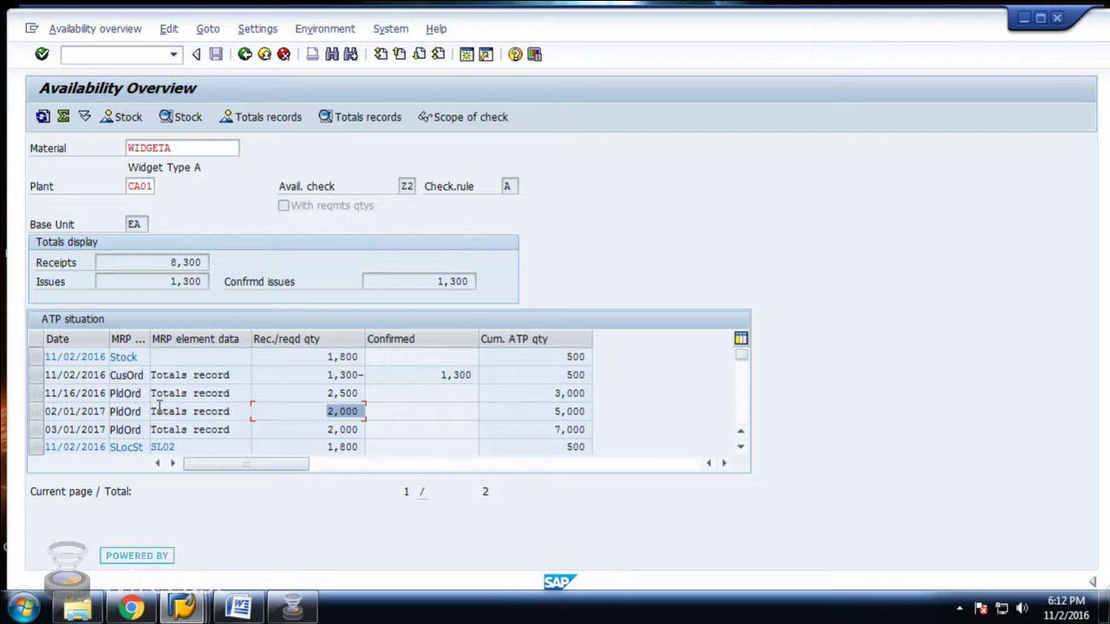
{"action": "left_click", "coordinate": [51, 413]}
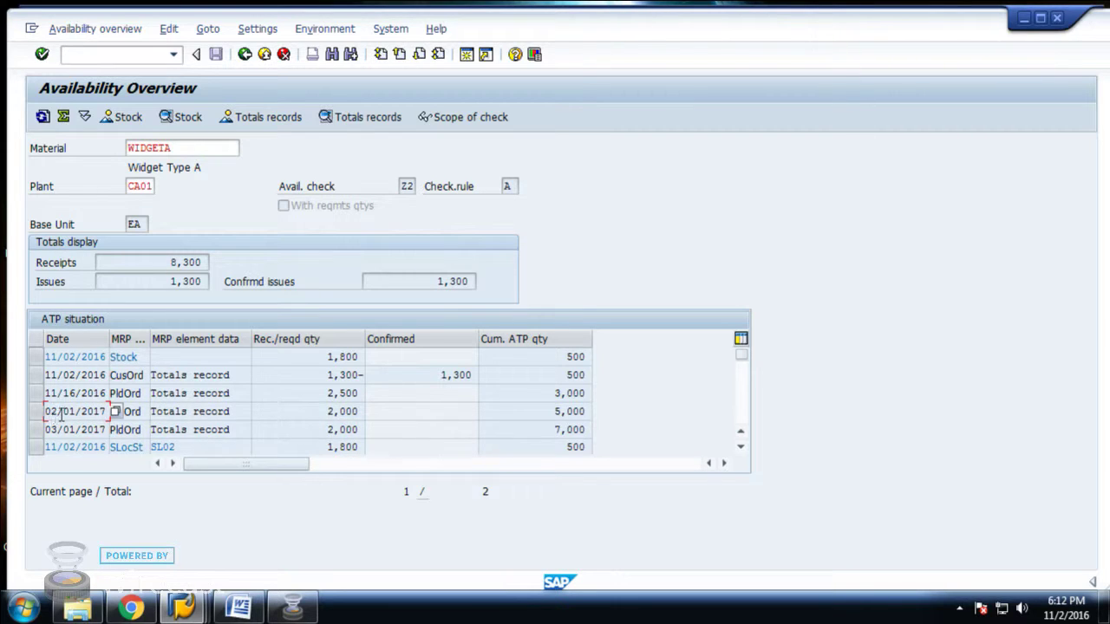
{"action": "left_click", "coordinate": [347, 413]}
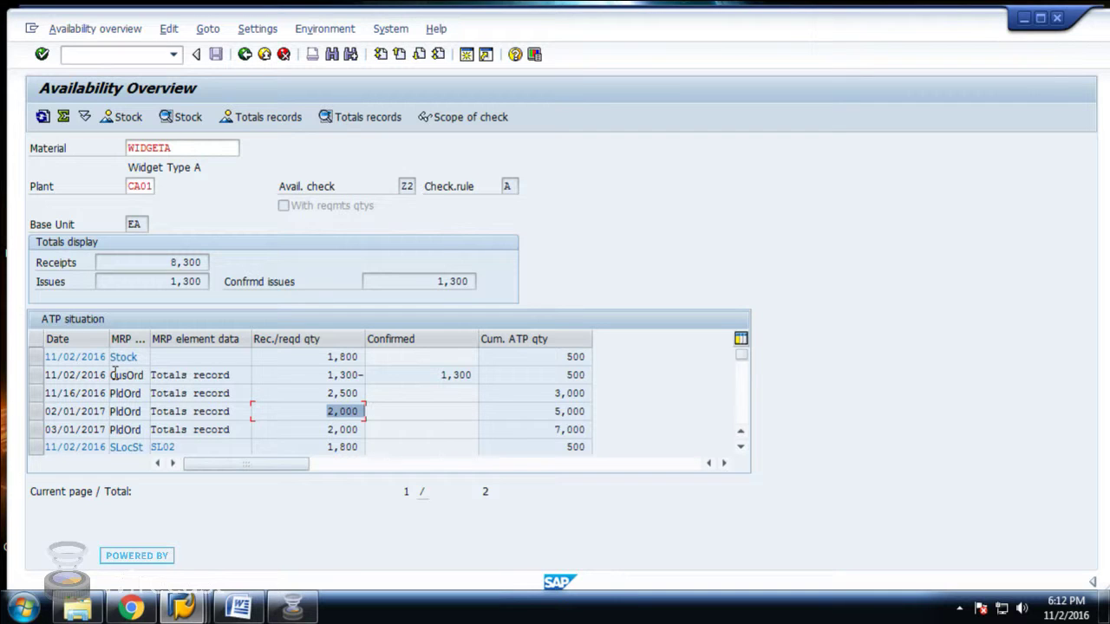
{"action": "left_click_drag", "start_coordinate": [112, 375], "coordinate": [148, 374]}
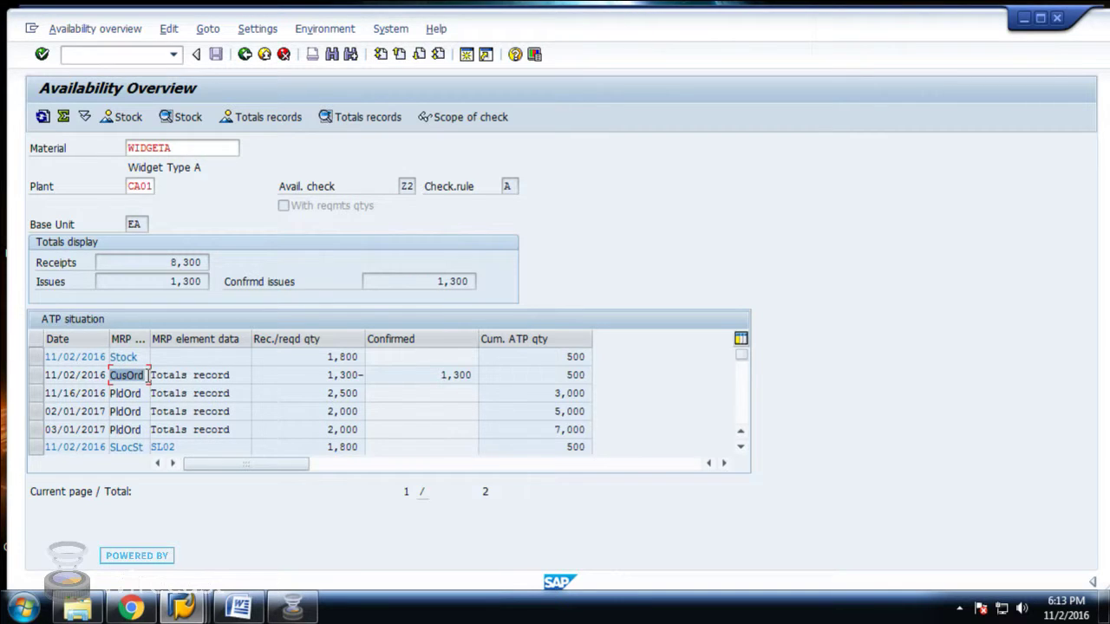
- Examine the customer order's required quantity and the 02/01/2017 planned order's date and receipt quantity in the ATP situation
{"action": "left_click_drag", "start_coordinate": [304, 375], "coordinate": [369, 383]}
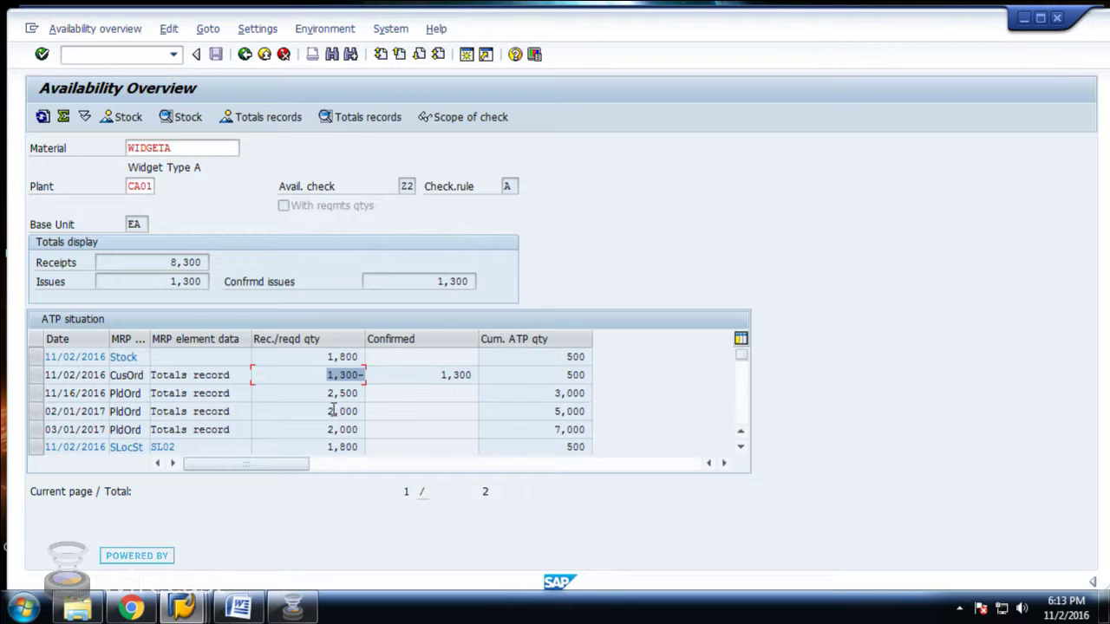
{"action": "left_click", "coordinate": [135, 410]}
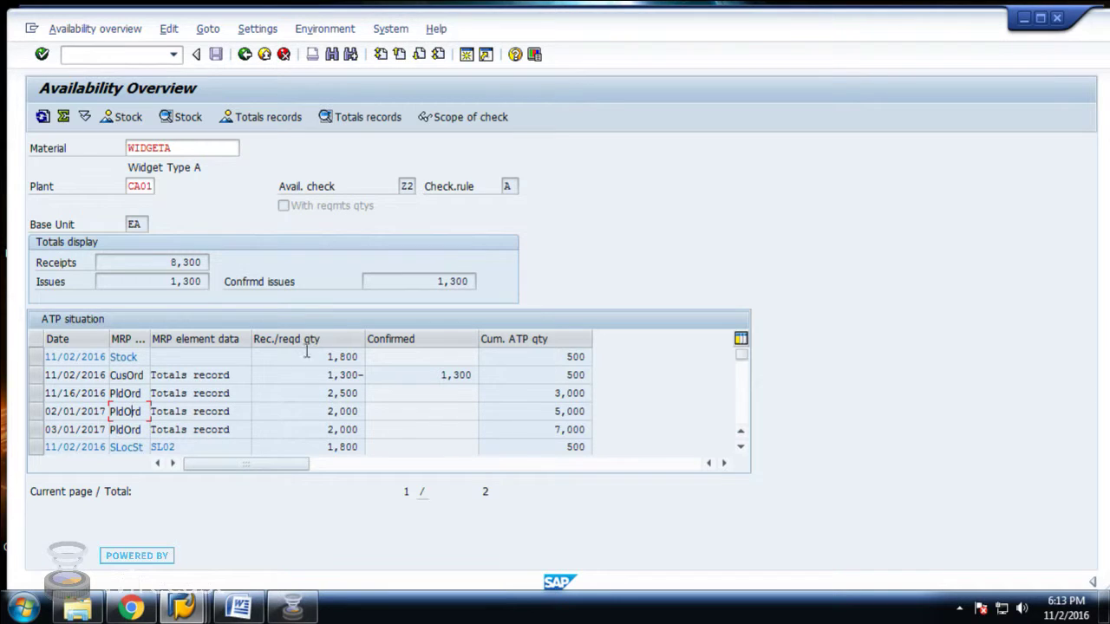
{"action": "left_click_drag", "start_coordinate": [50, 411], "coordinate": [107, 411]}
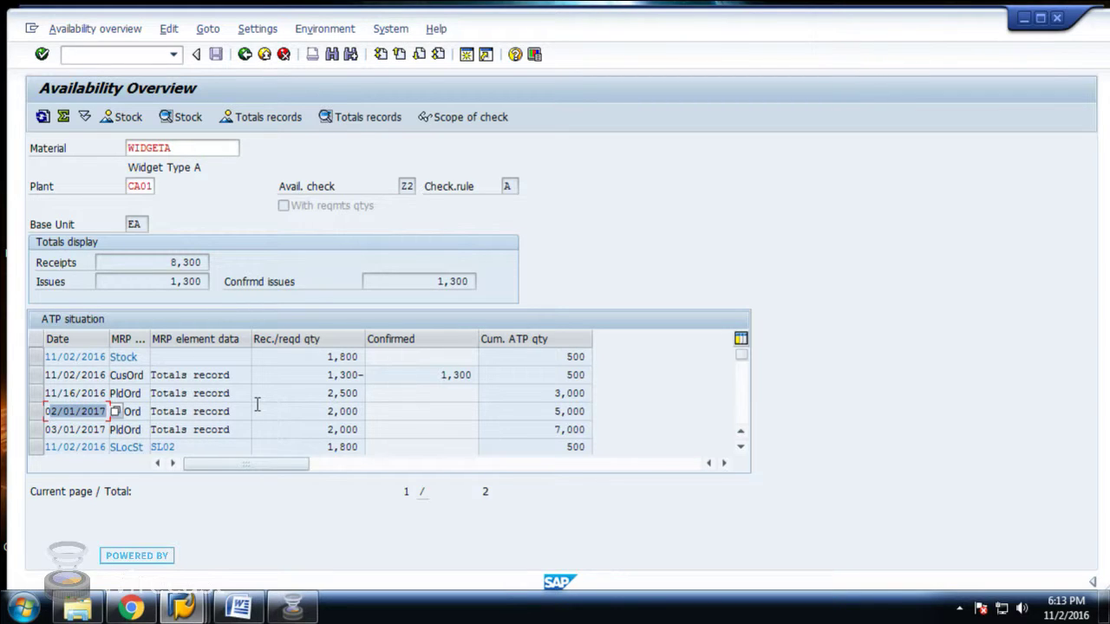
{"action": "left_click", "coordinate": [219, 411]}
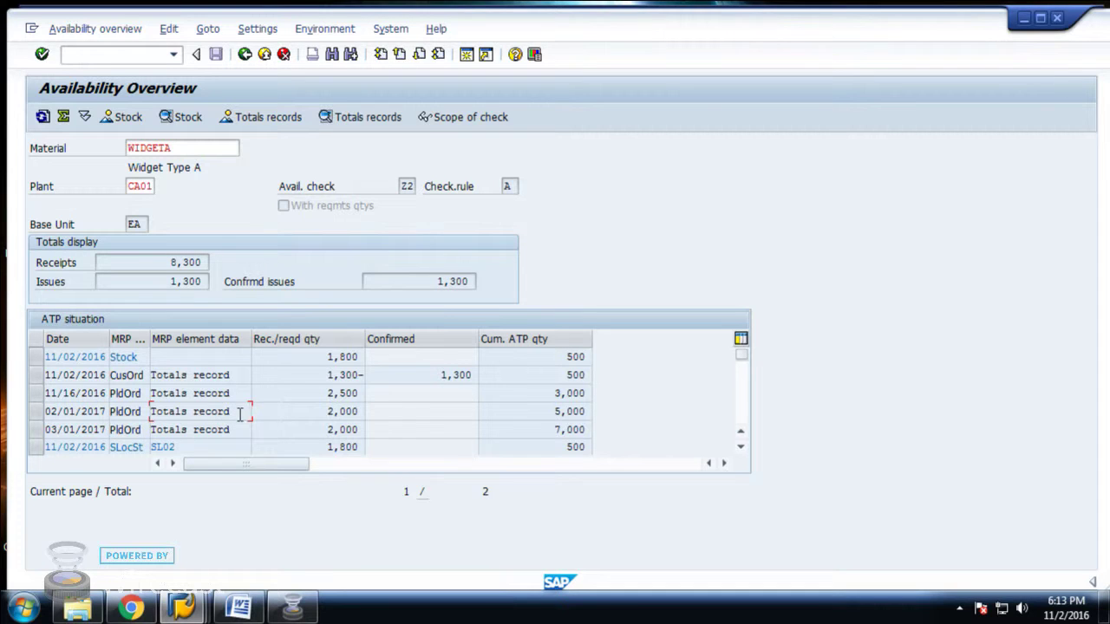
{"action": "key", "text": "Tab"}
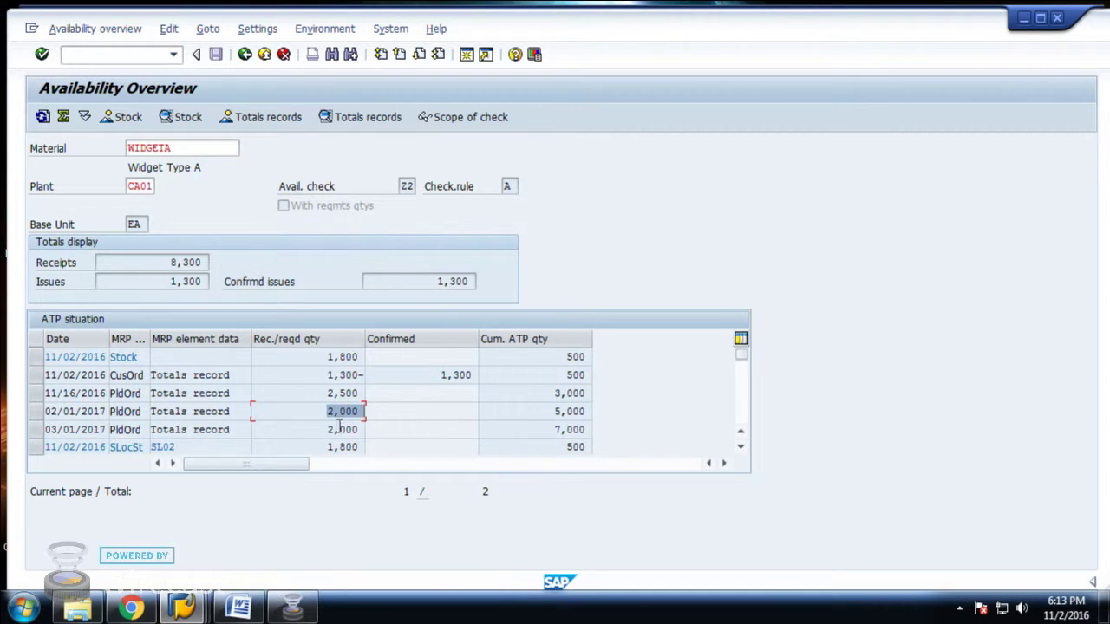
{"action": "left_click", "coordinate": [217, 415]}
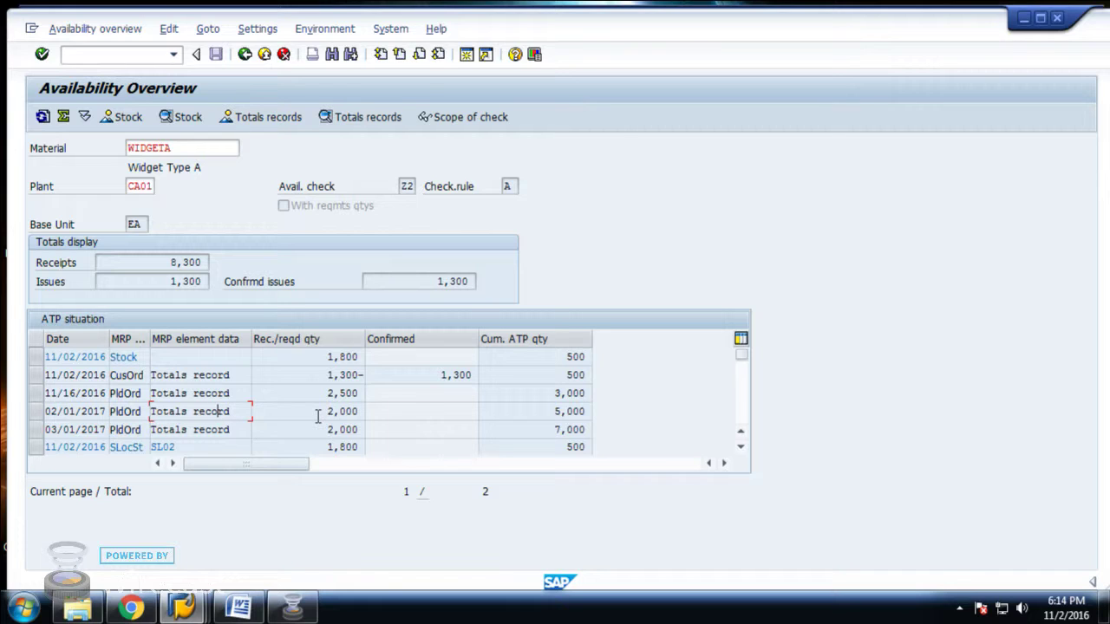
{"action": "double_click", "coordinate": [106, 412]}
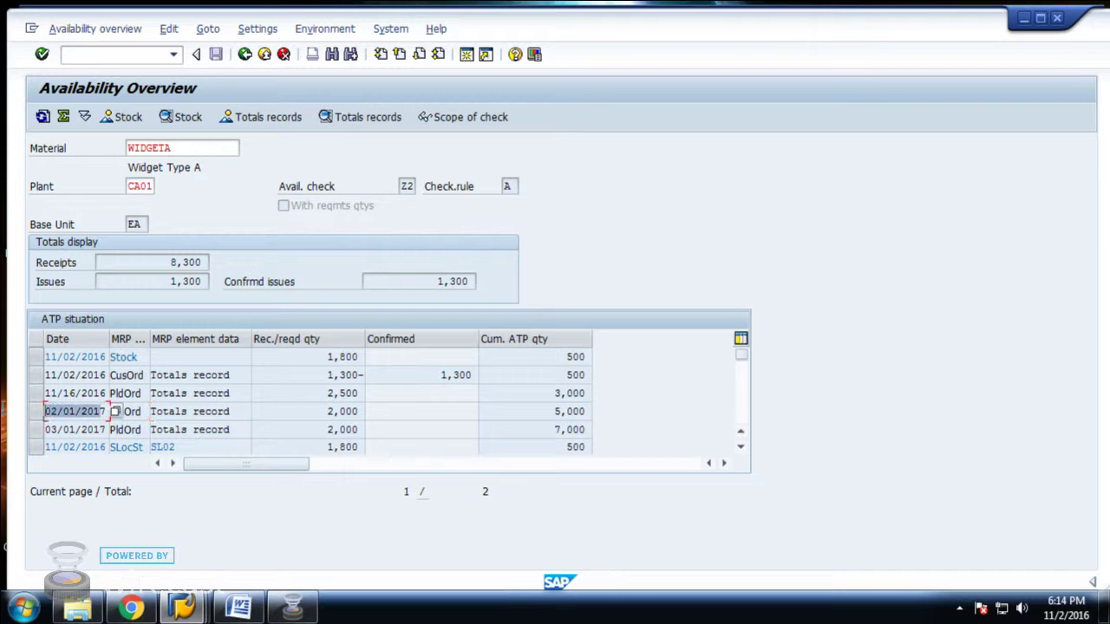
{"action": "left_click", "coordinate": [58, 413]}
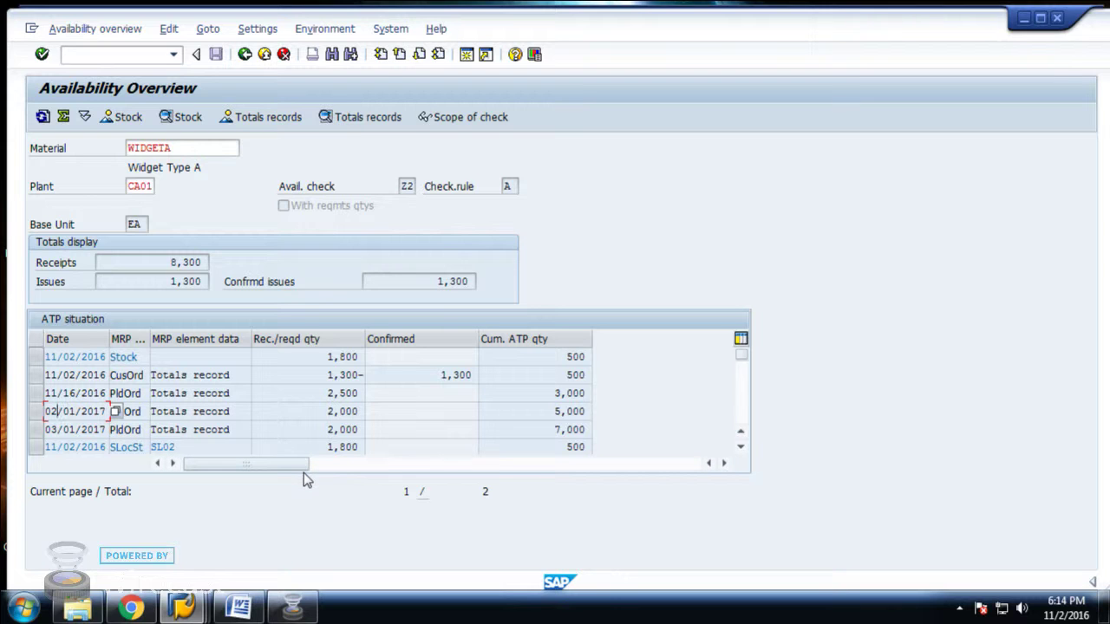
- Switch to the WIDGETA stock/requirements list and open the 02/01/2017 planned order for changing
{"action": "left_click", "coordinate": [182, 610]}
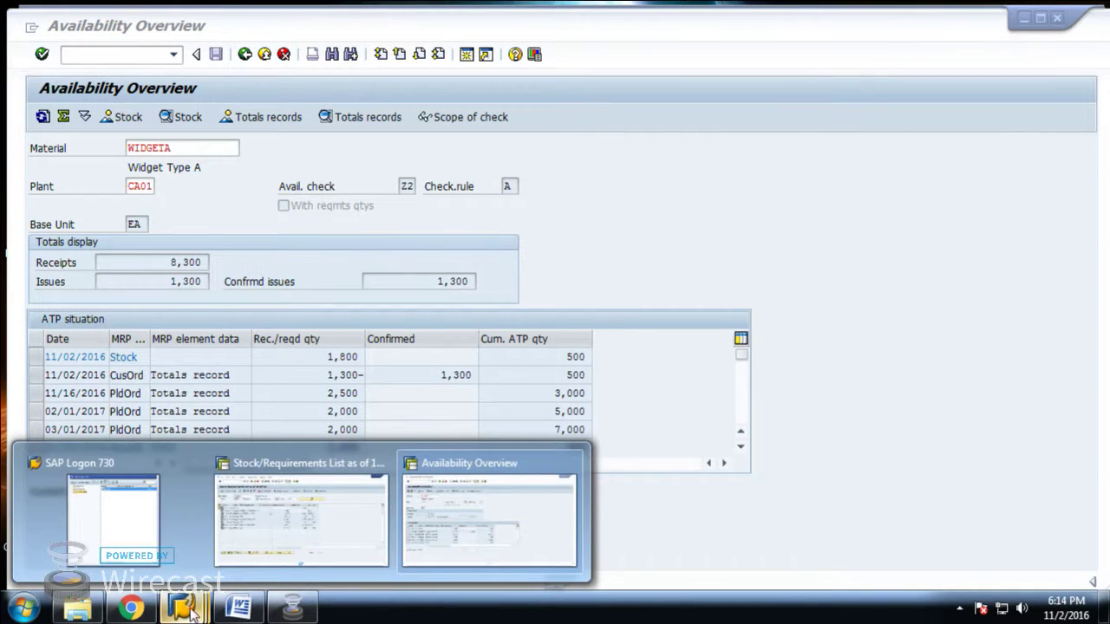
{"action": "left_click", "coordinate": [255, 533]}
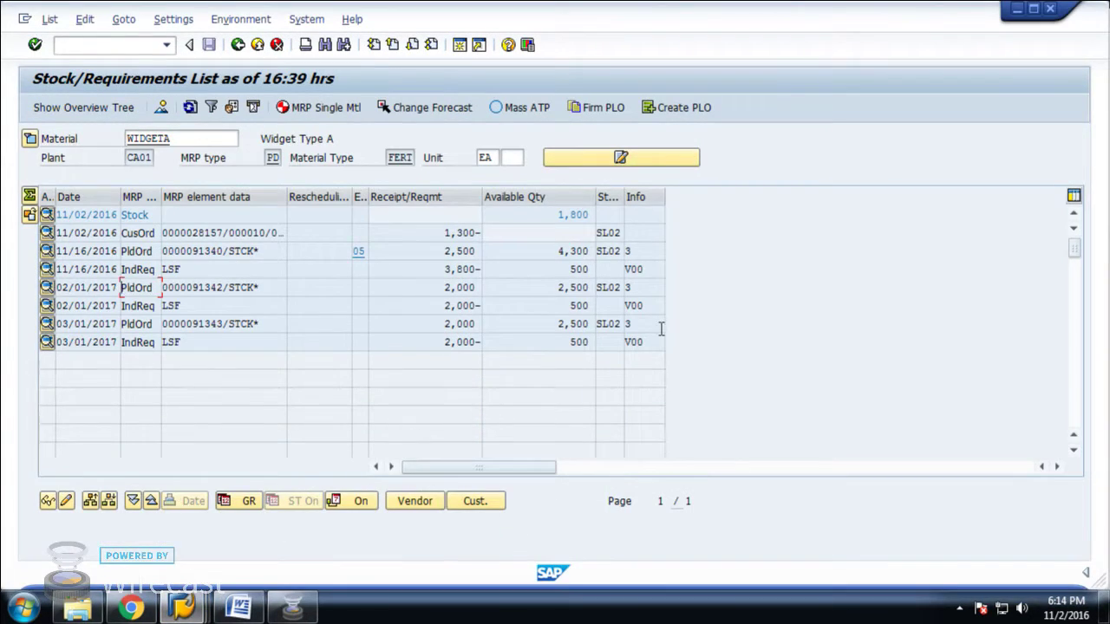
{"action": "left_click", "coordinate": [141, 138]}
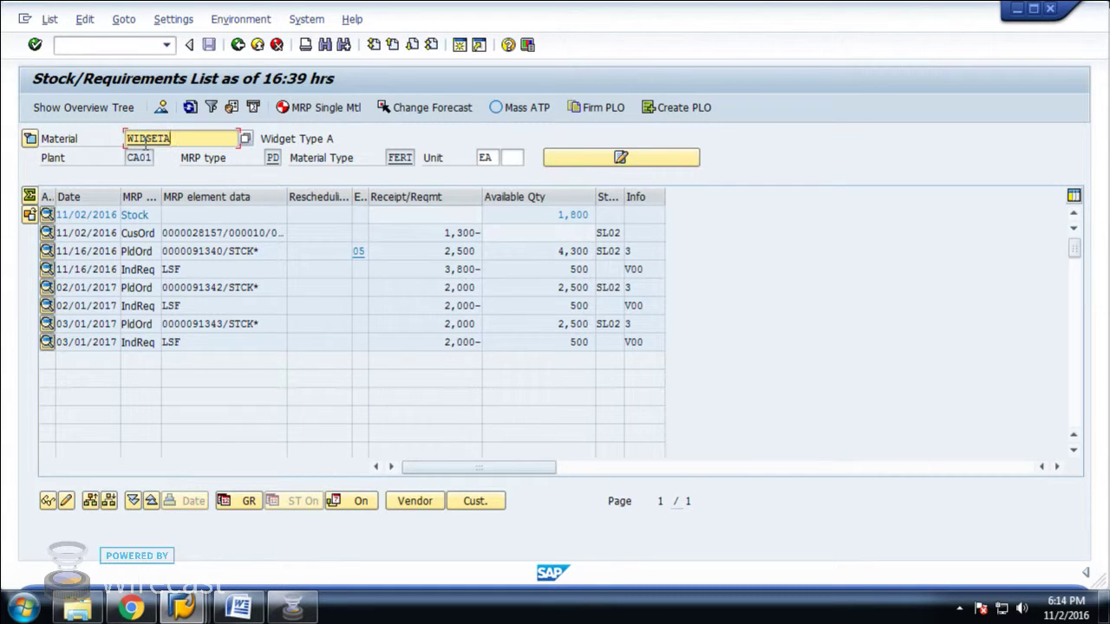
{"action": "left_click", "coordinate": [218, 287]}
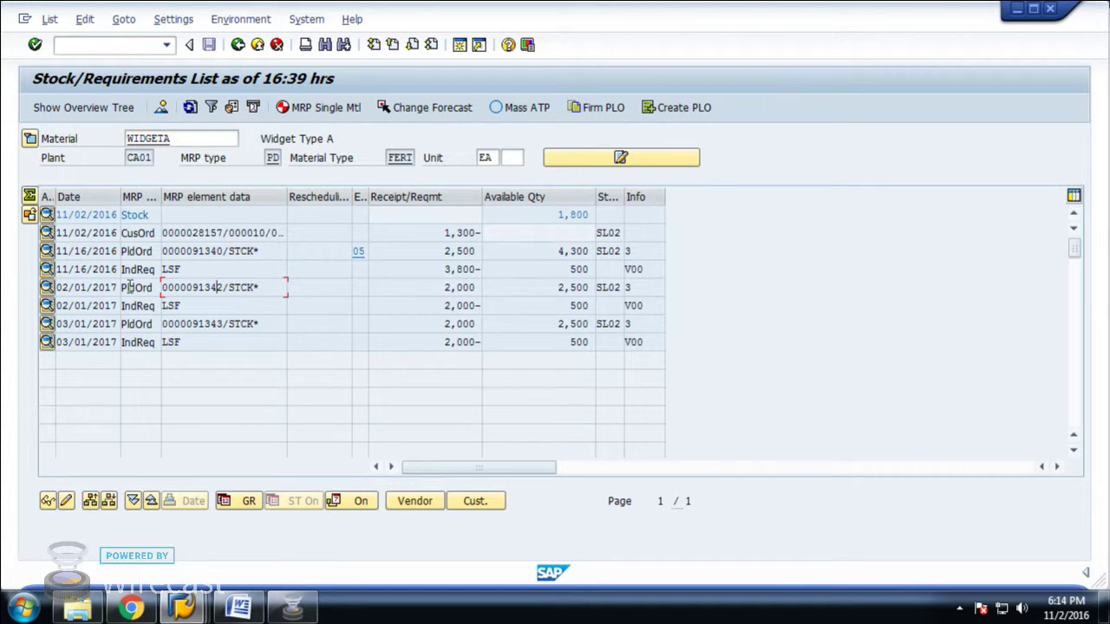
{"action": "double_click", "coordinate": [448, 293]}
{"action": "left_click", "coordinate": [95, 289]}
{"action": "double_click", "coordinate": [198, 289]}
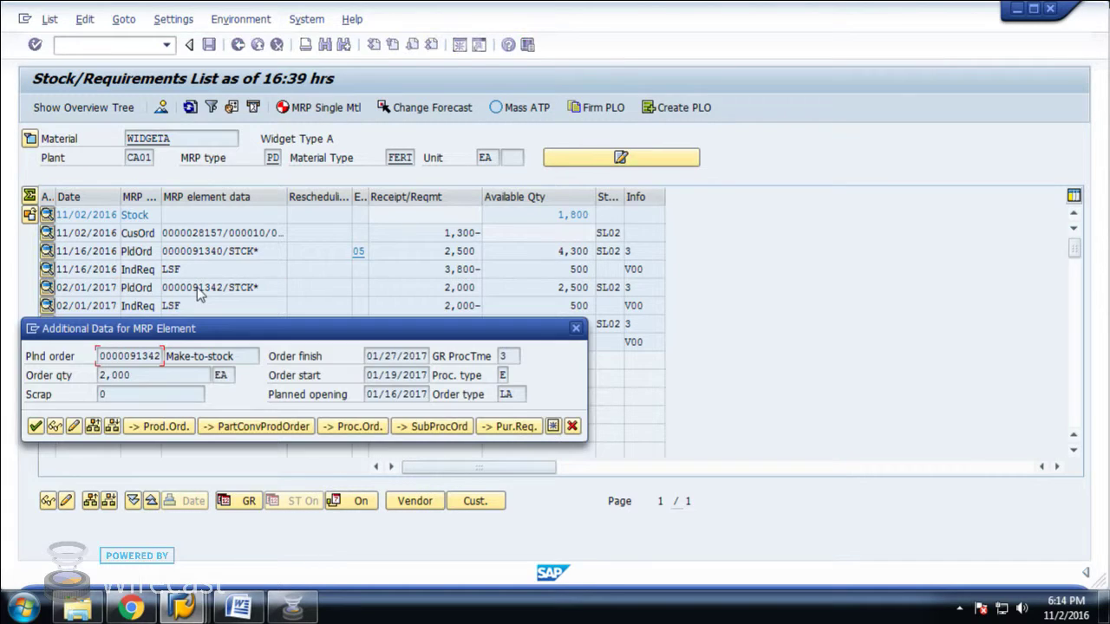
{"action": "left_click", "coordinate": [72, 426]}
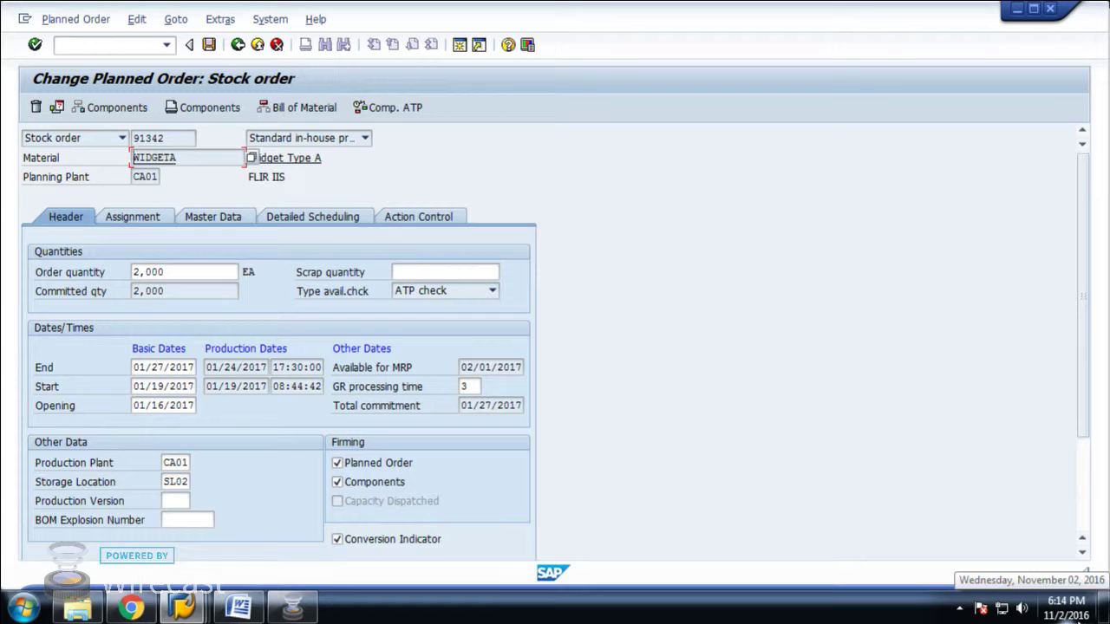
- Consult the November 2016 calendar, clear the planned order's basic end, start and opening dates, and set the start date to 11/14/2017
{"action": "left_click", "coordinate": [1073, 616]}
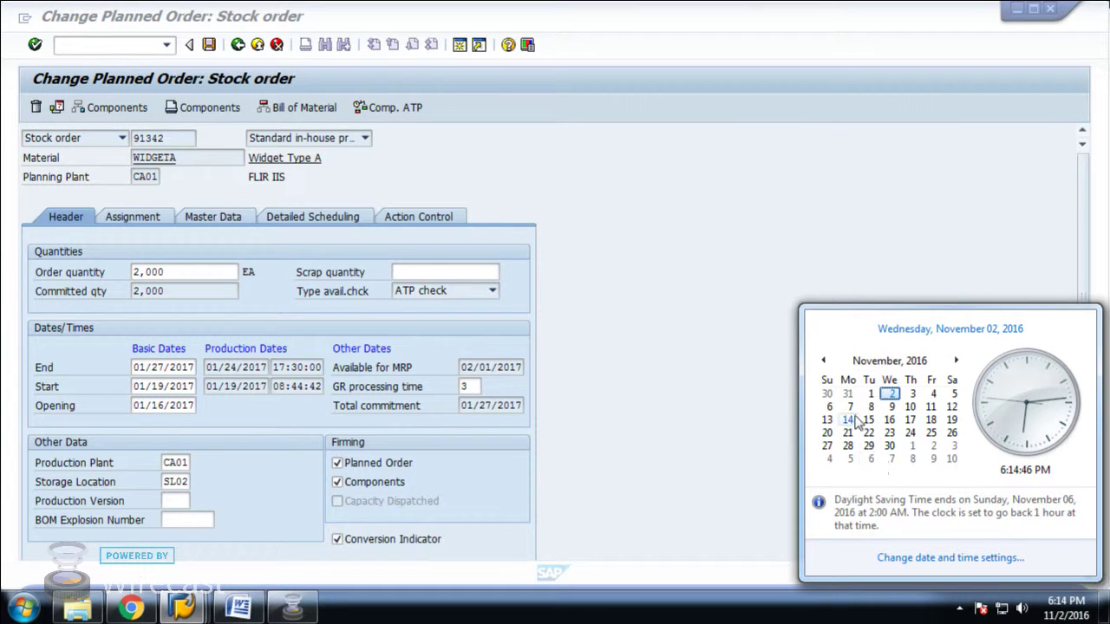
{"action": "left_click", "coordinate": [463, 411]}
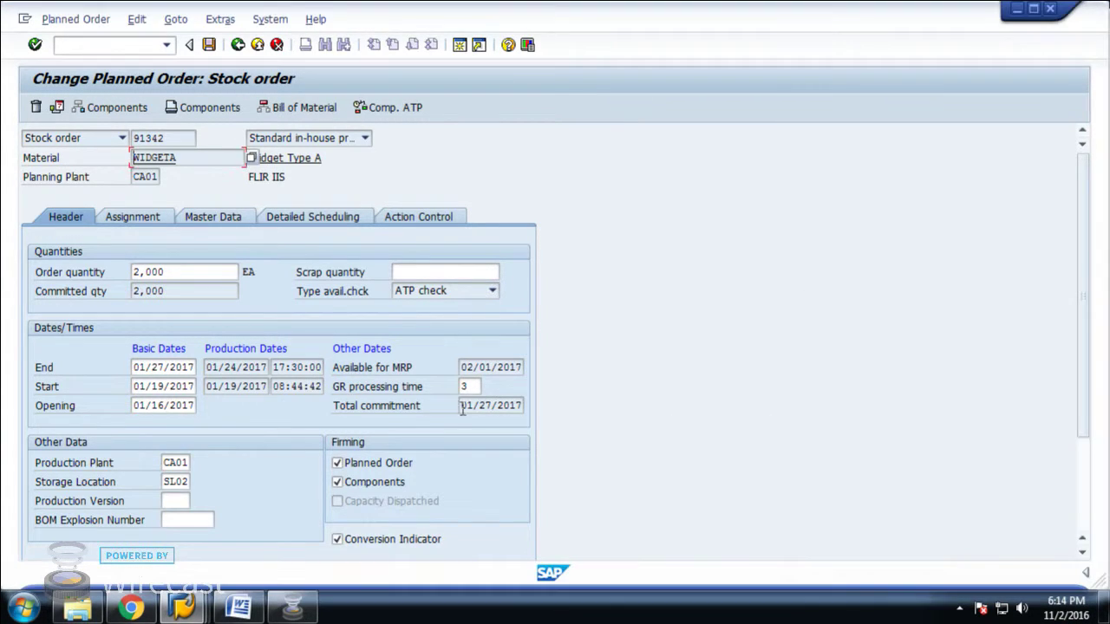
{"action": "double_click", "coordinate": [137, 386]}
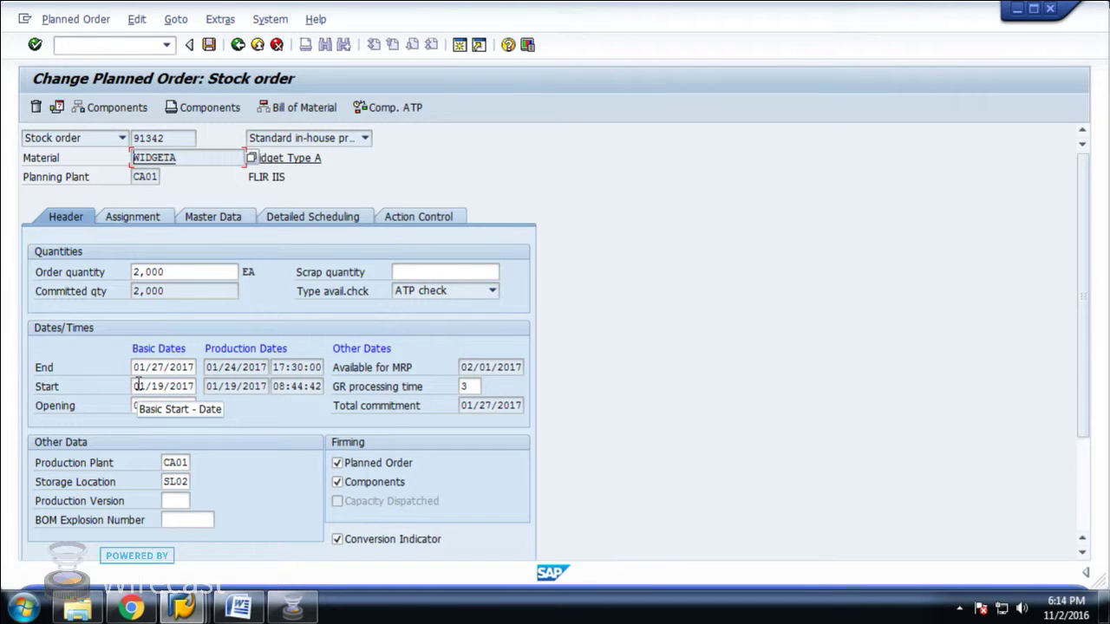
{"action": "key", "text": "Delete"}
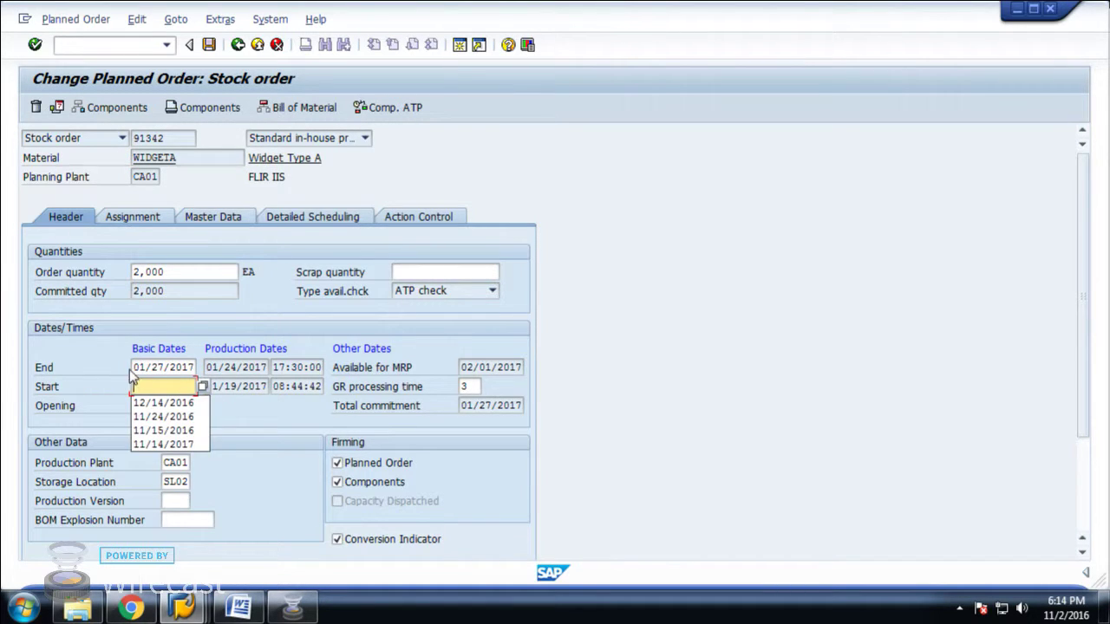
{"action": "double_click", "coordinate": [139, 367]}
{"action": "key", "text": "Delete"}
{"action": "double_click", "coordinate": [137, 406]}
{"action": "key", "text": "Delete"}
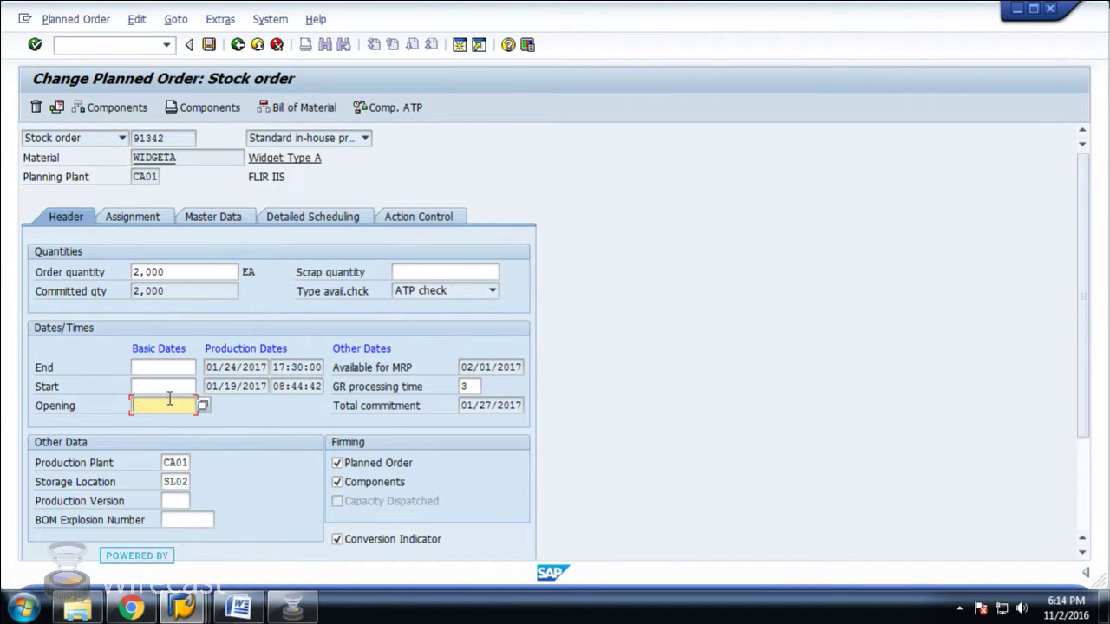
{"action": "left_click", "coordinate": [163, 386]}
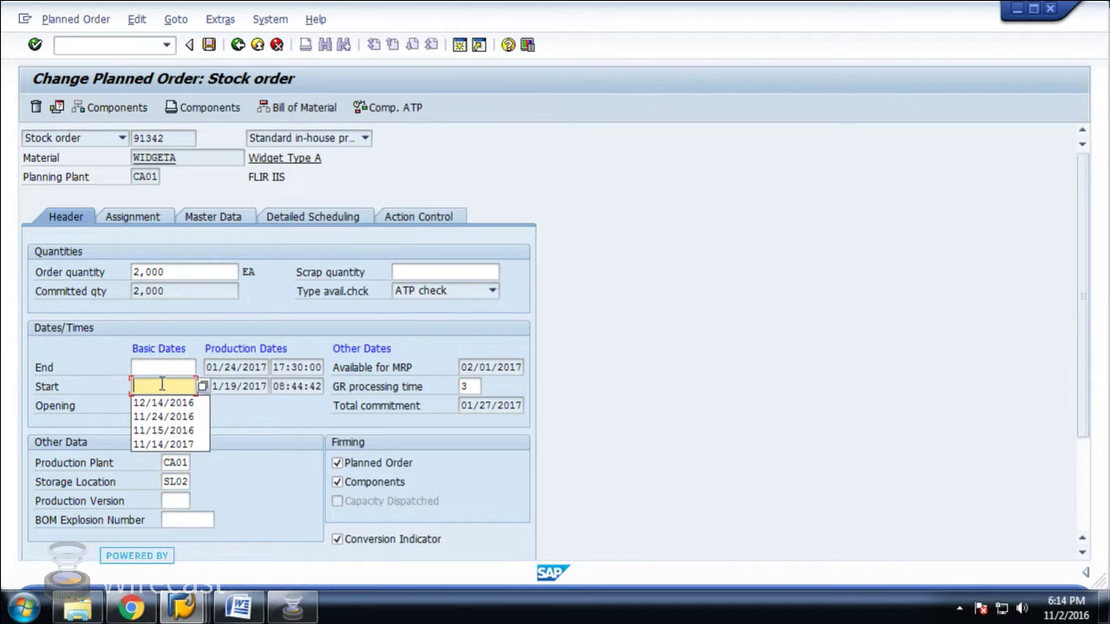
{"action": "left_click", "coordinate": [156, 443]}
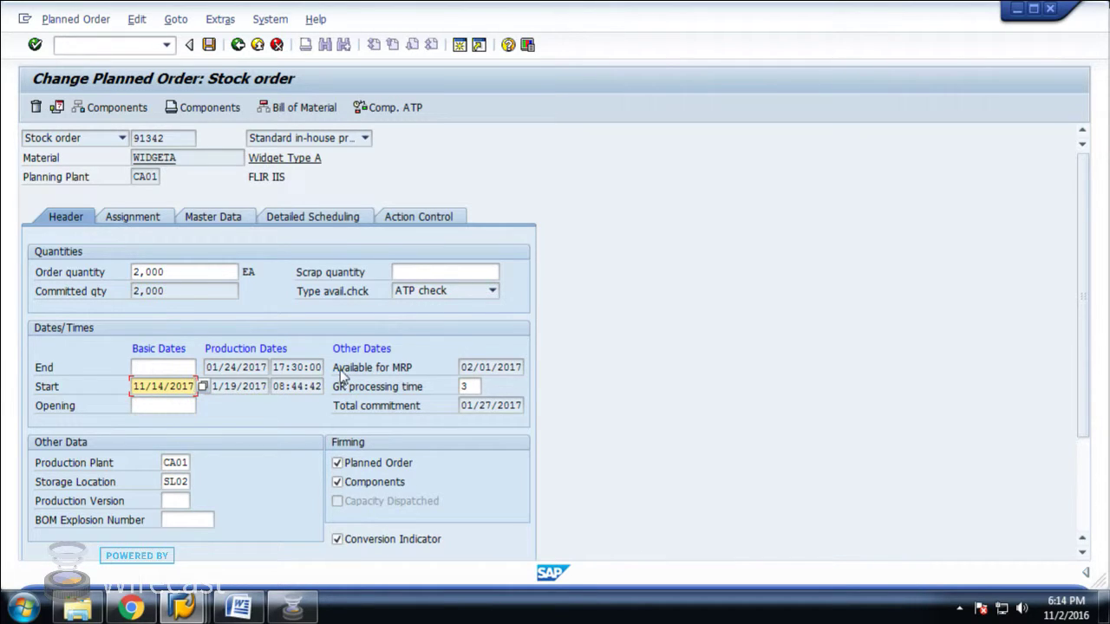
{"action": "key", "text": "Return"}
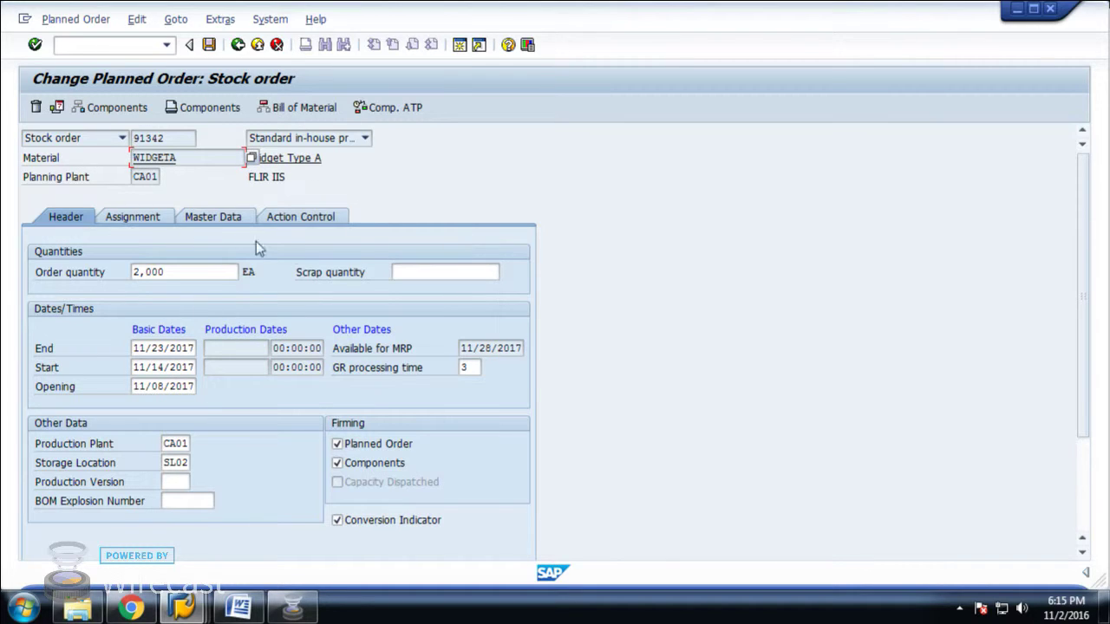
- Compare the start date with the calendar, run the component availability check for the planned order, and return to its header data
{"action": "left_click", "coordinate": [152, 367]}
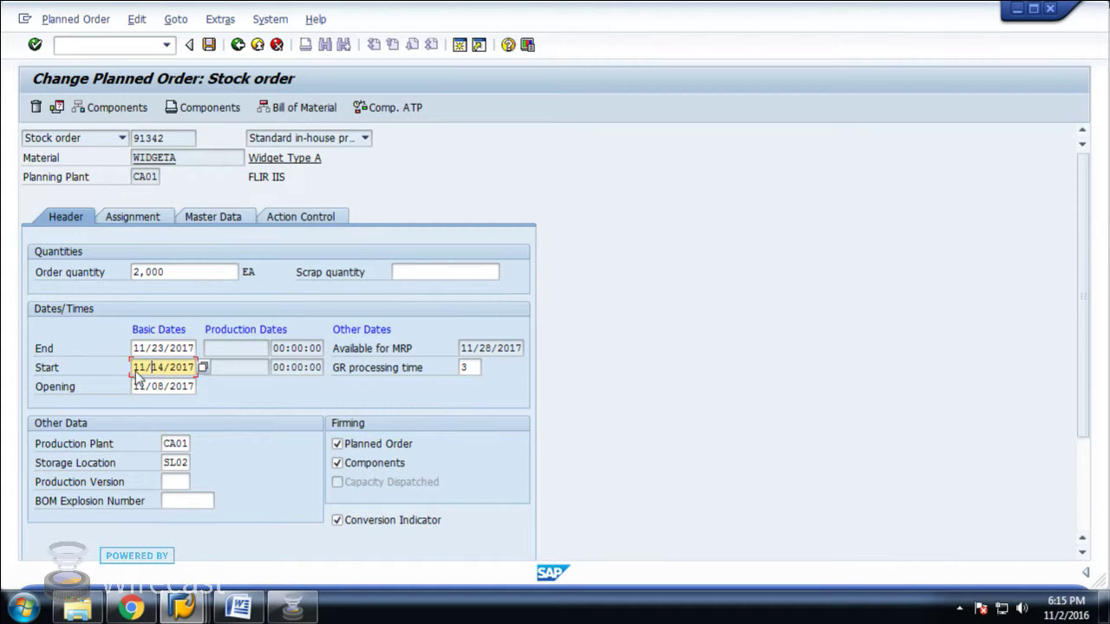
{"action": "left_click_drag", "start_coordinate": [132, 367], "coordinate": [194, 367]}
{"action": "left_click", "coordinate": [1066, 608]}
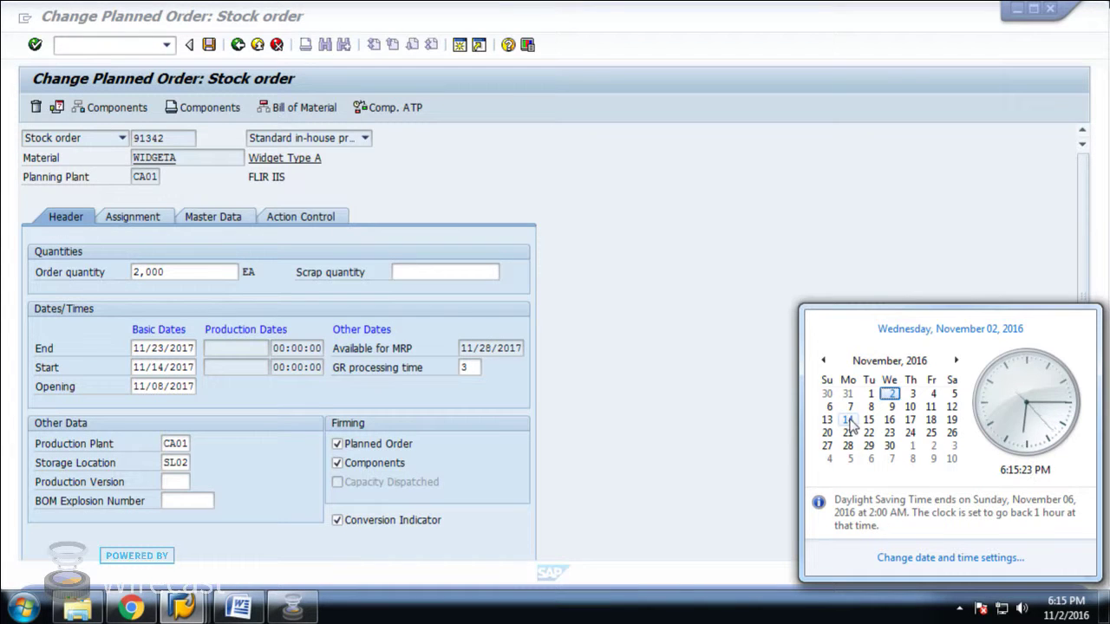
{"action": "left_click", "coordinate": [471, 408]}
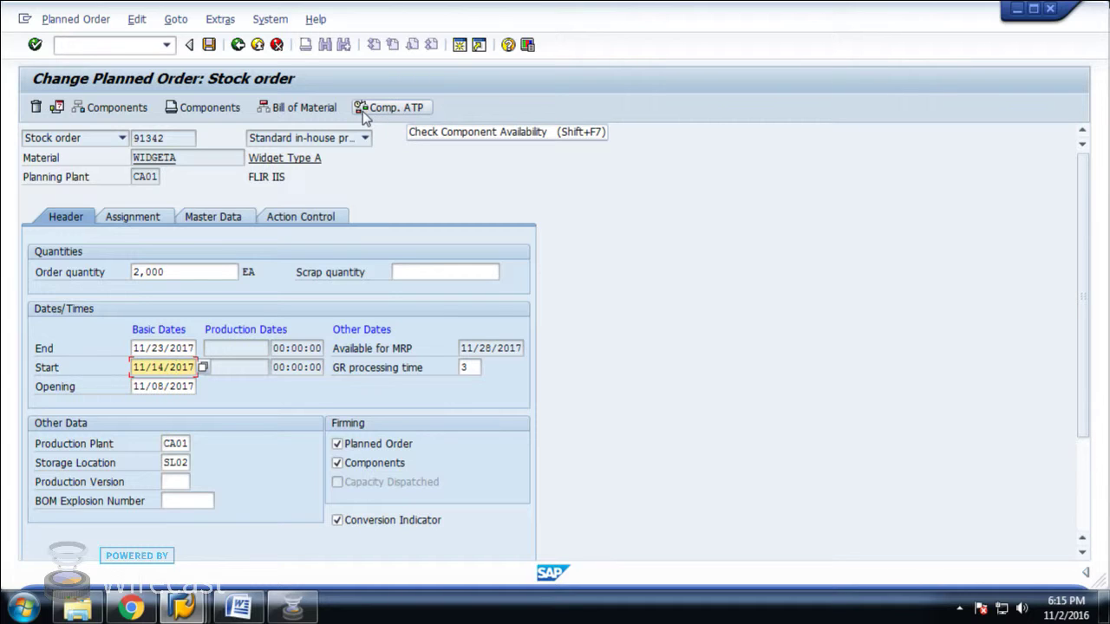
{"action": "left_click", "coordinate": [411, 109]}
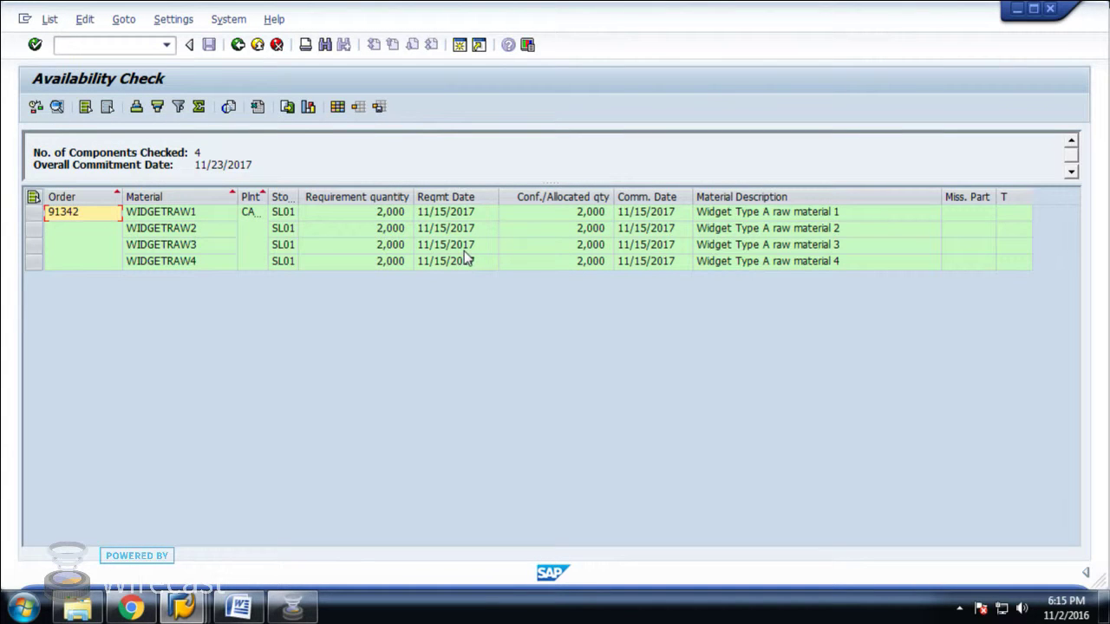
{"action": "left_click", "coordinate": [238, 46]}
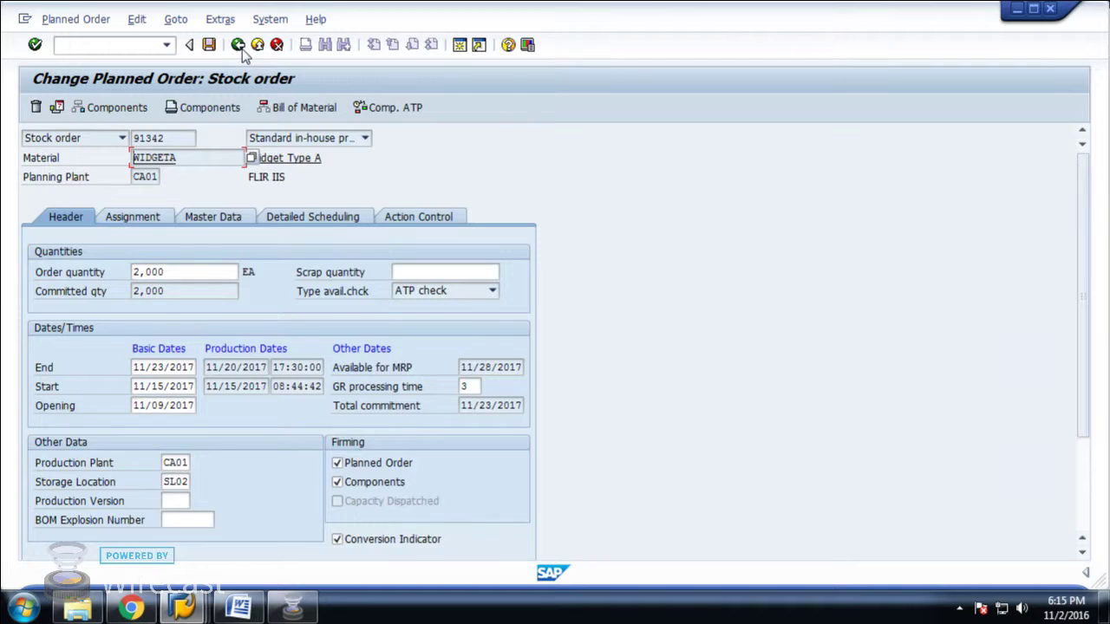
- Clear the planned order's basic end and opening dates and set its basic start date to 11/15/2016
{"action": "left_click", "coordinate": [192, 386]}
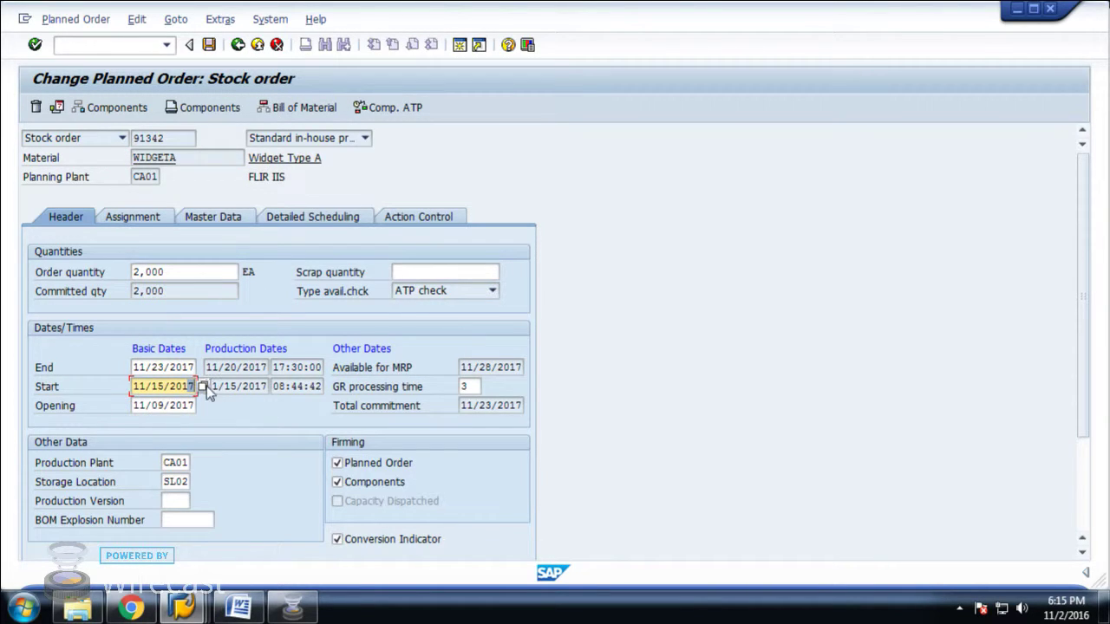
{"action": "left_click", "coordinate": [141, 405]}
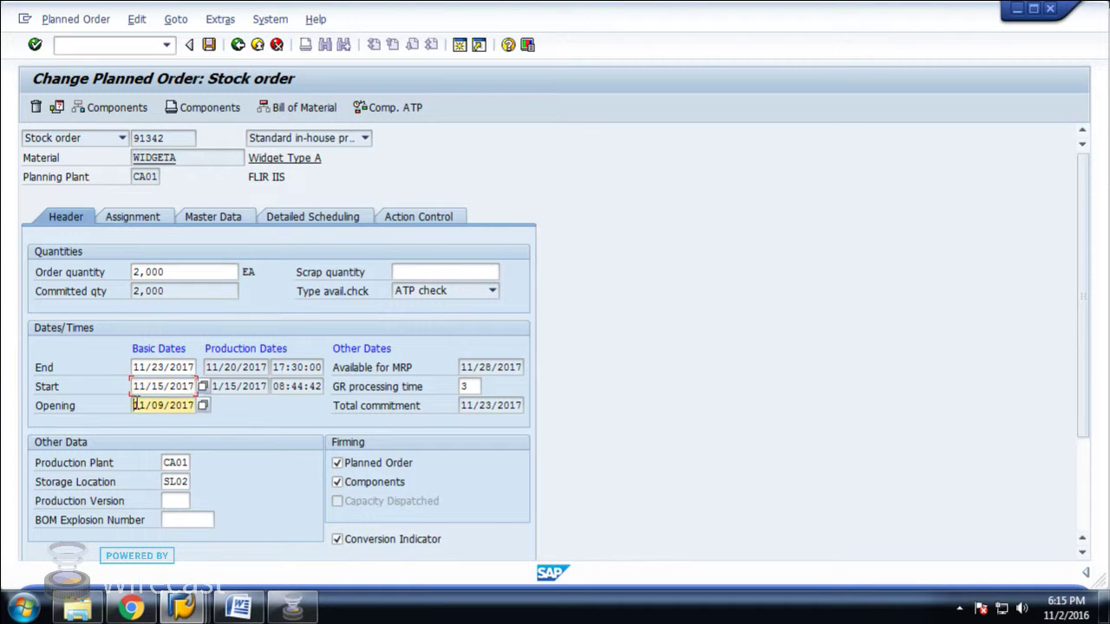
{"action": "left_click_drag", "start_coordinate": [134, 405], "coordinate": [196, 405]}
{"action": "key", "text": "Delete"}
{"action": "left_click_drag", "start_coordinate": [133, 367], "coordinate": [196, 367]}
{"action": "key", "text": "Delete"}
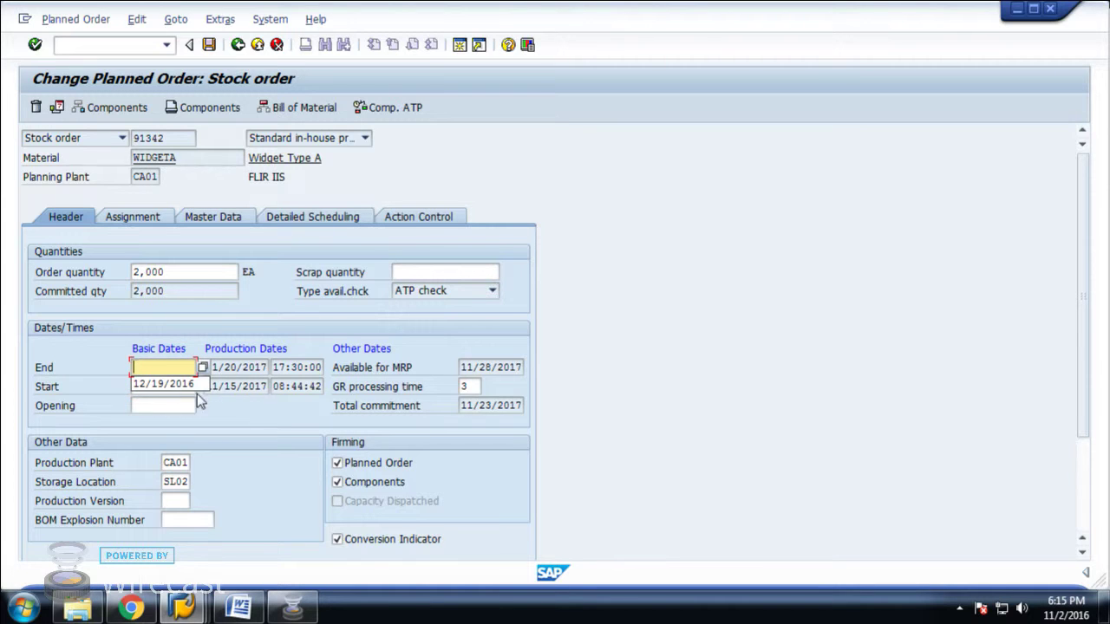
{"action": "left_click", "coordinate": [188, 386]}
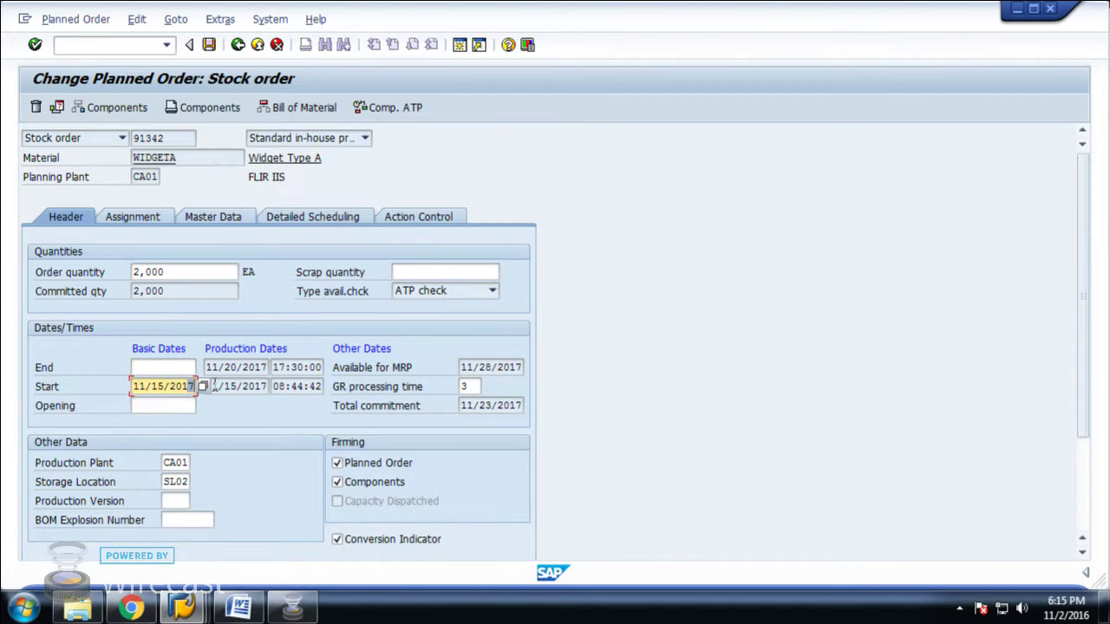
{"action": "key", "text": "BackSpace"}
{"action": "type", "text": "6"}
{"action": "key", "text": "Return"}
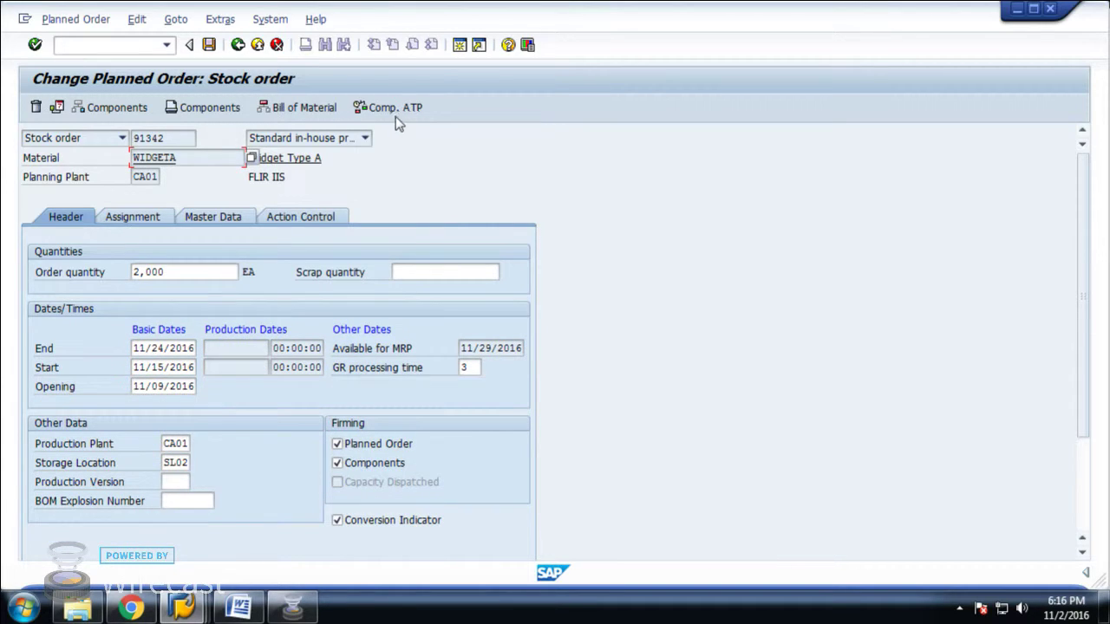
- Run the component availability check for the rescheduled planned order and examine the WIDGETRAW2 row's commitment date and missing-part status
{"action": "left_click", "coordinate": [400, 108]}
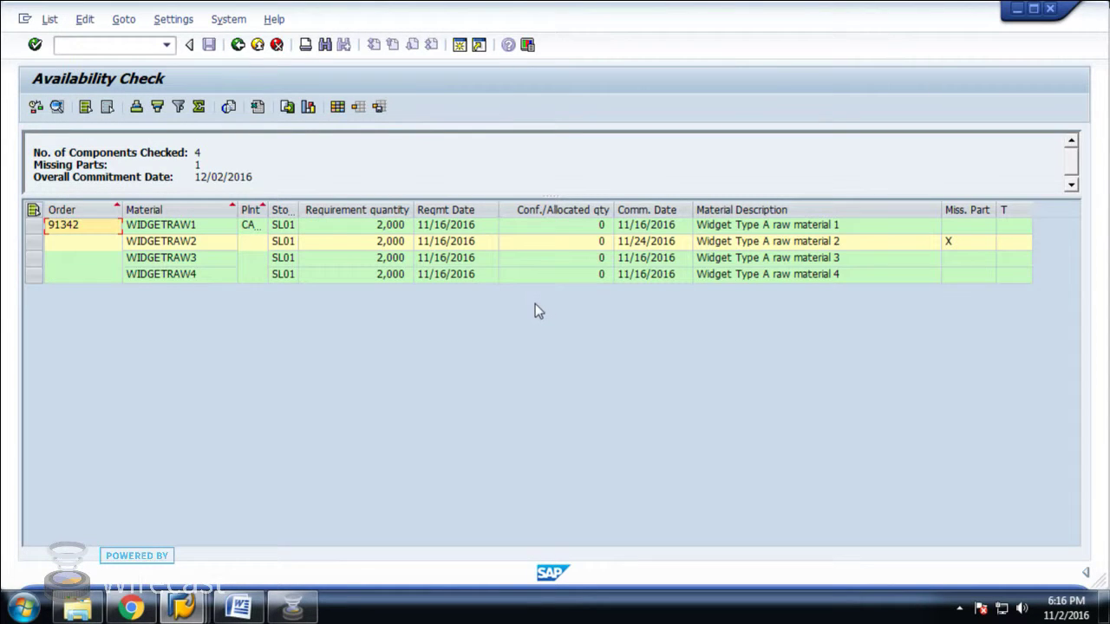
{"action": "left_click", "coordinate": [33, 242]}
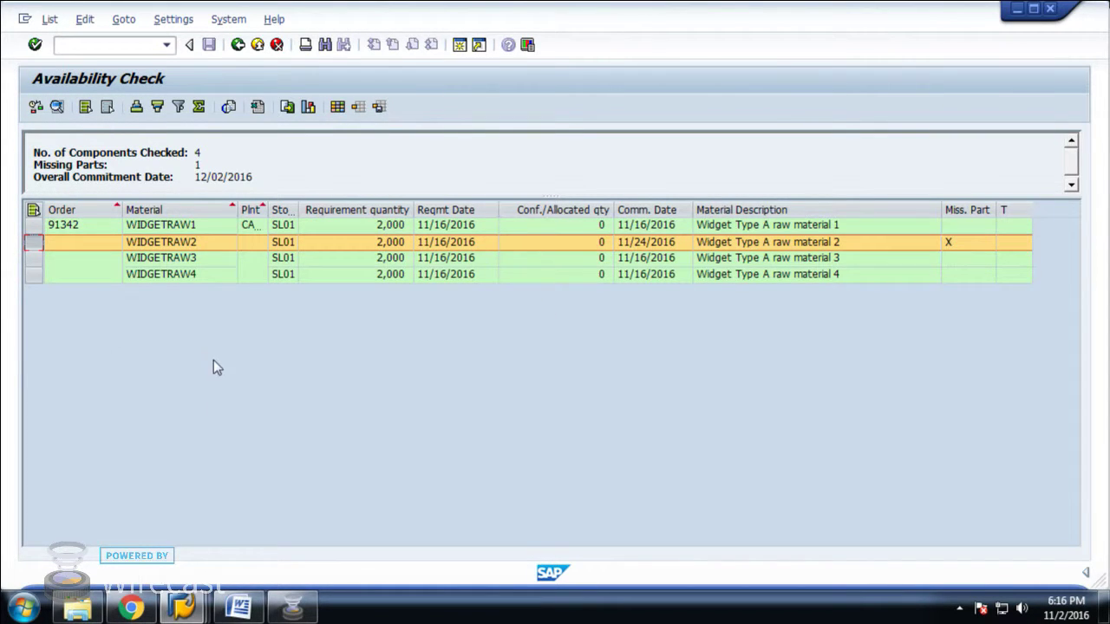
{"action": "left_click", "coordinate": [198, 233]}
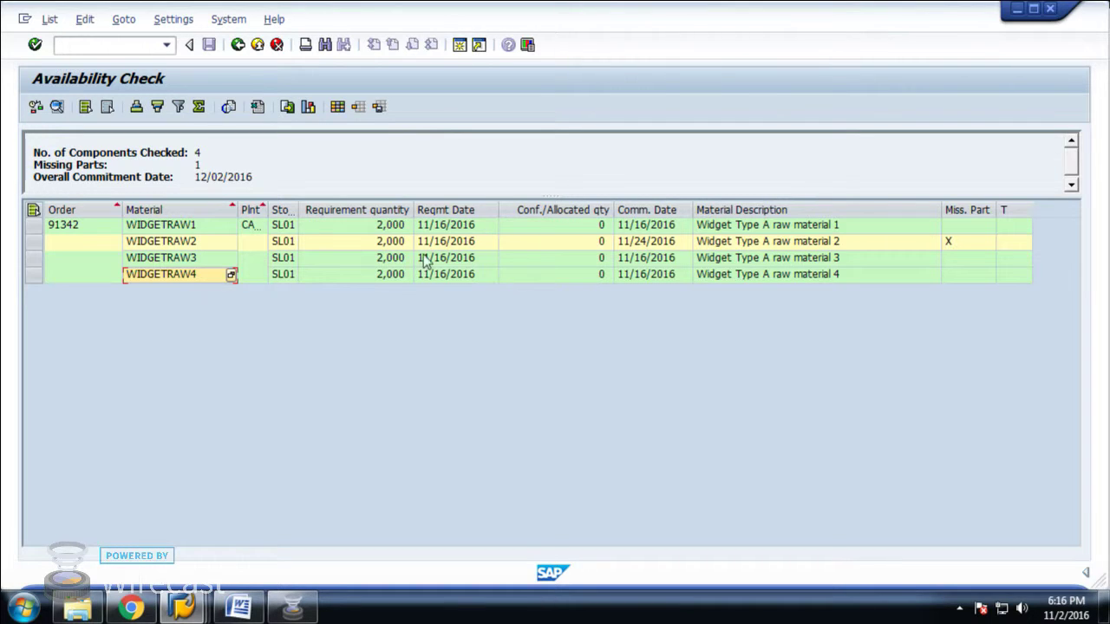
- Examine the WIDGETRAW2 row's requirement date, commitment date and missing-part flag, and return to the planned order's header data
{"action": "left_click", "coordinate": [191, 243]}
{"action": "left_click", "coordinate": [33, 243]}
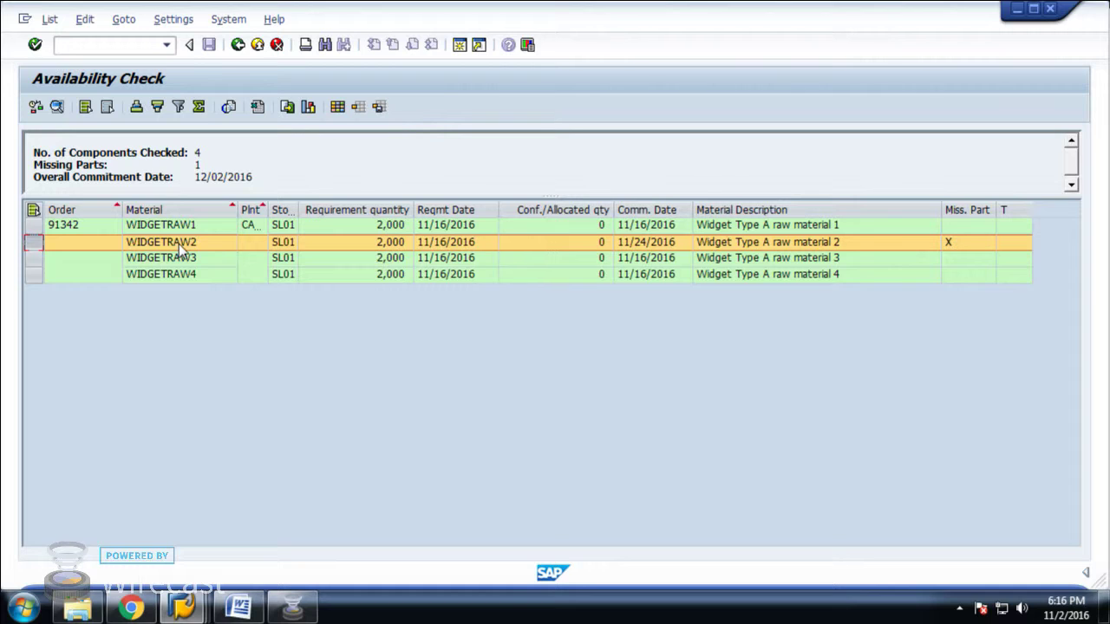
{"action": "left_click", "coordinate": [964, 245]}
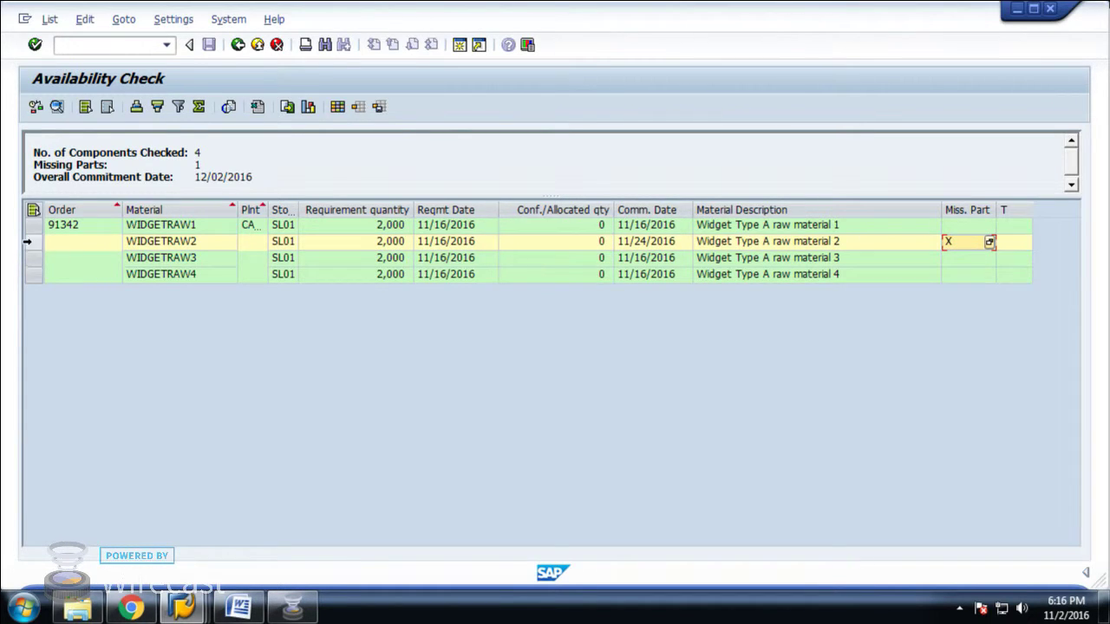
{"action": "left_click", "coordinate": [33, 244]}
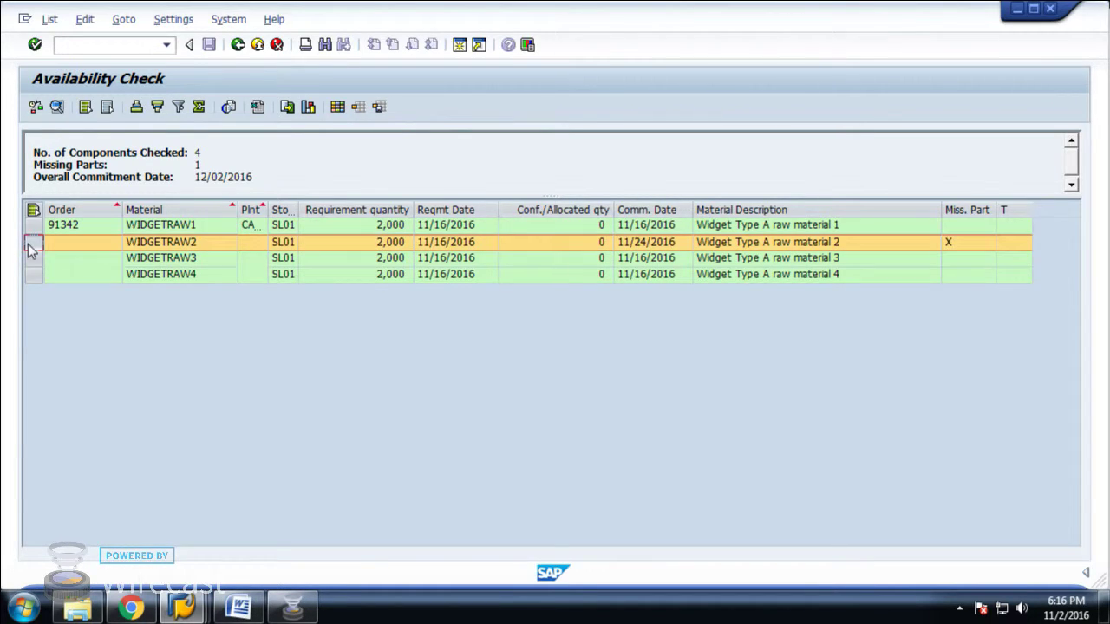
{"action": "left_click", "coordinate": [431, 247]}
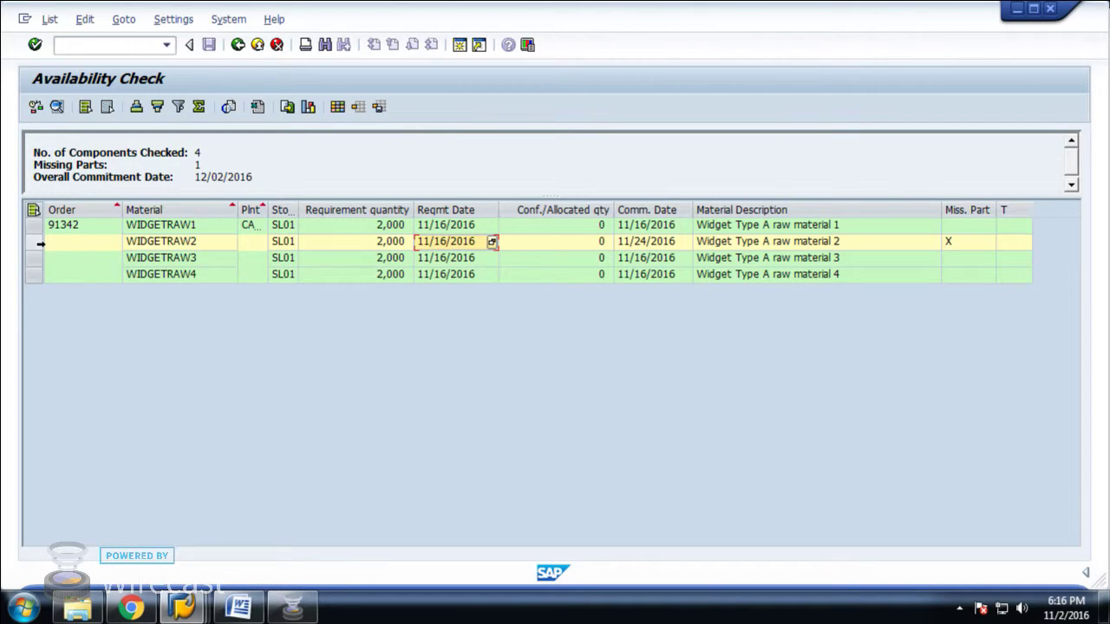
{"action": "left_click", "coordinate": [668, 244]}
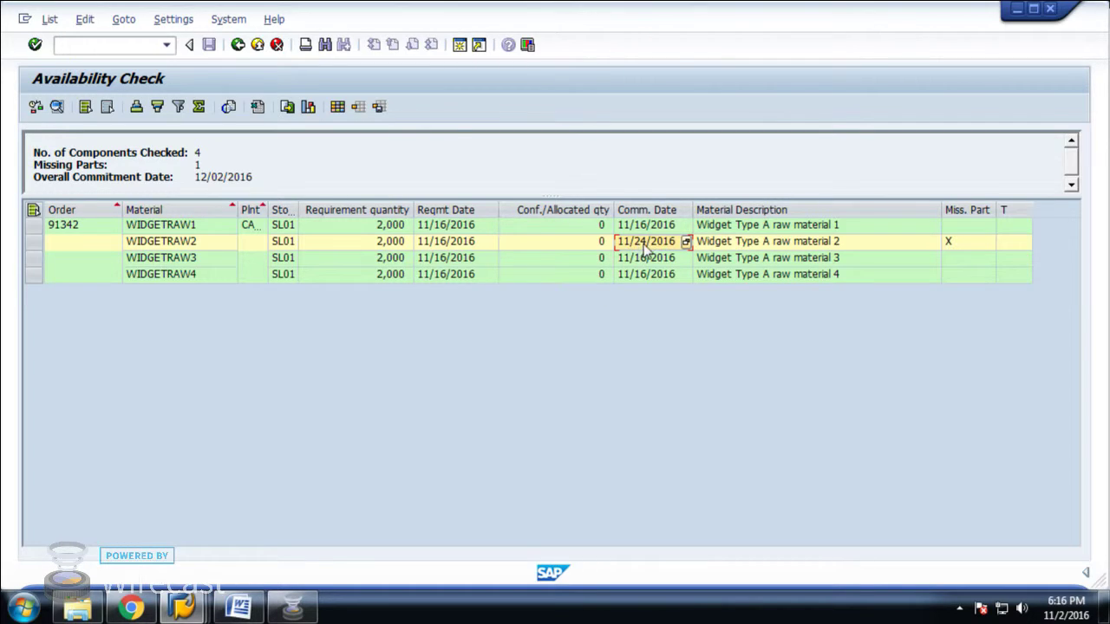
{"action": "left_click", "coordinate": [33, 242]}
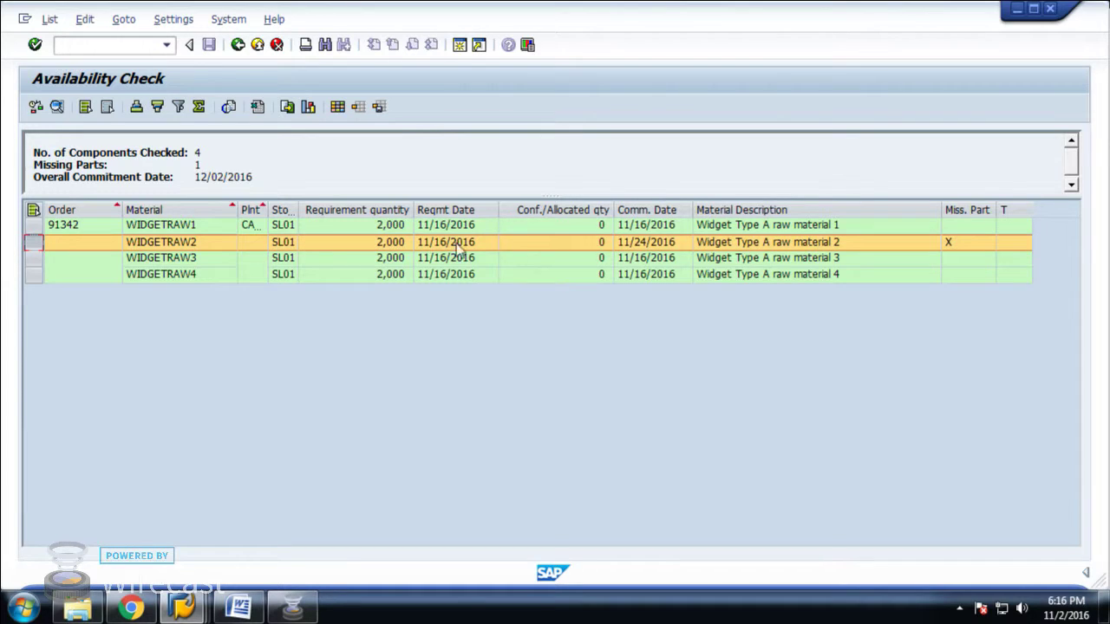
{"action": "left_click", "coordinate": [634, 245]}
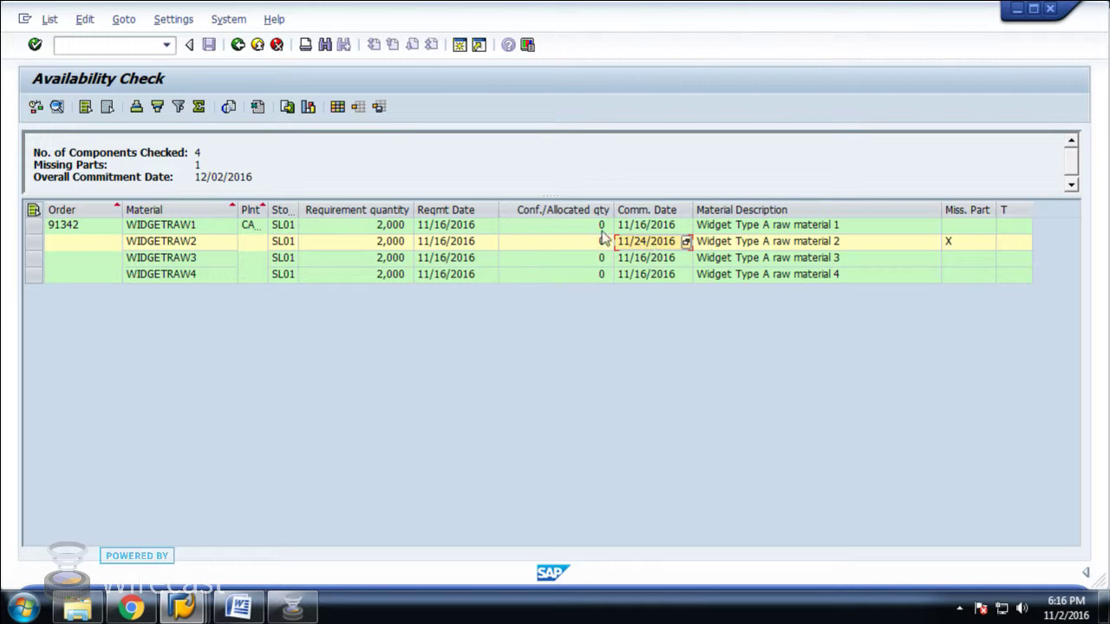
{"action": "left_click", "coordinate": [238, 45]}
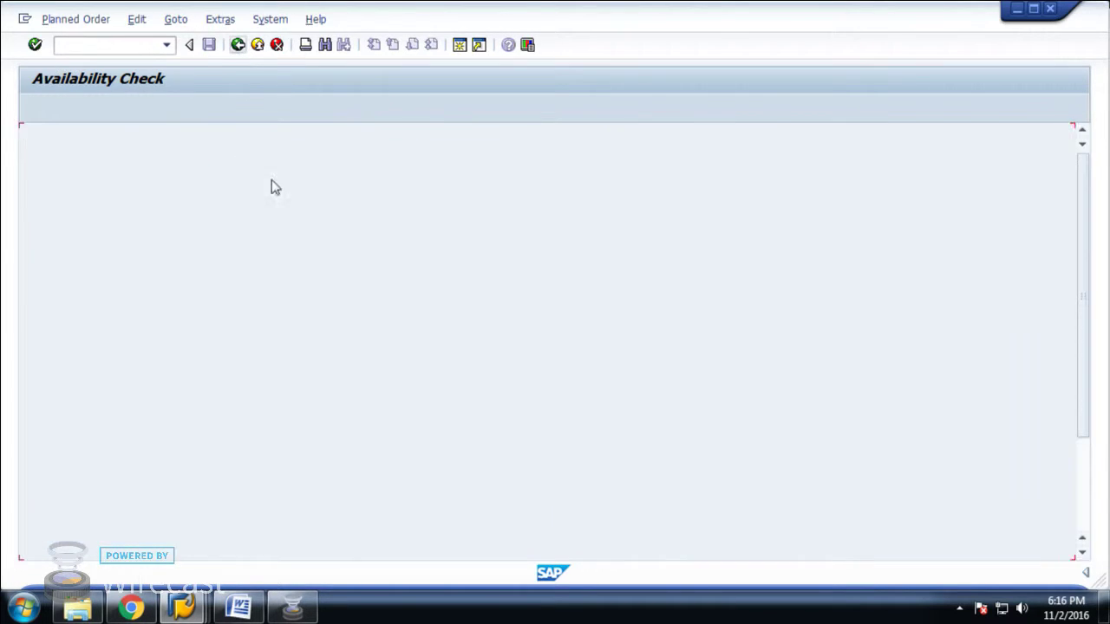
- Clear the planned order's basic end and opening dates and set its basic start date to 11/24/2016
{"action": "left_click_drag", "start_coordinate": [132, 387], "coordinate": [274, 386]}
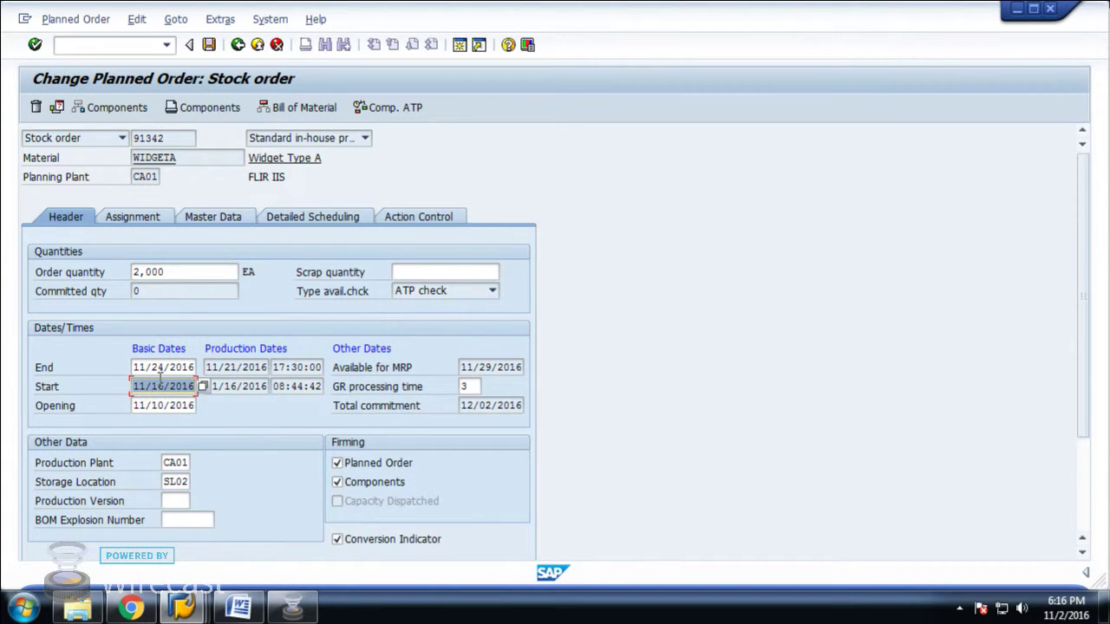
{"action": "left_click_drag", "start_coordinate": [133, 367], "coordinate": [196, 367]}
{"action": "key", "text": "Delete"}
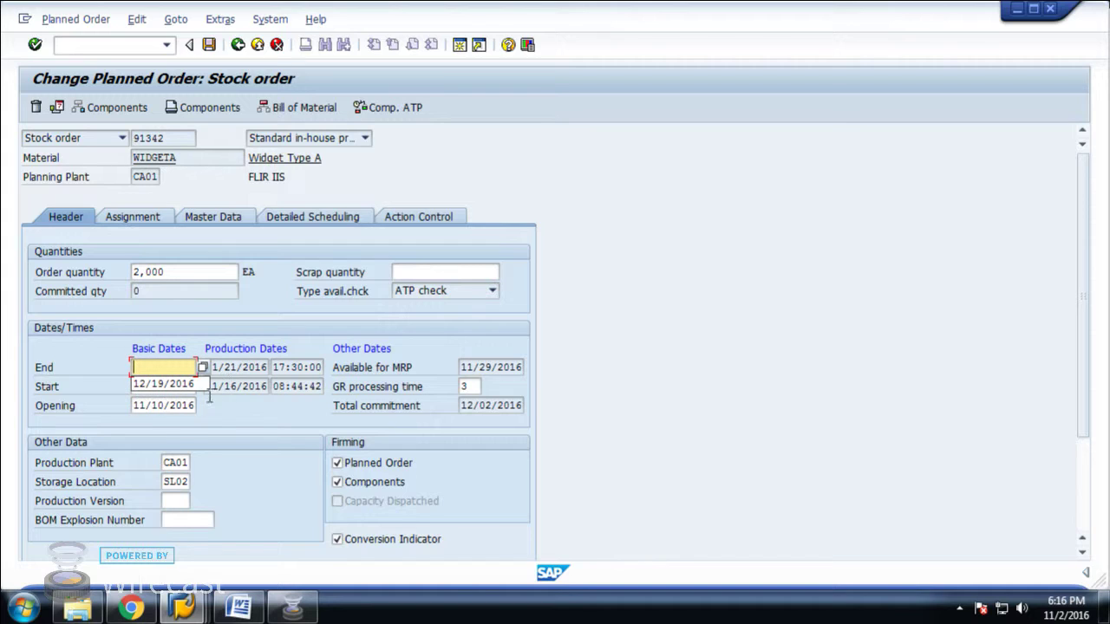
{"action": "left_click_drag", "start_coordinate": [133, 406], "coordinate": [195, 405]}
{"action": "key", "text": "Delete"}
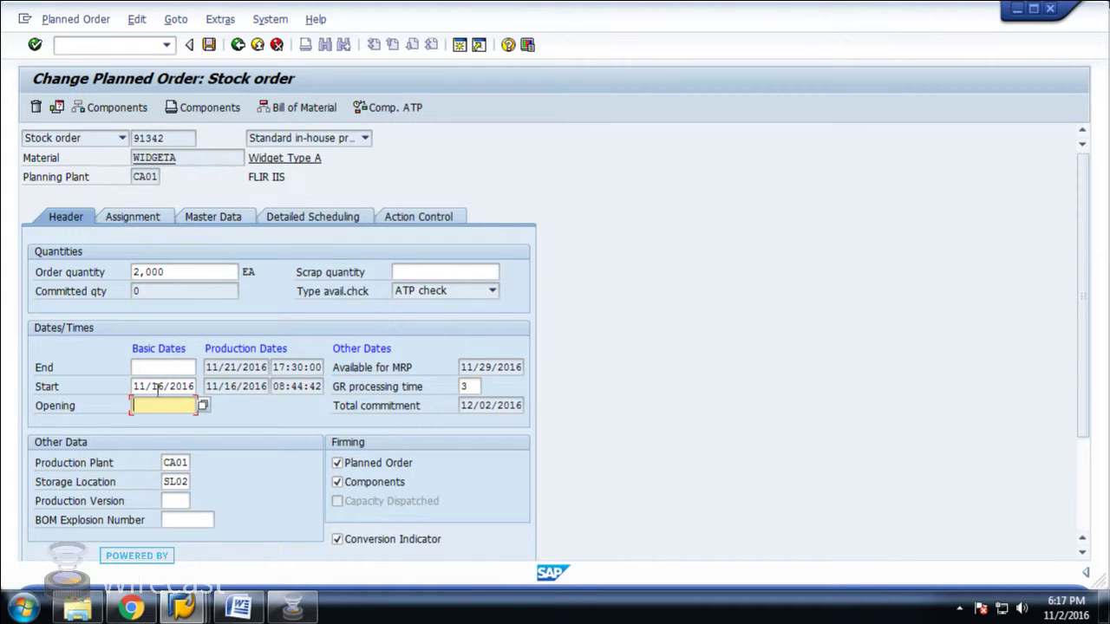
{"action": "left_click", "coordinate": [165, 386]}
{"action": "key", "text": "BackSpace"}
{"action": "key", "text": "BackSpace"}
{"action": "key", "text": "BackSpace"}
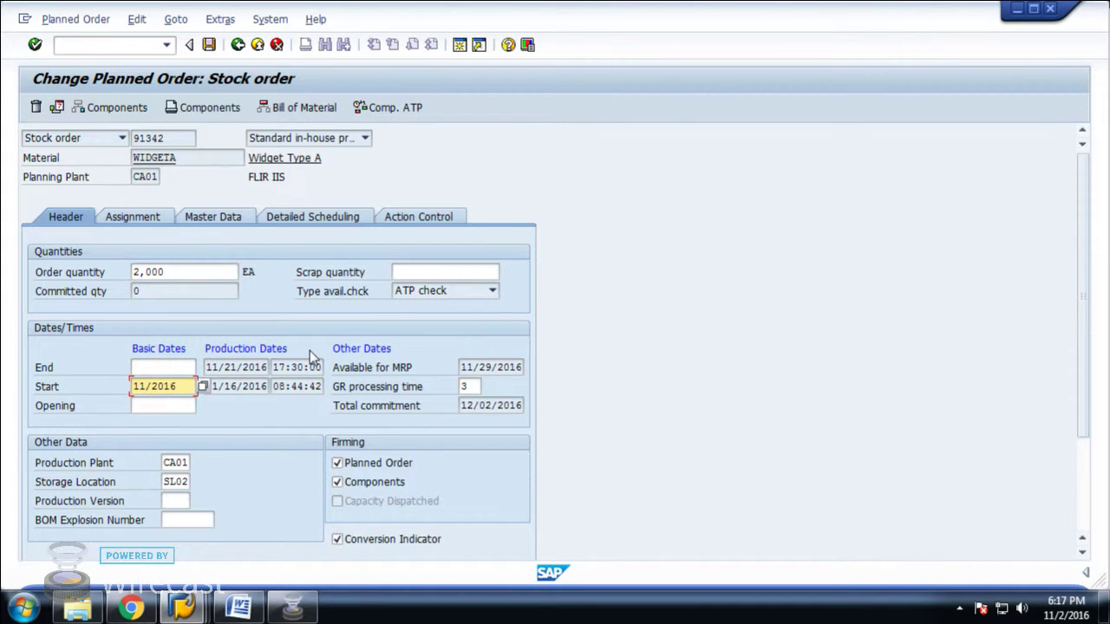
{"action": "type", "text": "24/"}
{"action": "key", "text": "Return"}
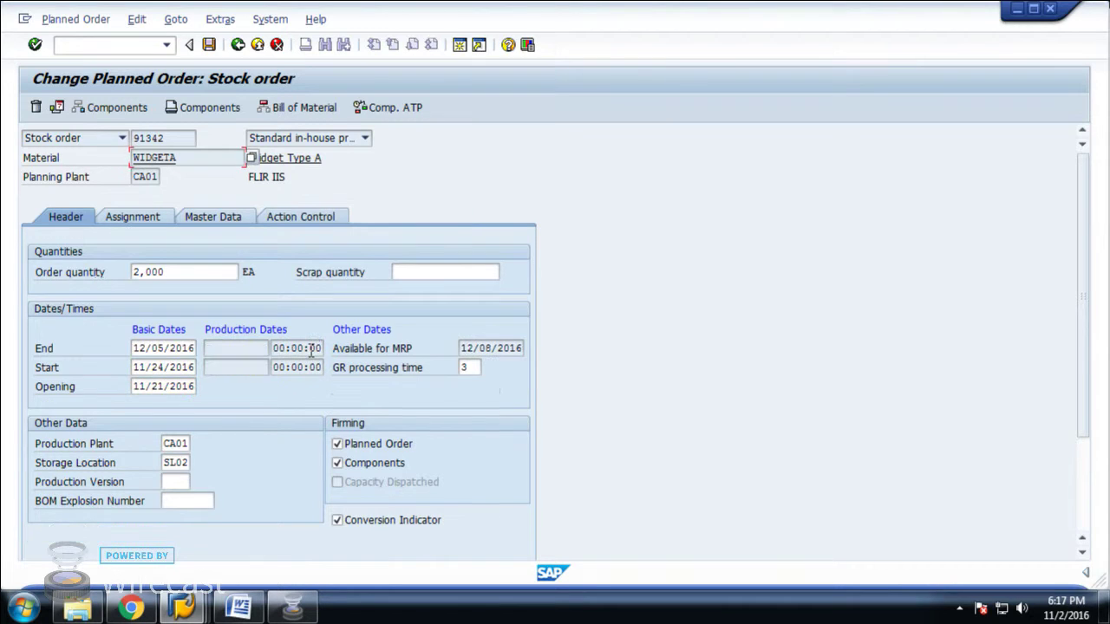
- Run the component availability check, examine the WIDGETRAW2 row, and return to the header to review the basic start and end dates
{"action": "left_click", "coordinate": [380, 106]}
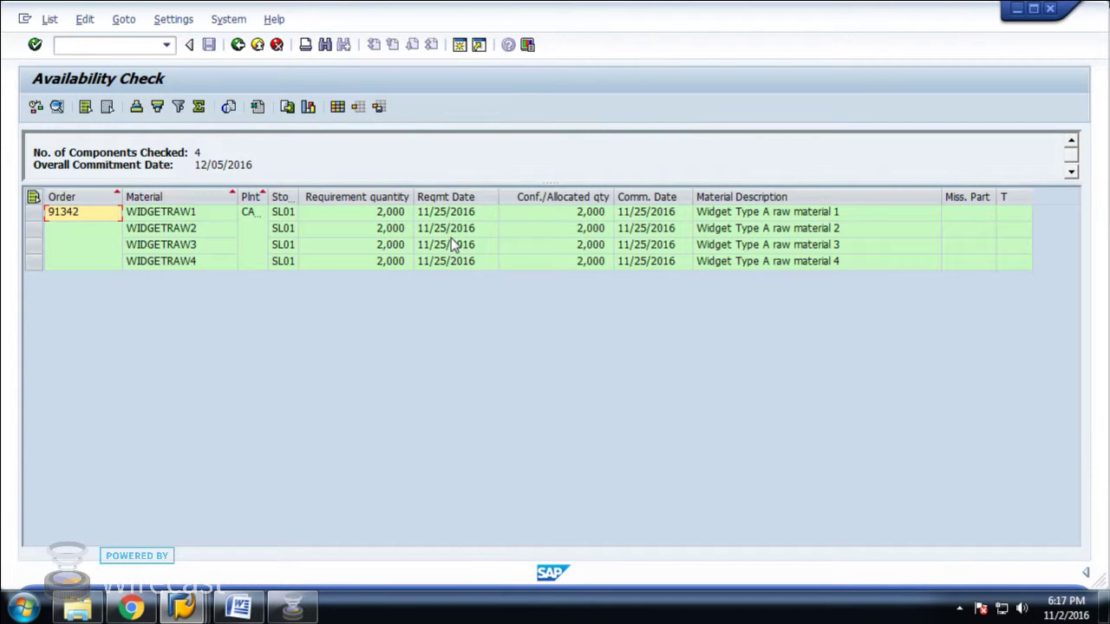
{"action": "left_click", "coordinate": [668, 229]}
{"action": "left_click", "coordinate": [182, 230]}
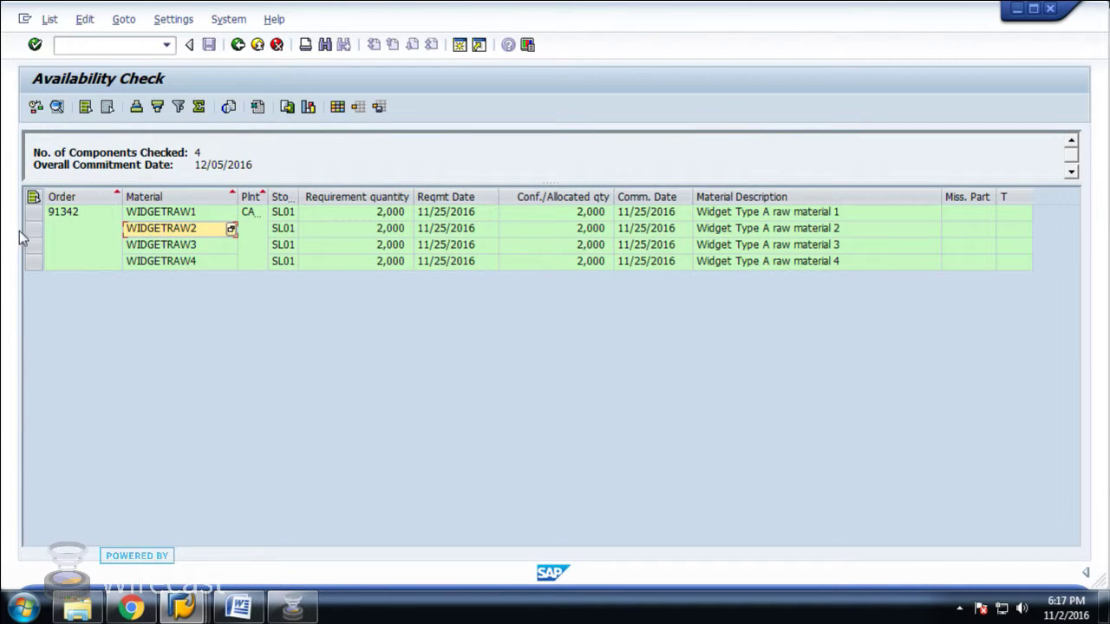
{"action": "left_click", "coordinate": [29, 229]}
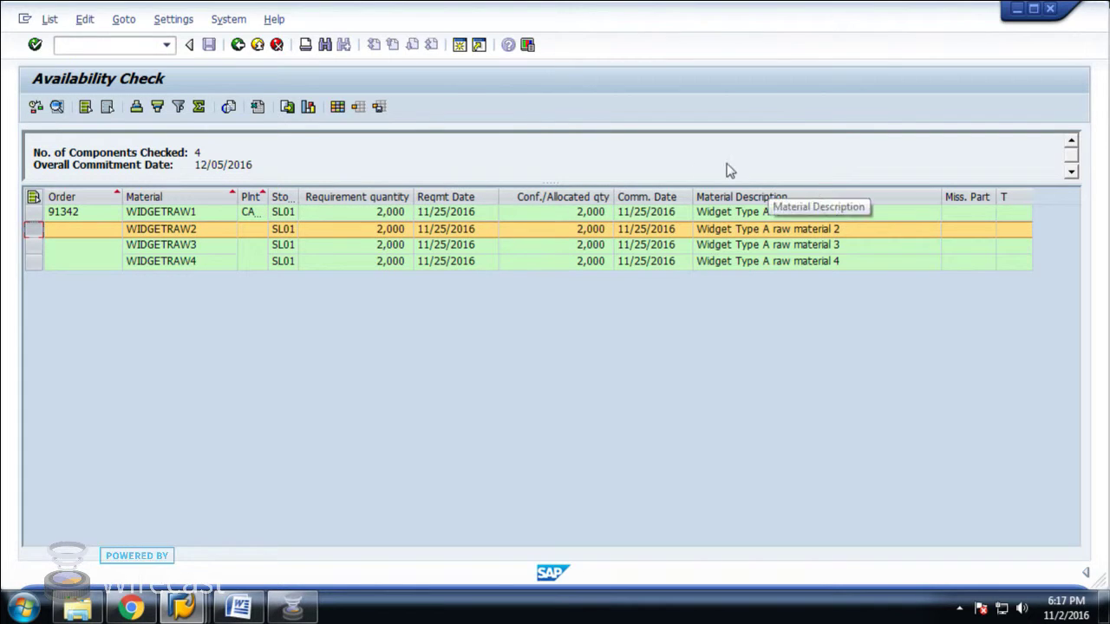
{"action": "left_click", "coordinate": [238, 47]}
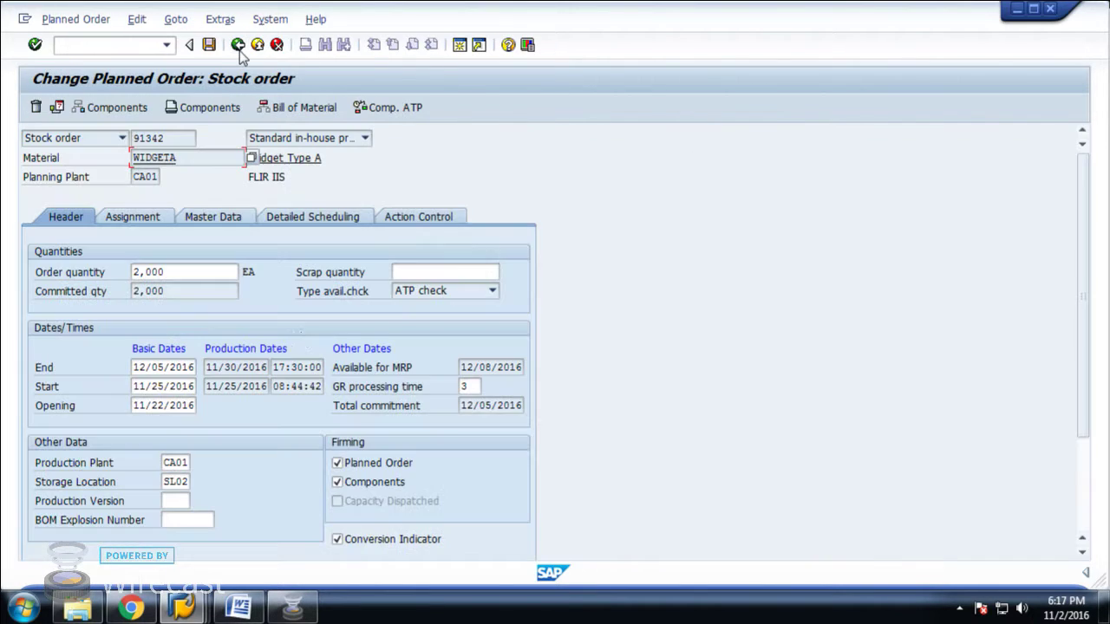
{"action": "left_click", "coordinate": [173, 388]}
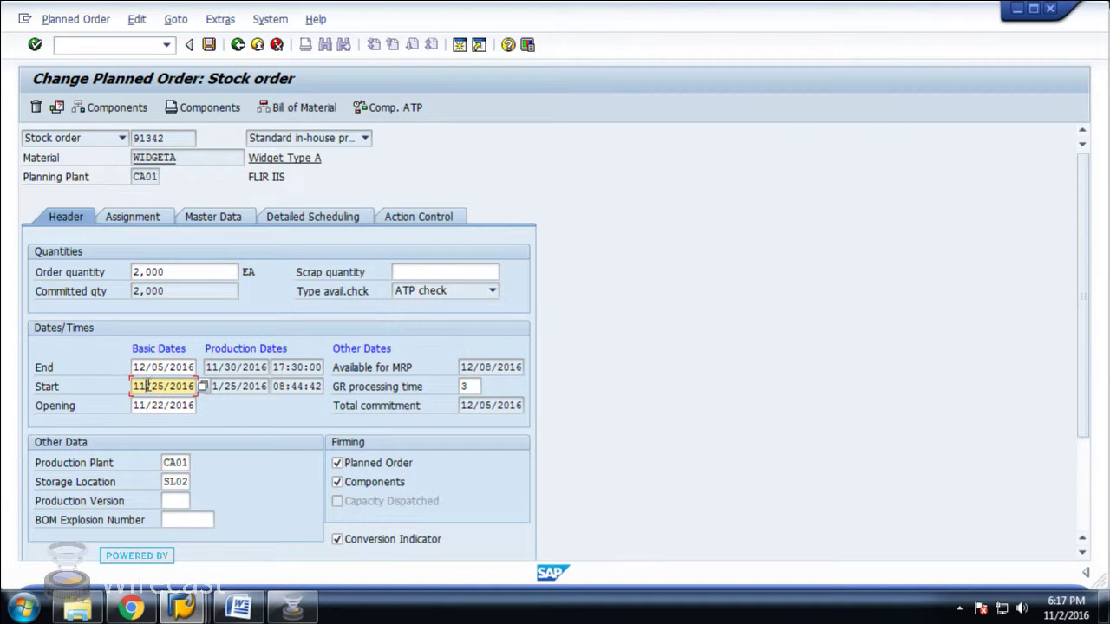
{"action": "left_click", "coordinate": [144, 367]}
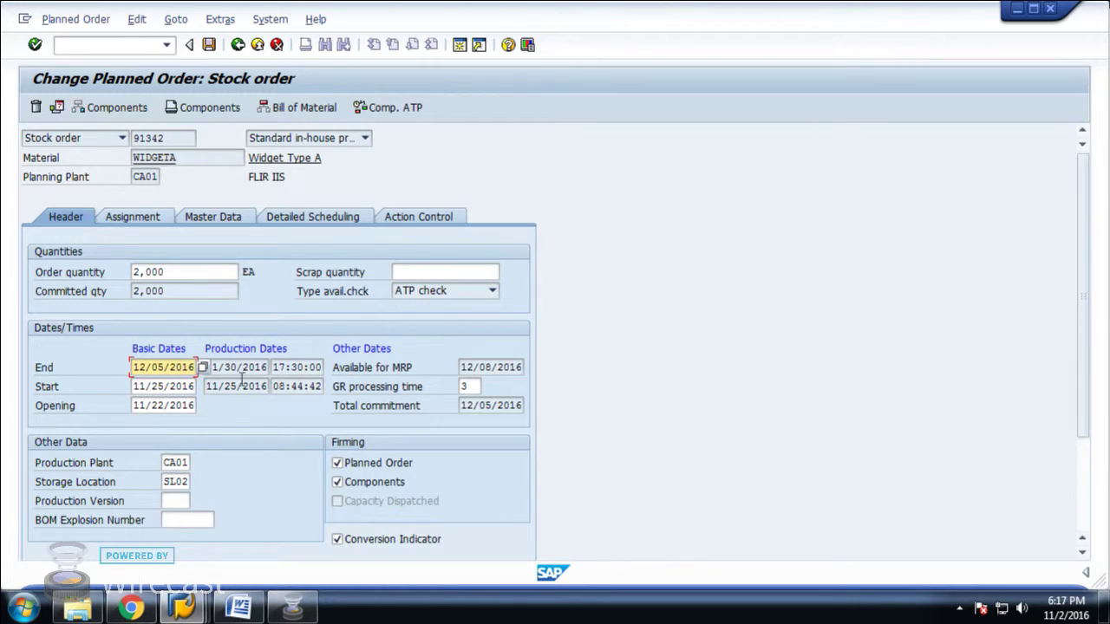
{"action": "left_click", "coordinate": [174, 387]}
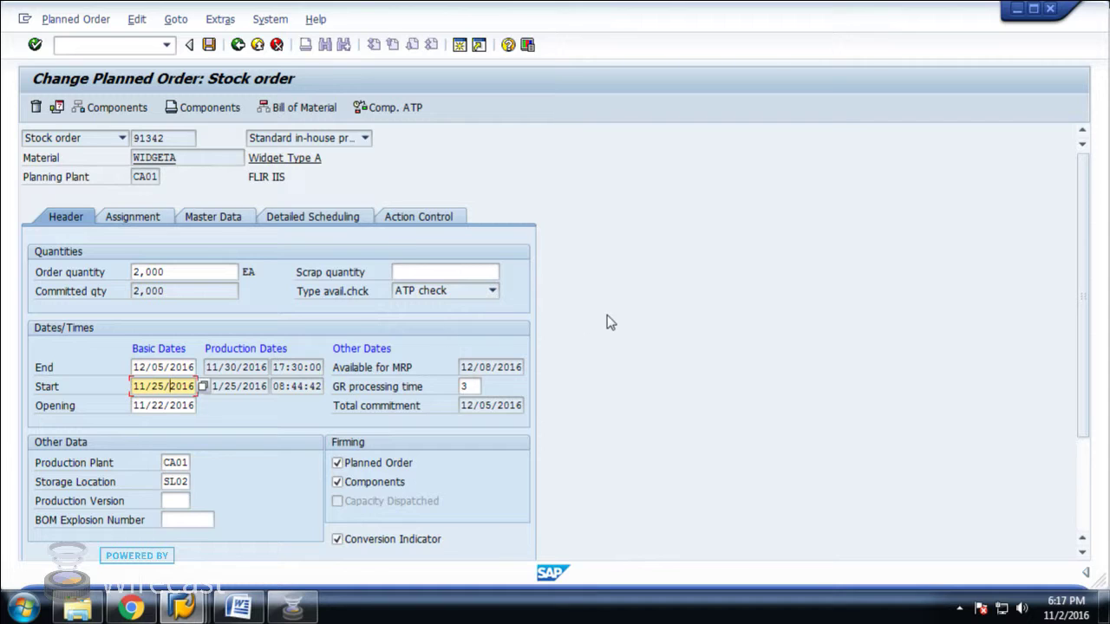
- Run the capacity check for the planned order and open detailed planning for the overloaded work center FLINE1
{"action": "left_click", "coordinate": [138, 19]}
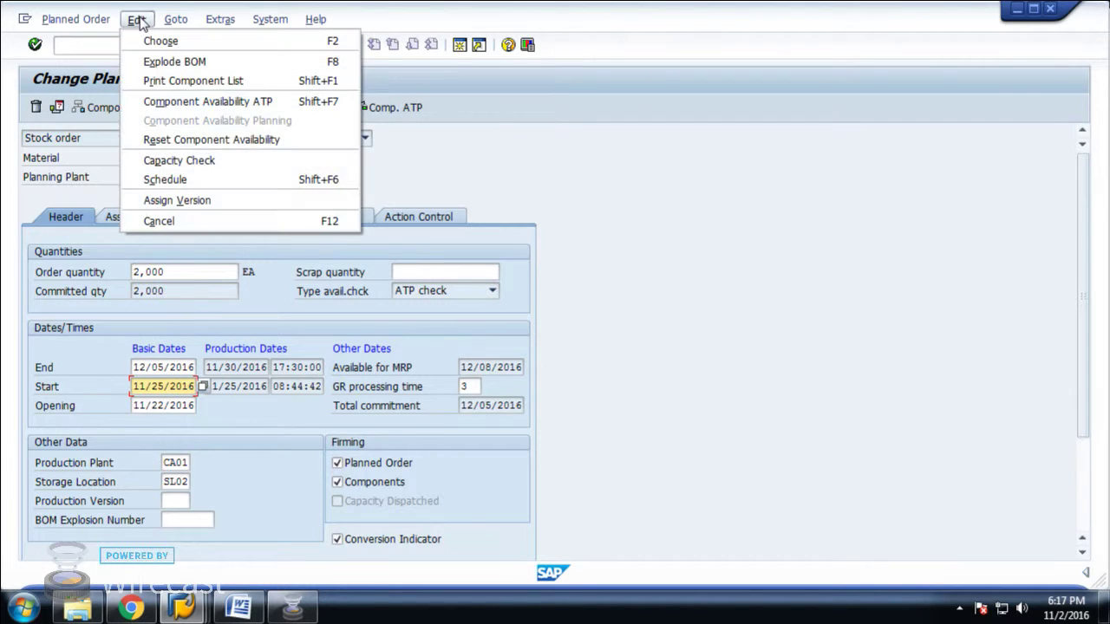
{"action": "left_click", "coordinate": [203, 161]}
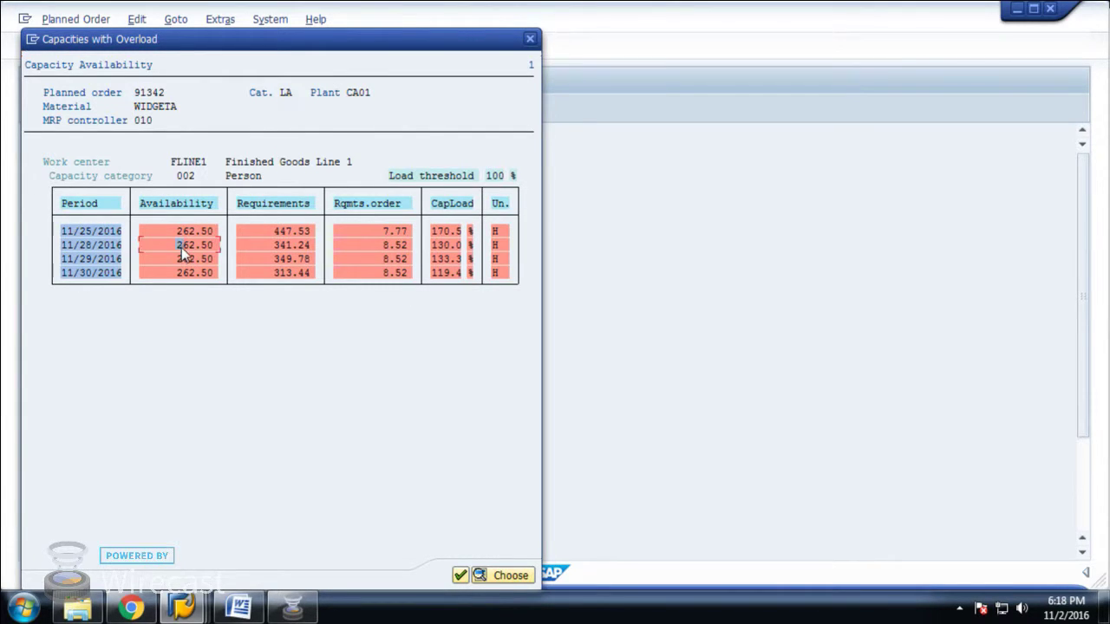
{"action": "left_click", "coordinate": [166, 272]}
{"action": "double_click", "coordinate": [204, 261]}
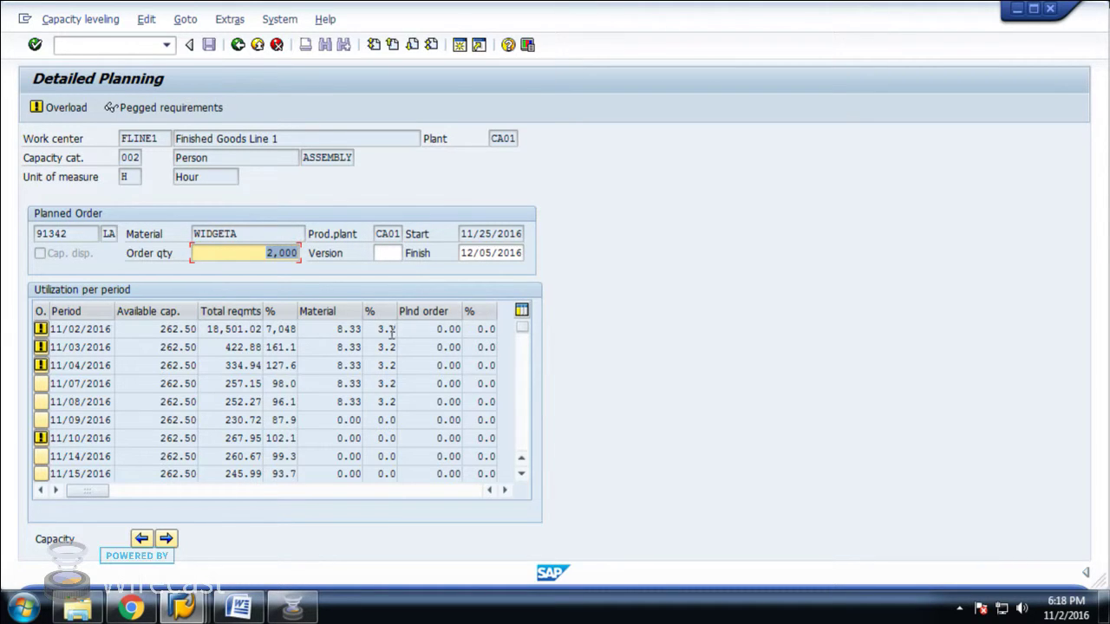
- Examine FLINE1's capacity utilization per period through November and December 2016, and return to the planned order's header data
{"action": "left_click", "coordinate": [184, 438]}
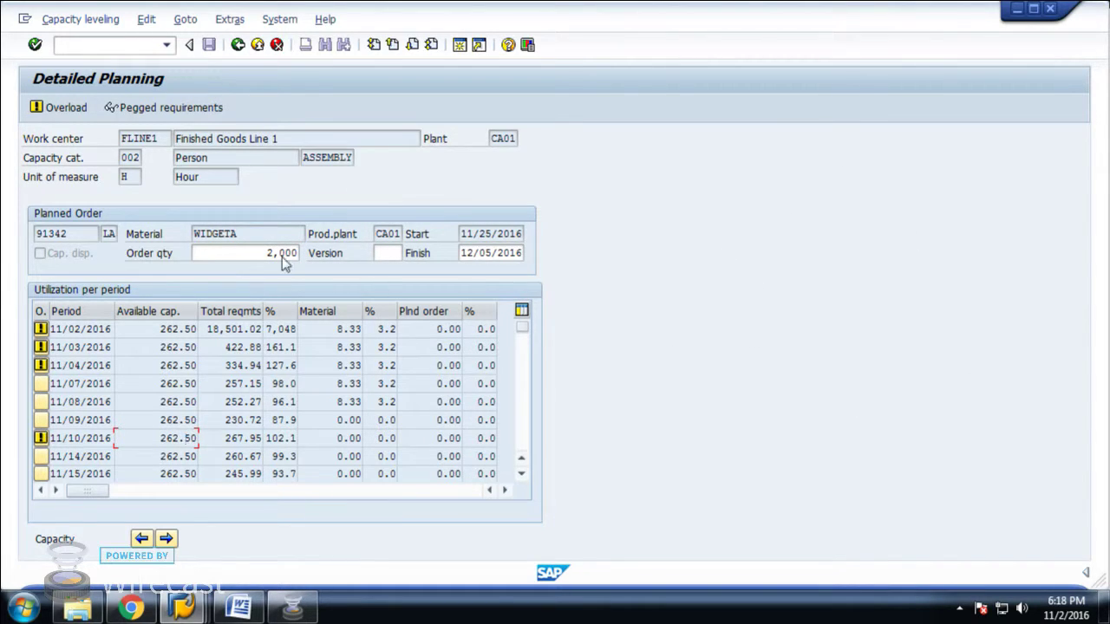
{"action": "scroll", "coordinate": [244, 396], "scroll_direction": "down", "scroll_amount": 1}
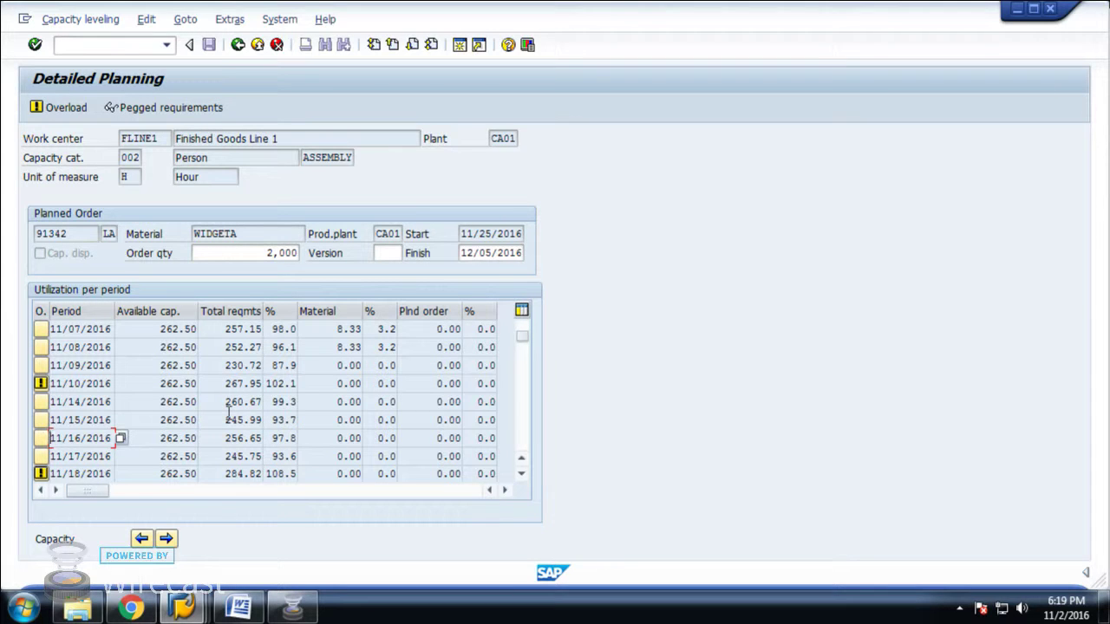
{"action": "scroll", "coordinate": [229, 414], "scroll_direction": "down", "scroll_amount": 2}
{"action": "scroll", "coordinate": [227, 414], "scroll_direction": "up", "scroll_amount": 3}
{"action": "scroll", "coordinate": [227, 415], "scroll_direction": "down", "scroll_amount": 2}
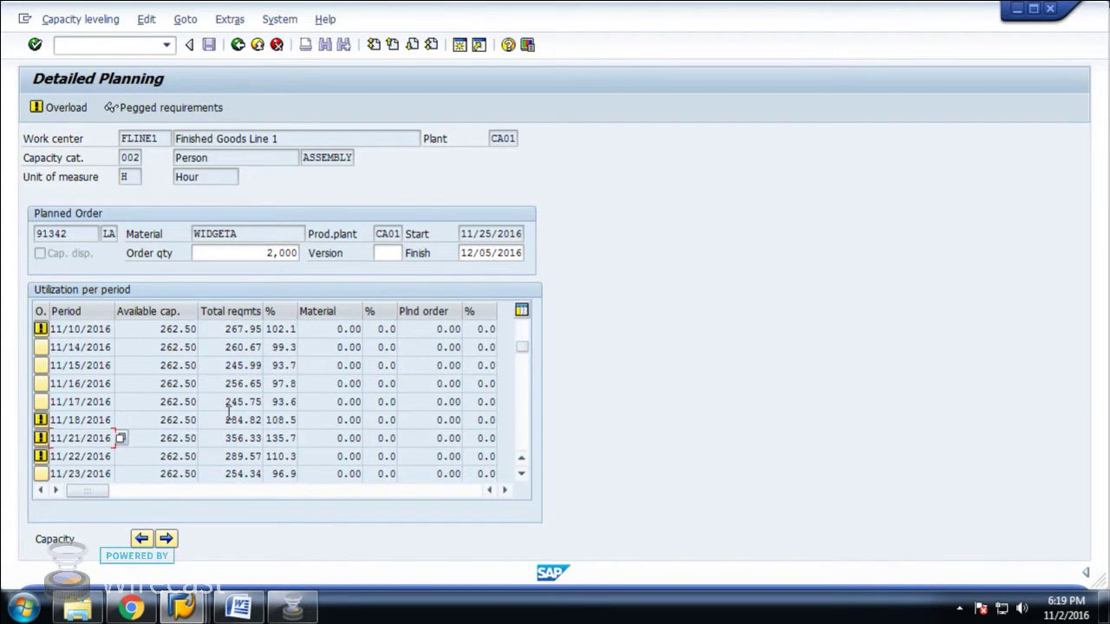
{"action": "scroll", "coordinate": [68, 352], "scroll_direction": "up", "scroll_amount": 1}
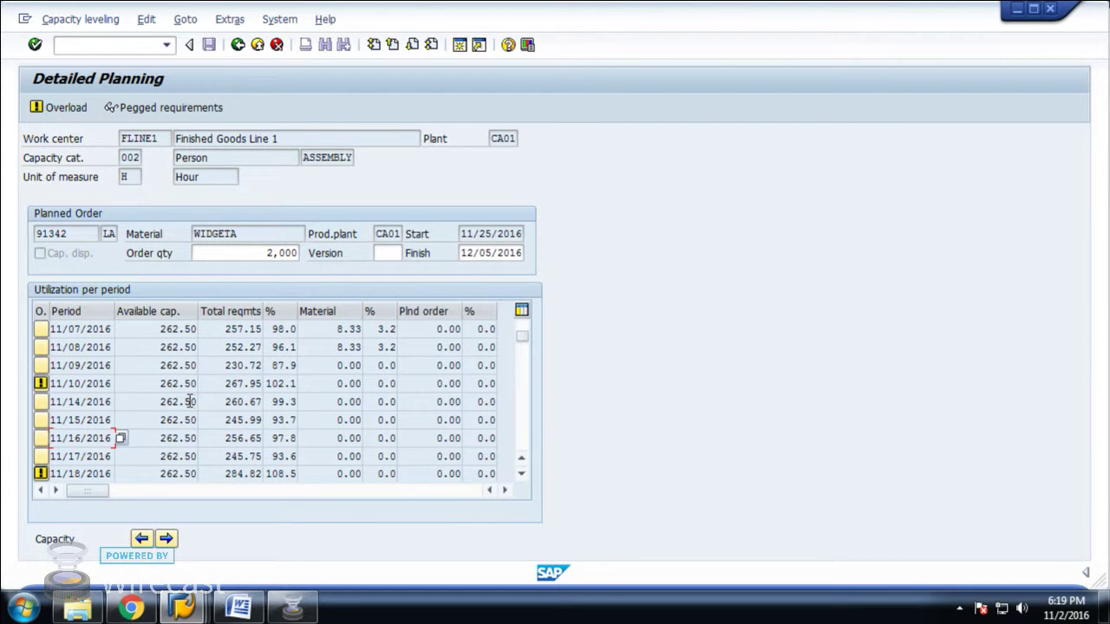
{"action": "scroll", "coordinate": [169, 388], "scroll_direction": "down", "scroll_amount": 4}
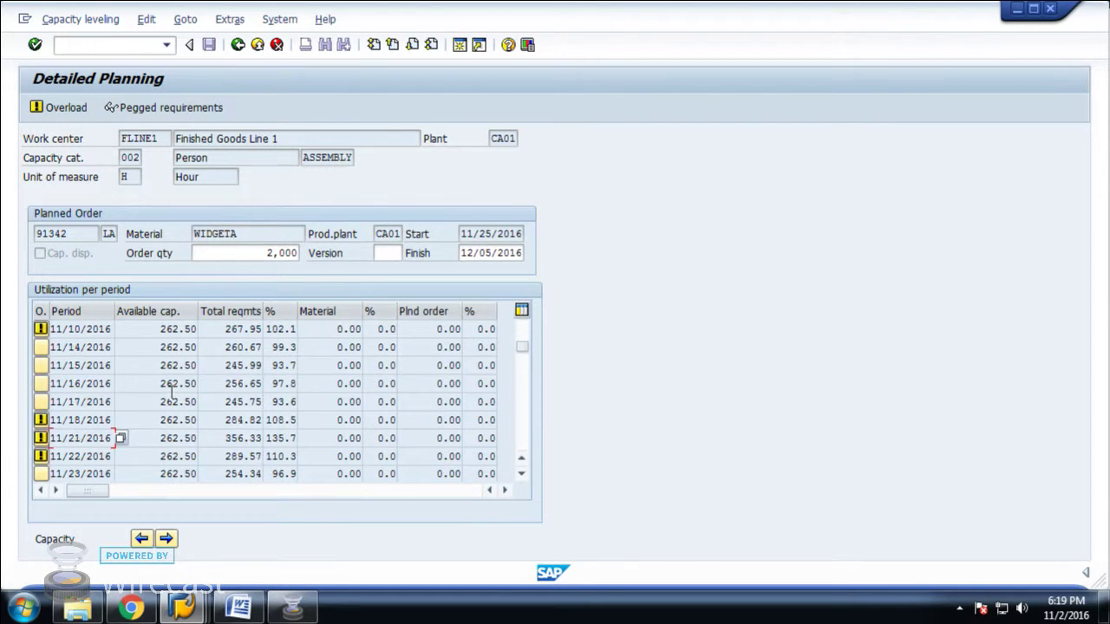
{"action": "scroll", "coordinate": [172, 392], "scroll_direction": "down", "scroll_amount": 4}
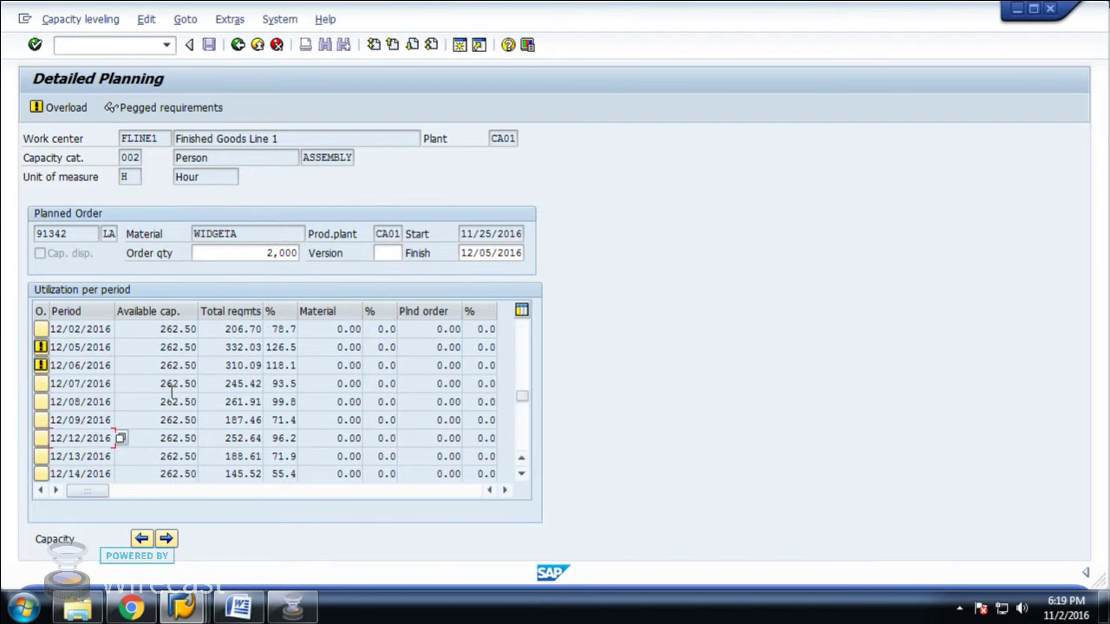
{"action": "scroll", "coordinate": [172, 395], "scroll_direction": "up", "scroll_amount": 1}
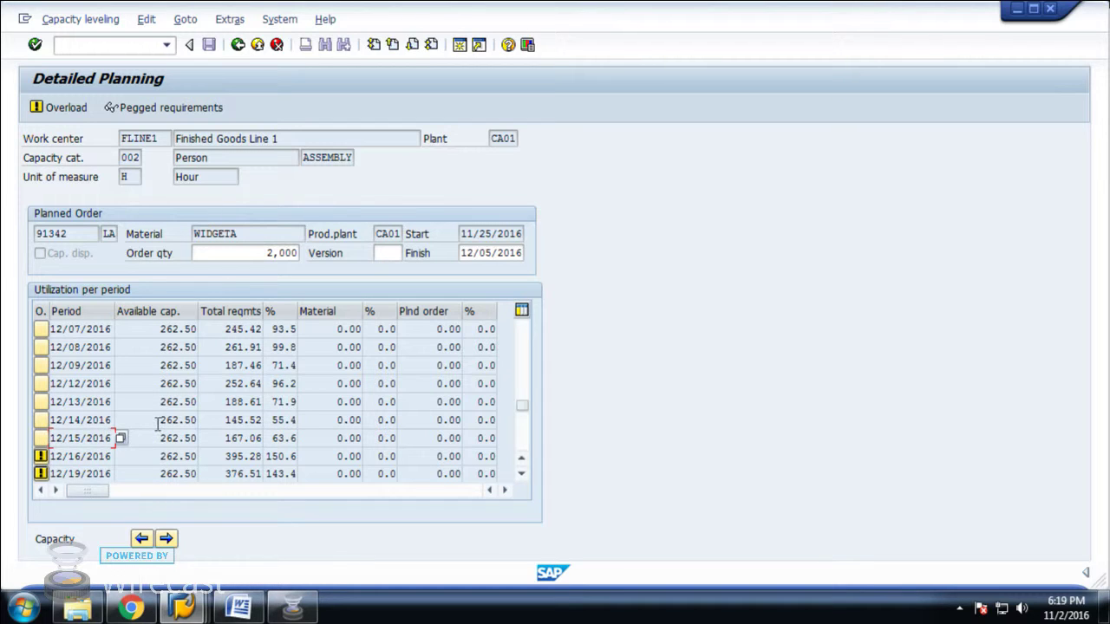
{"action": "scroll", "coordinate": [158, 423], "scroll_direction": "down", "scroll_amount": 1}
{"action": "scroll", "coordinate": [95, 421], "scroll_direction": "up", "scroll_amount": 1}
{"action": "scroll", "coordinate": [98, 423], "scroll_direction": "down", "scroll_amount": 1}
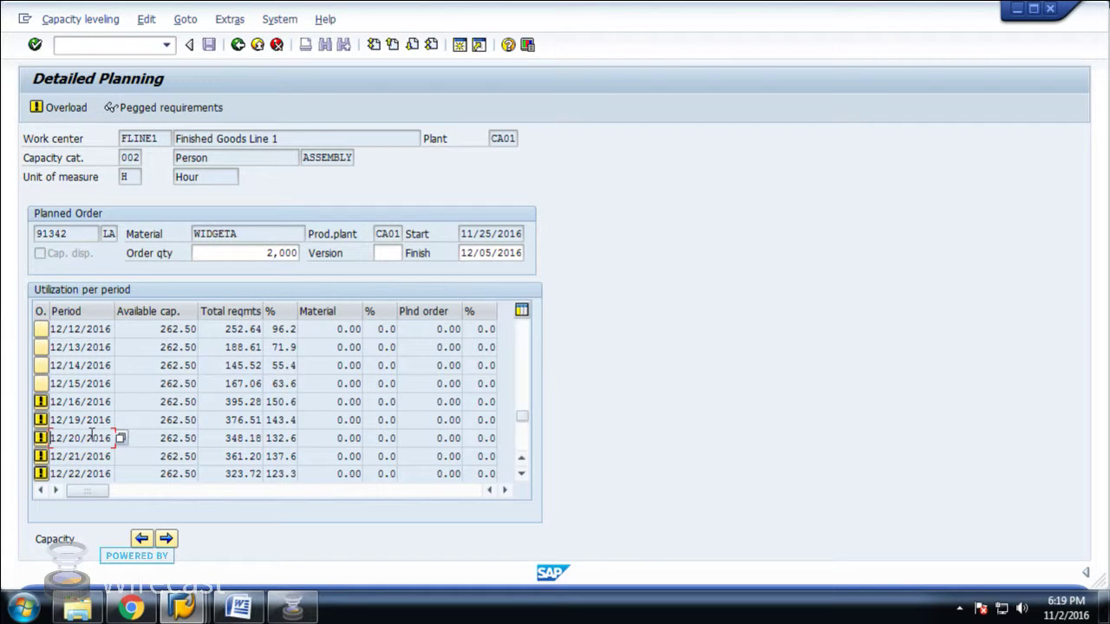
{"action": "left_click", "coordinate": [237, 45]}
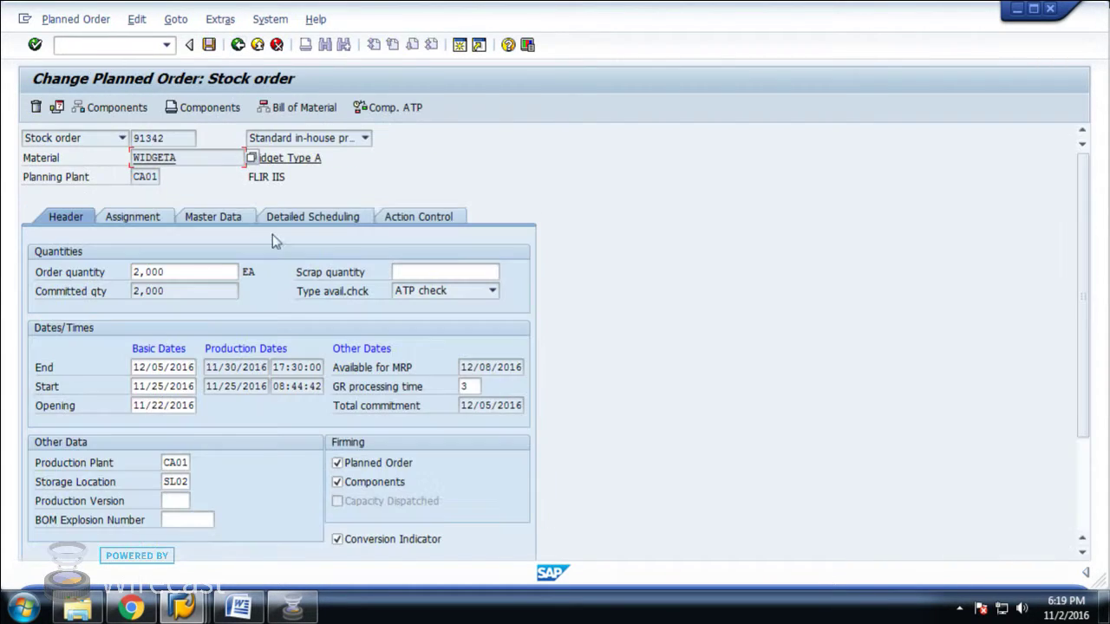
- Clear the planned order's basic start and opening dates and set its basic end date to 12/19/2016
{"action": "left_click", "coordinate": [137, 387]}
{"action": "left_click_drag", "start_coordinate": [137, 387], "coordinate": [194, 406]}
{"action": "key", "text": "Delete"}
{"action": "key", "text": "Delete"}
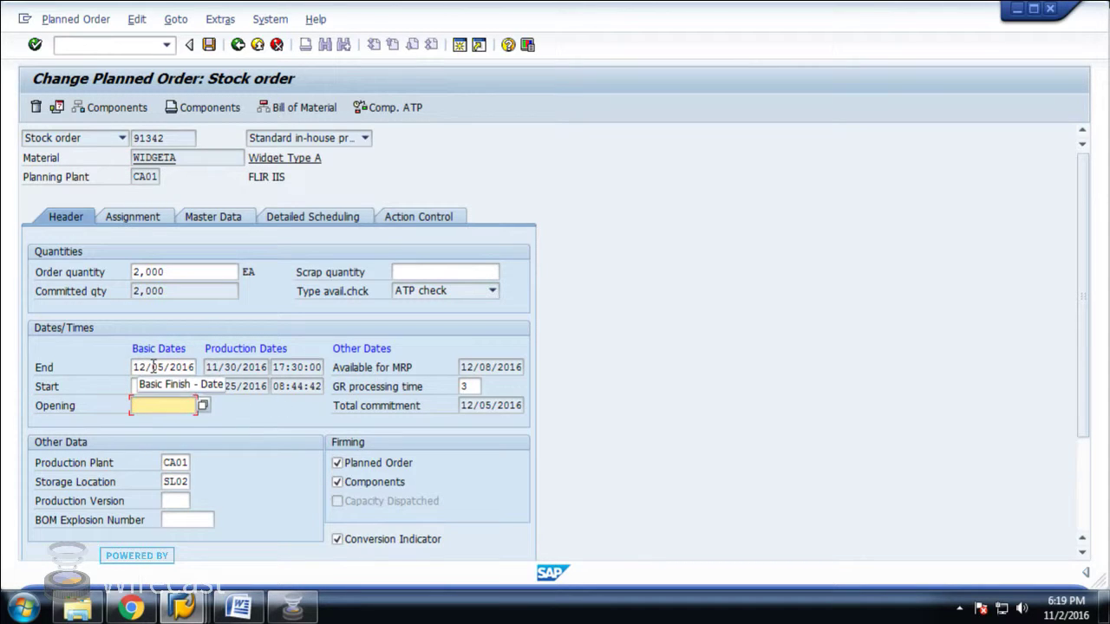
{"action": "left_click_drag", "start_coordinate": [148, 367], "coordinate": [195, 366]}
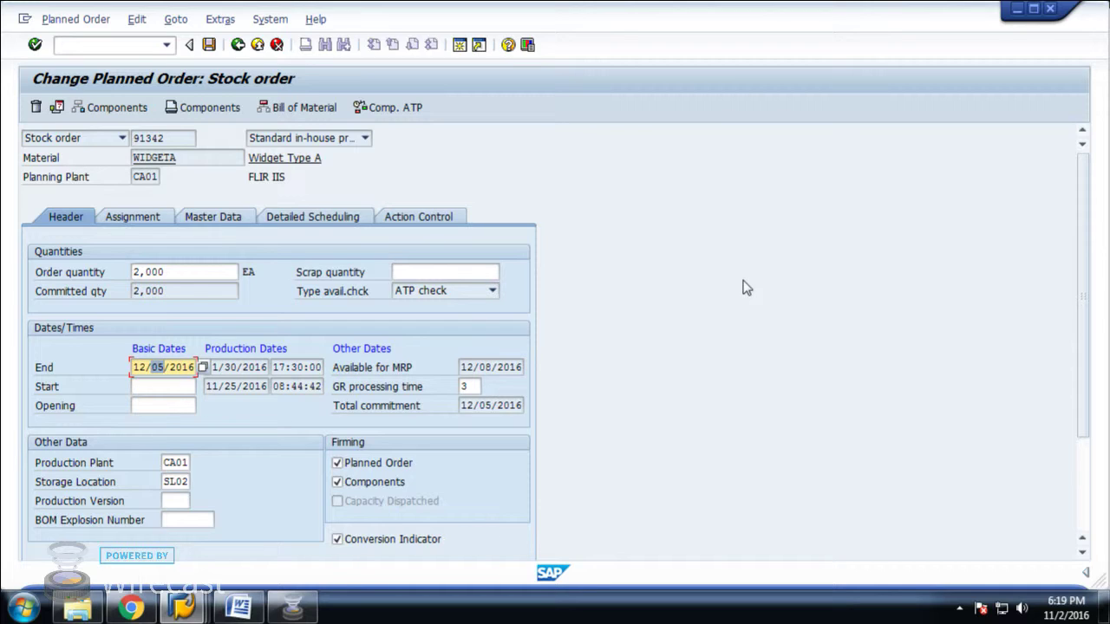
{"action": "type", "text": "19/2016"}
{"action": "key", "text": "Return"}
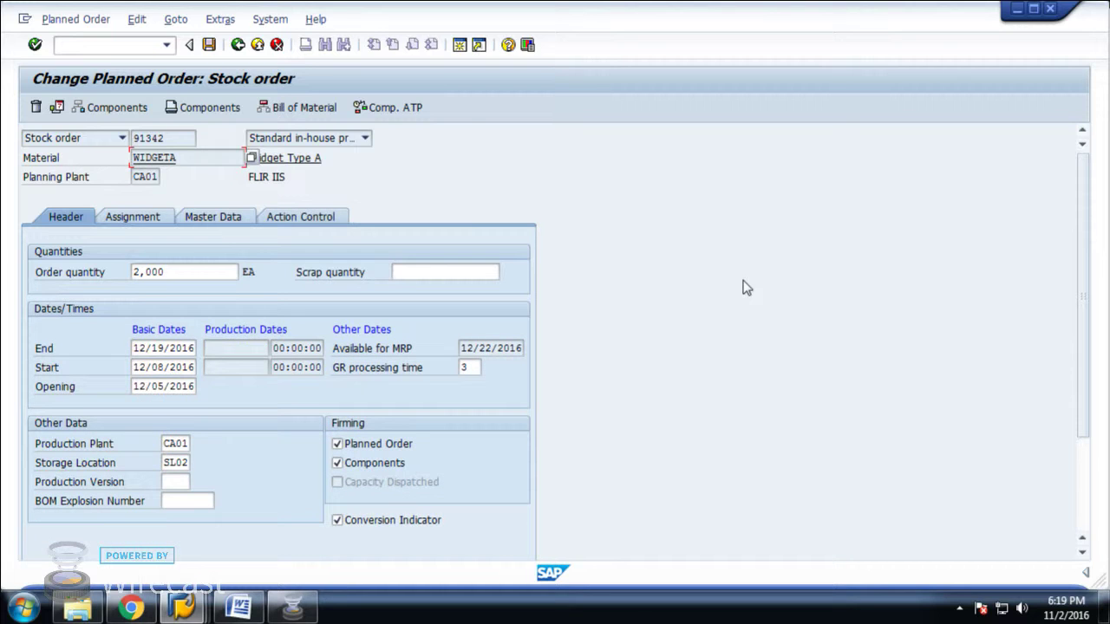
- Run the component availability check on the rescheduled planned order, return to its header, and run the capacity check
{"action": "left_click", "coordinate": [398, 112]}
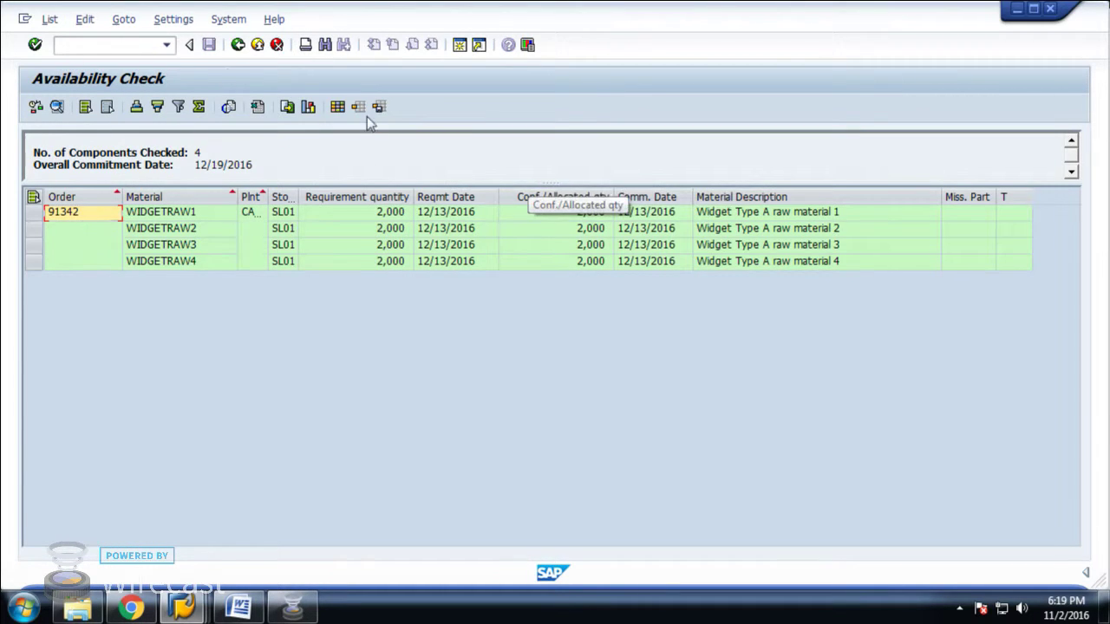
{"action": "left_click", "coordinate": [237, 44]}
{"action": "left_click", "coordinate": [137, 19]}
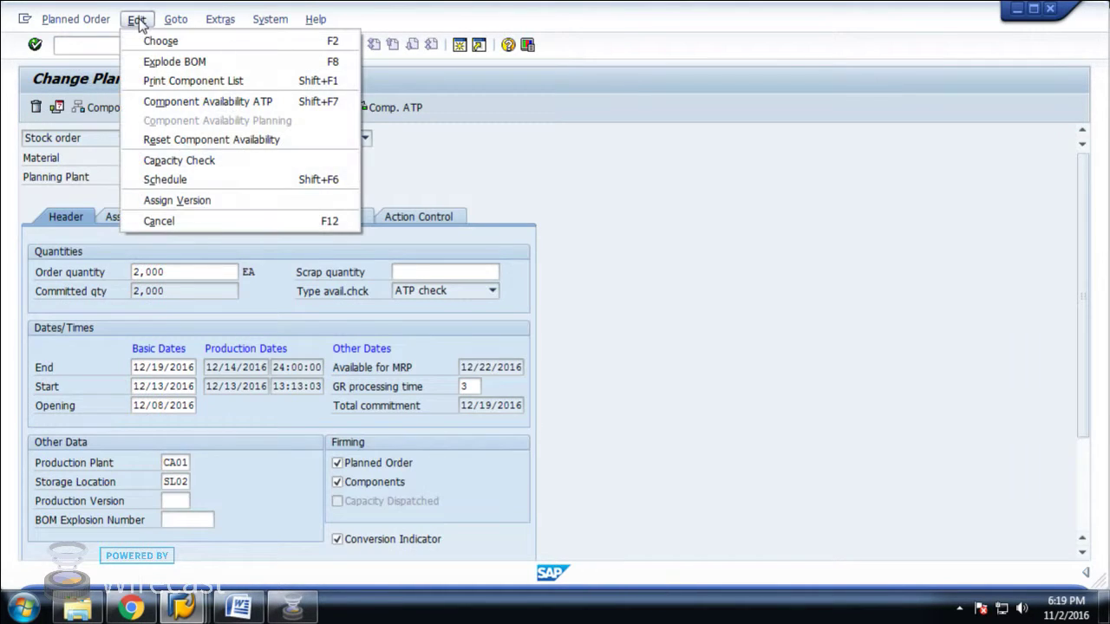
{"action": "left_click", "coordinate": [195, 161]}
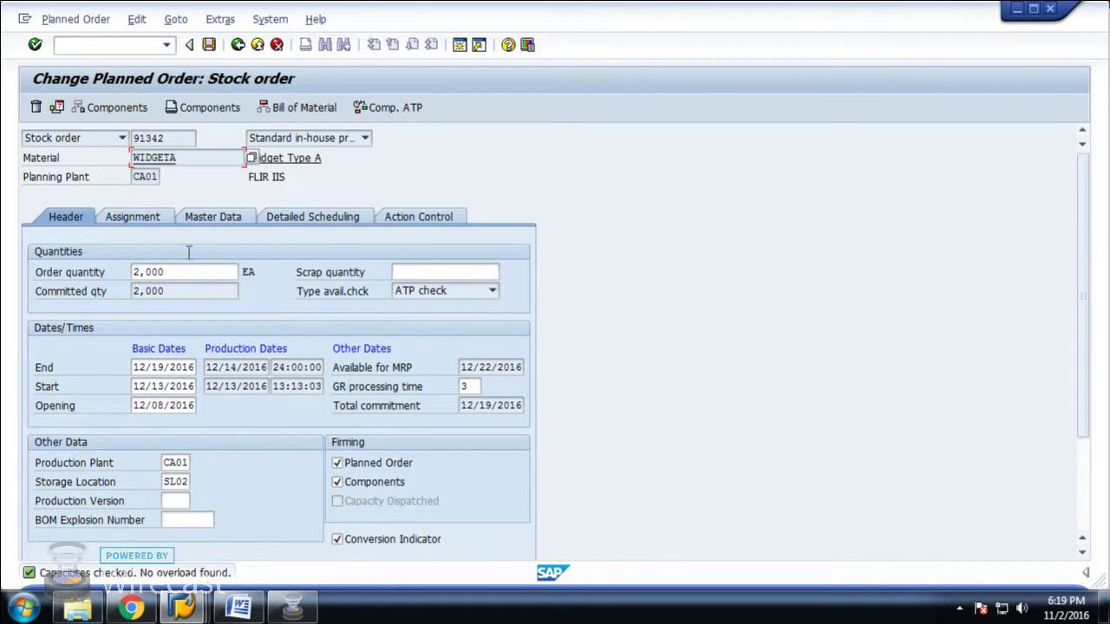
- Recheck the planned order's component availability and work center capacity before saving
{"action": "left_click", "coordinate": [396, 109]}
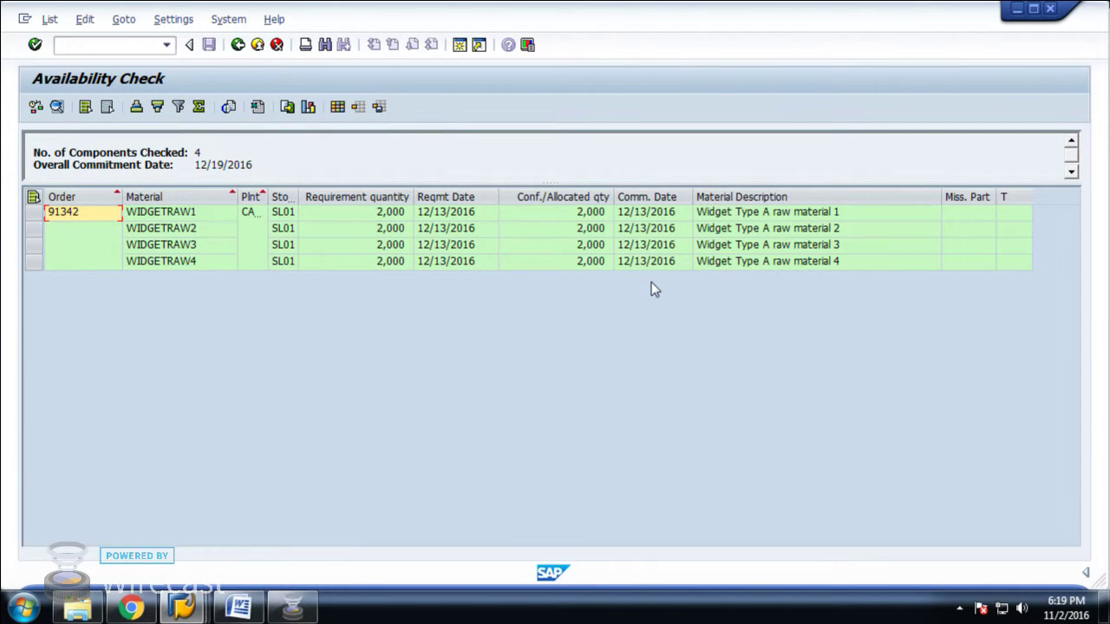
{"action": "left_click", "coordinate": [238, 45]}
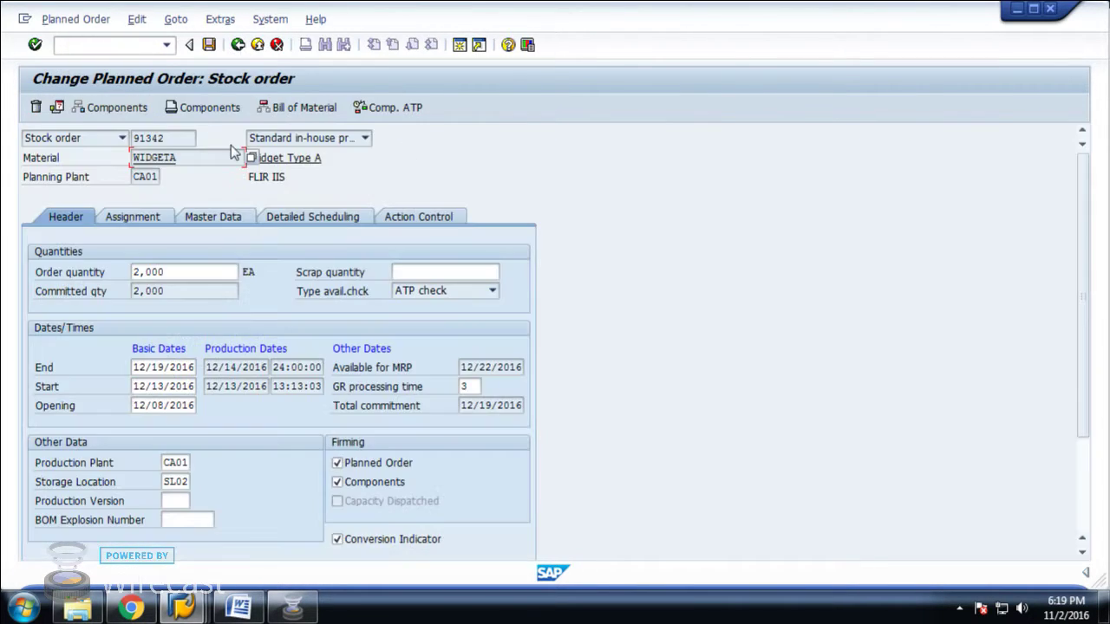
{"action": "left_click", "coordinate": [137, 19]}
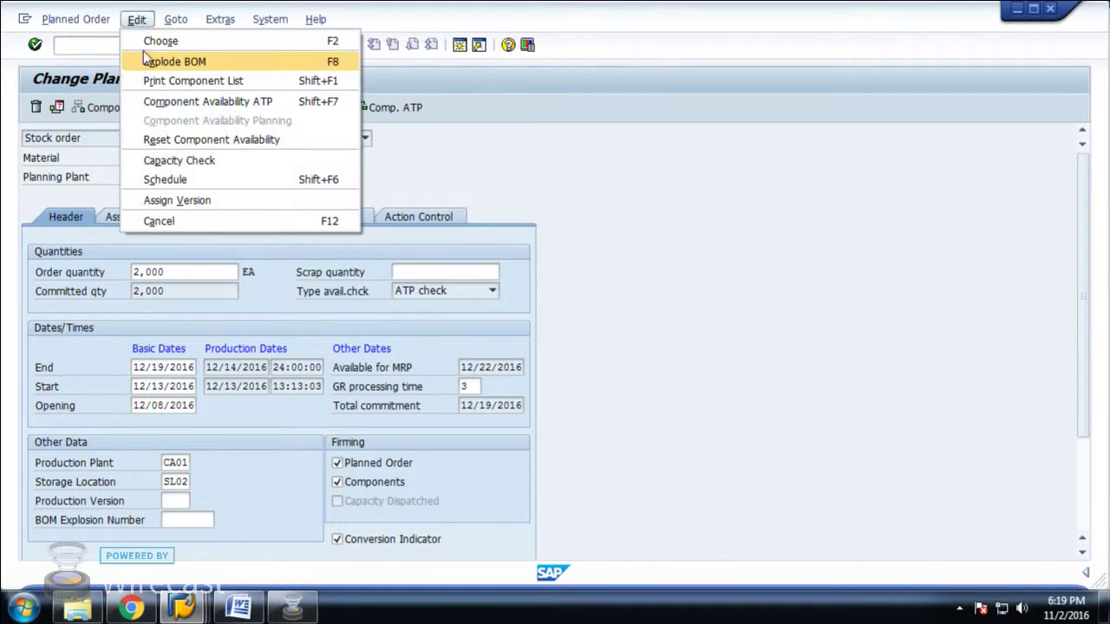
{"action": "left_click", "coordinate": [173, 161]}
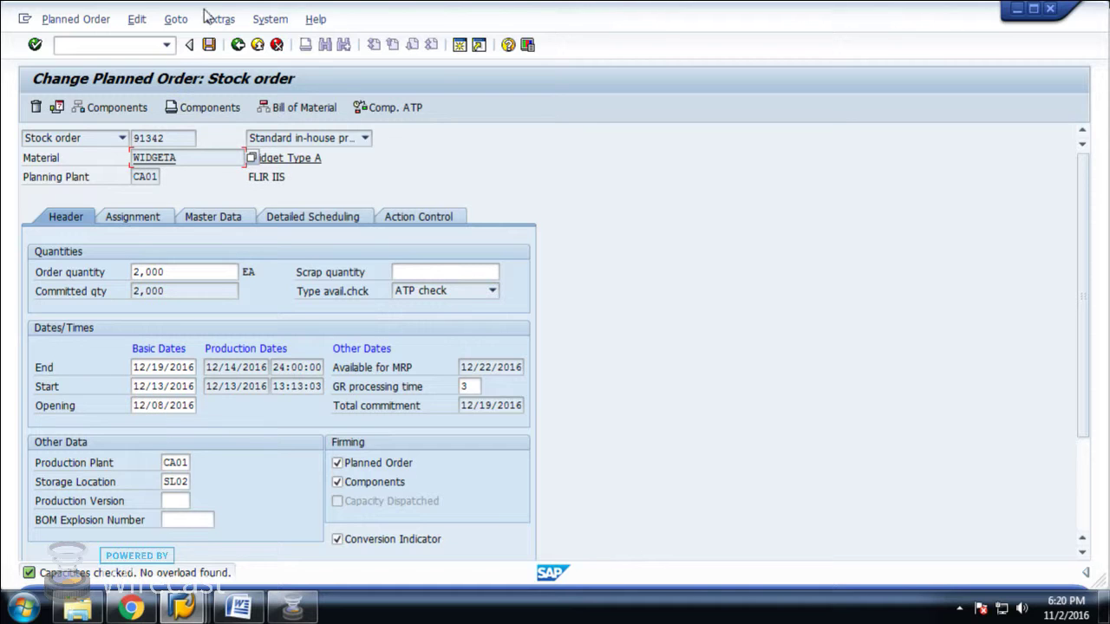
- Save the planned order, refresh WIDGETA's stock/requirements list, and compare the order's date with the 02/01/2017 independent requirement
{"action": "left_click", "coordinate": [209, 44]}
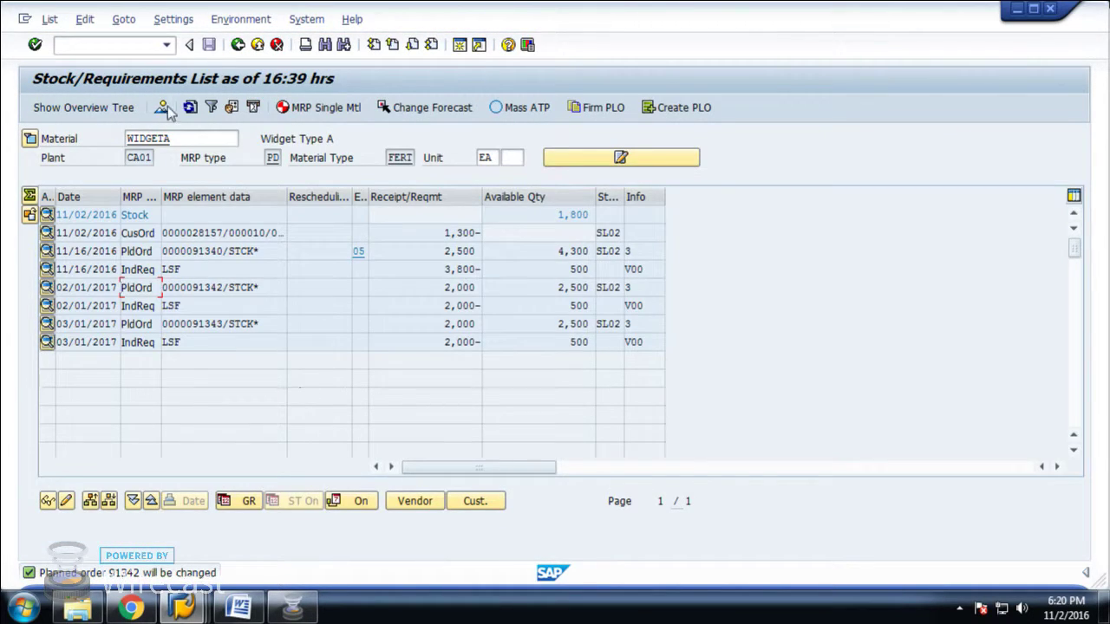
{"action": "left_click", "coordinate": [190, 107]}
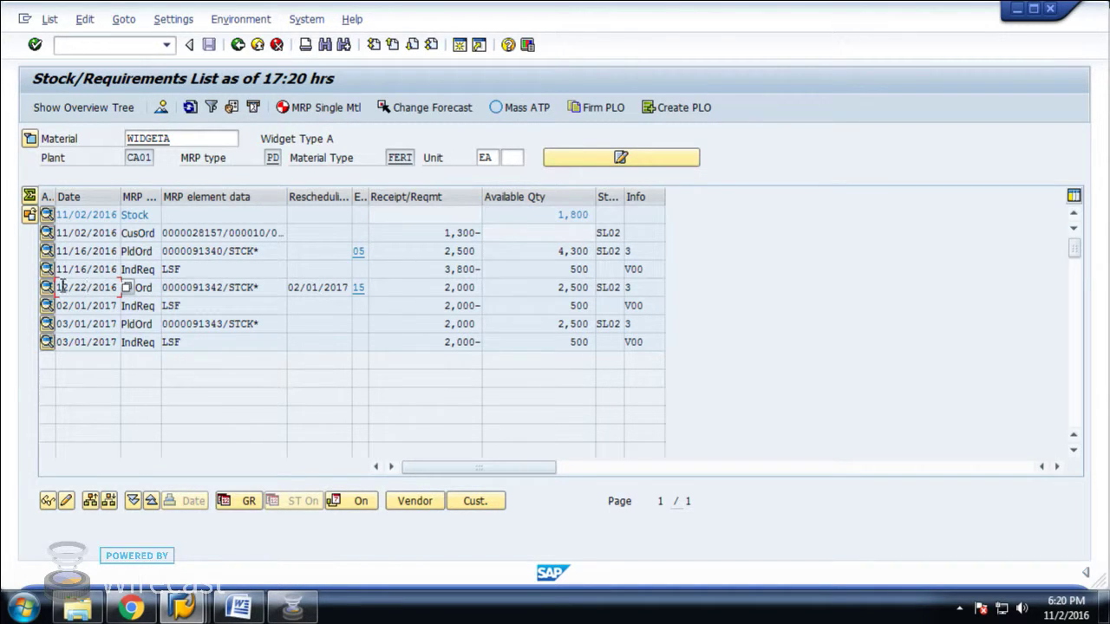
{"action": "left_click_drag", "start_coordinate": [62, 287], "coordinate": [130, 289]}
{"action": "left_click", "coordinate": [93, 289]}
{"action": "left_click", "coordinate": [92, 304]}
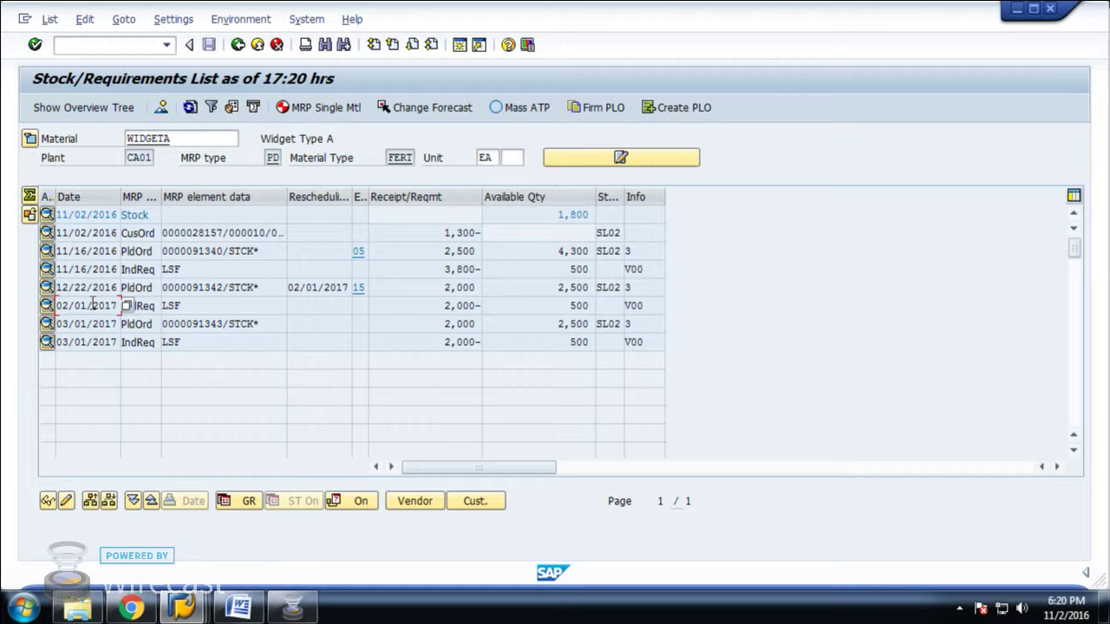
- Switch to the Availability Overview session and rerun it for WIDGETA in plant CA01 with checking rule A
{"action": "left_click", "coordinate": [241, 610]}
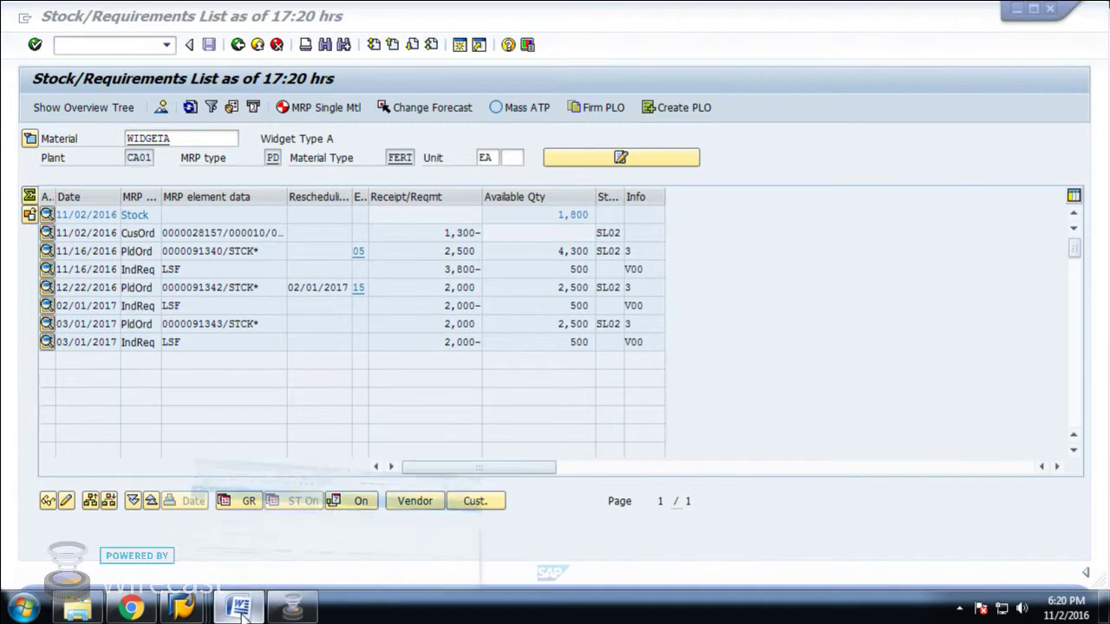
{"action": "mouse_move", "coordinate": [182, 607]}
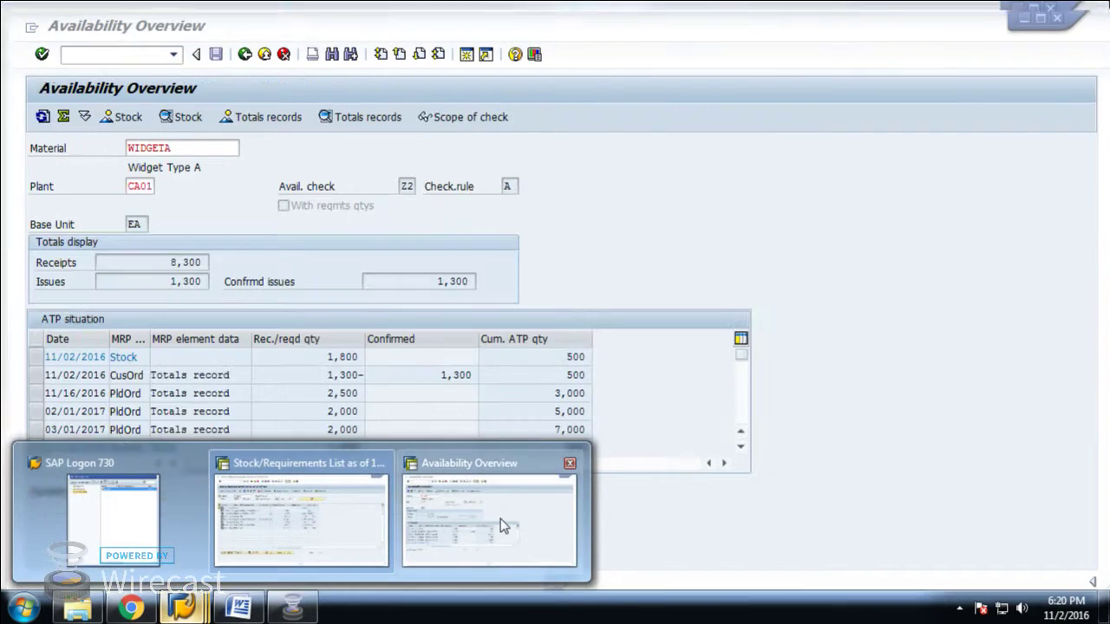
{"action": "left_click", "coordinate": [501, 518]}
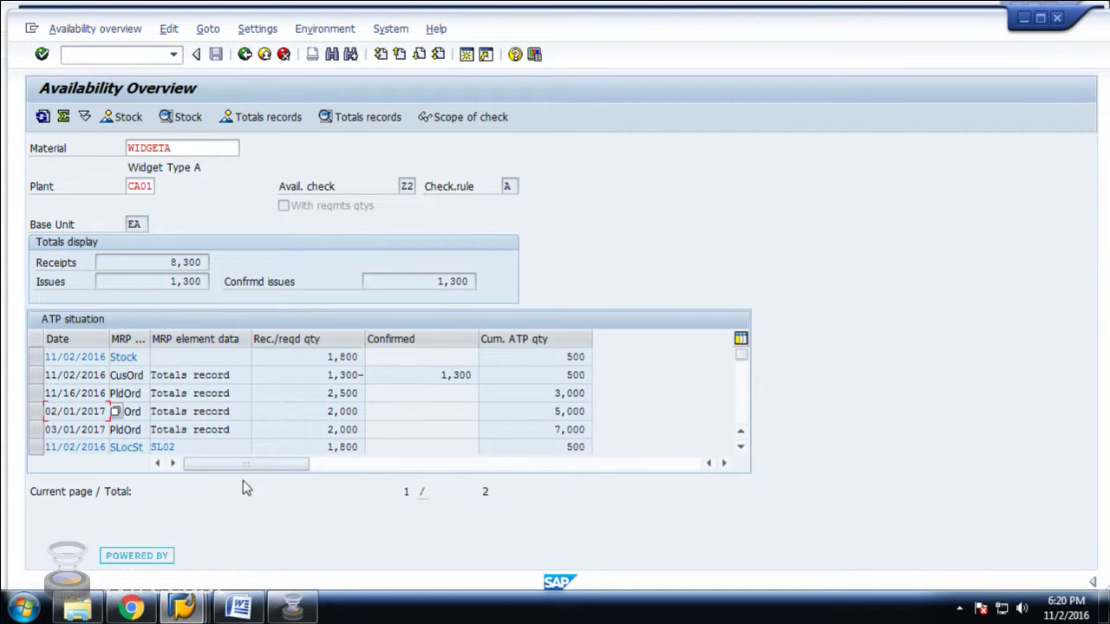
{"action": "left_click", "coordinate": [244, 54]}
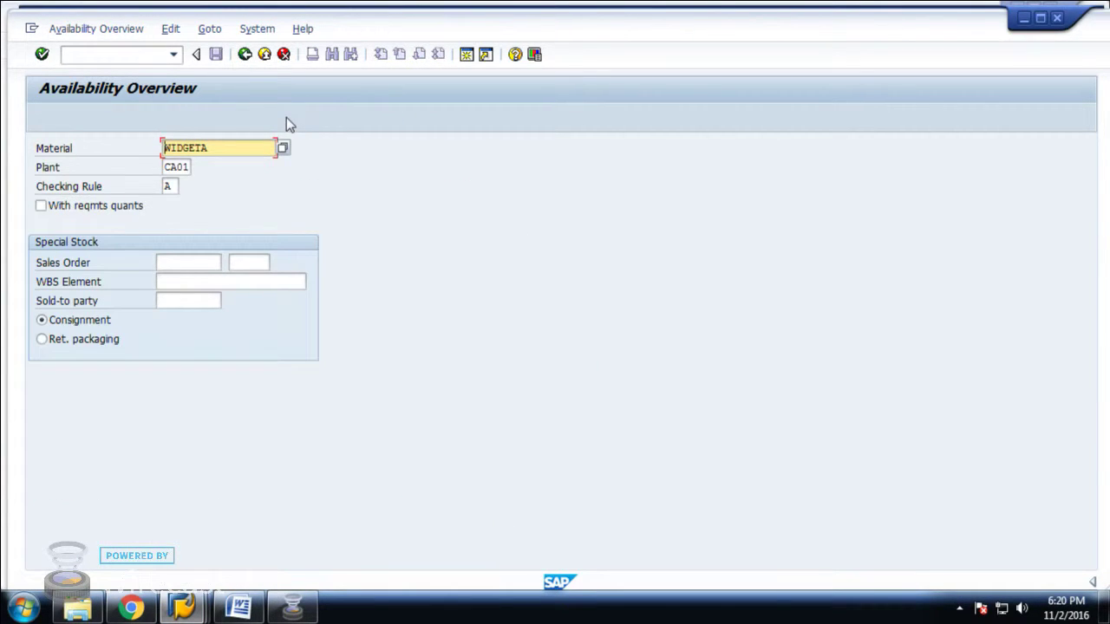
{"action": "key", "text": "Return"}
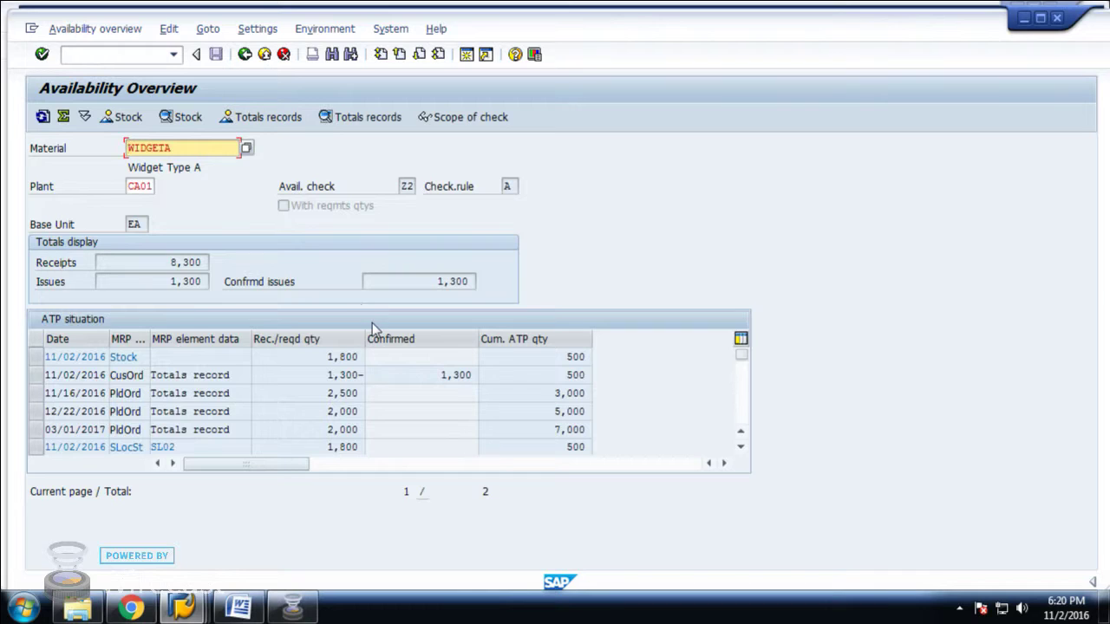
- Examine the 12/22/2016 planned order date, the stock row's cumulative ATP quantity, and the 11/16/2016 planned order's date and quantity
{"action": "left_click", "coordinate": [48, 412]}
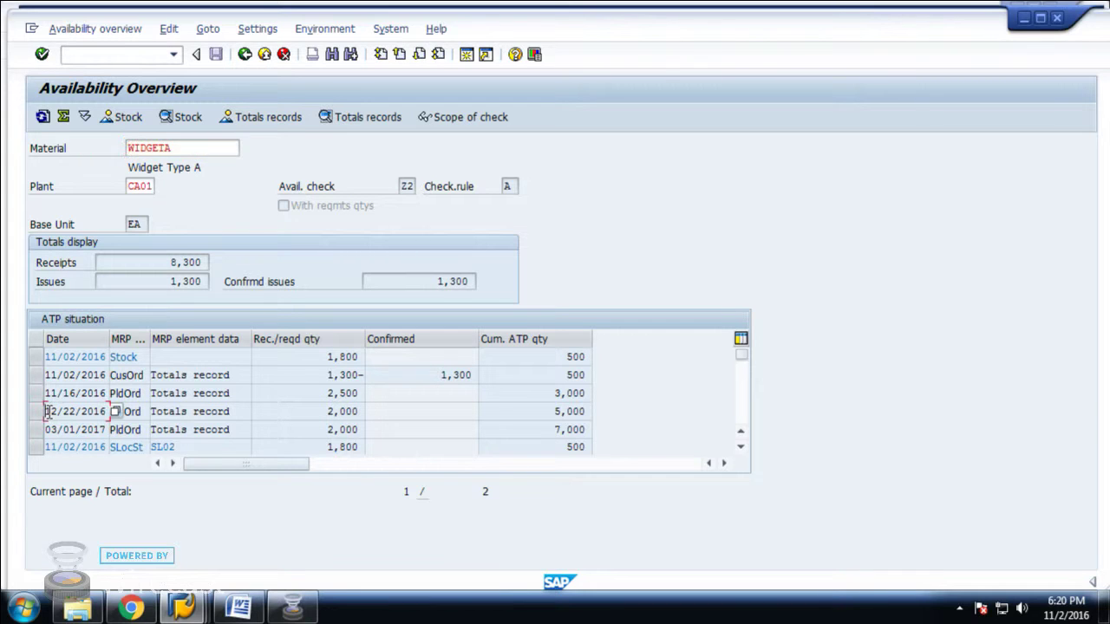
{"action": "left_click_drag", "start_coordinate": [48, 412], "coordinate": [128, 417]}
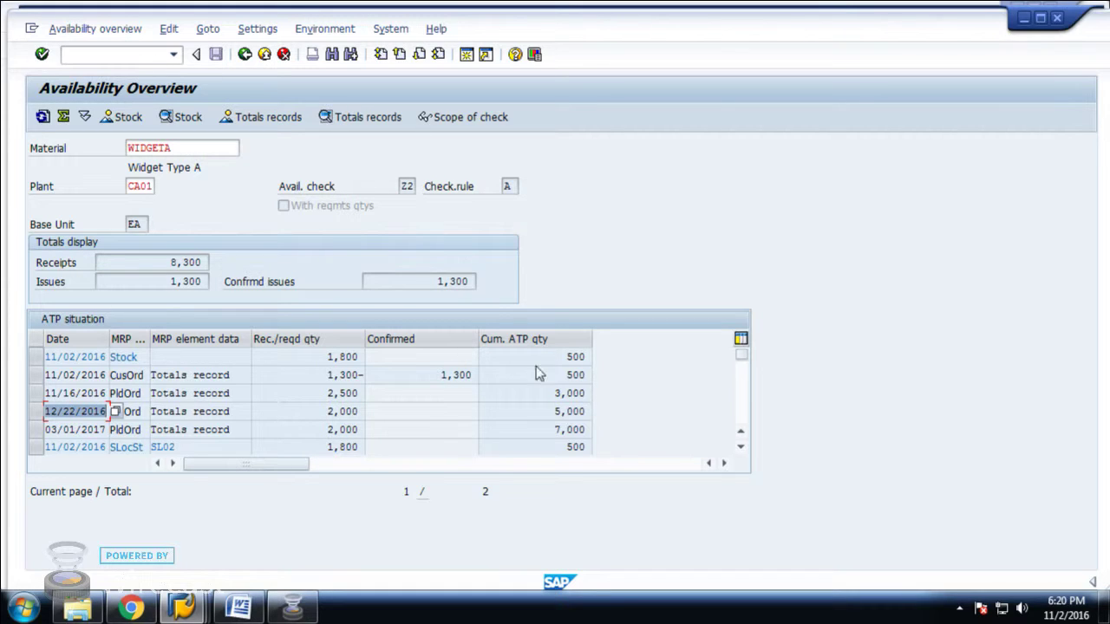
{"action": "left_click_drag", "start_coordinate": [543, 357], "coordinate": [605, 357]}
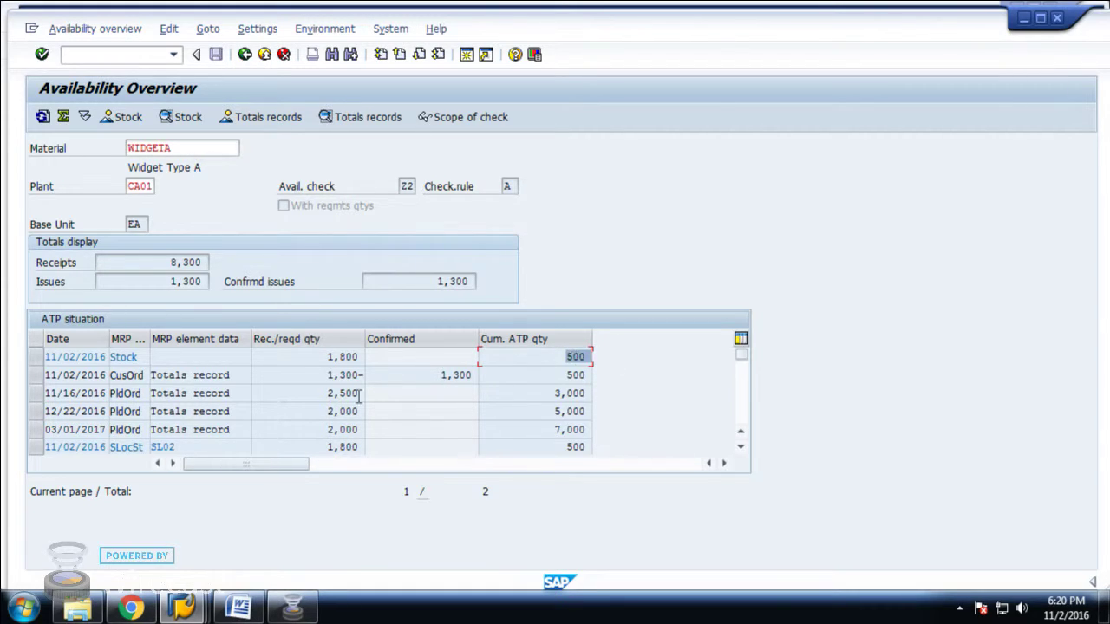
{"action": "left_click_drag", "start_coordinate": [321, 392], "coordinate": [370, 393]}
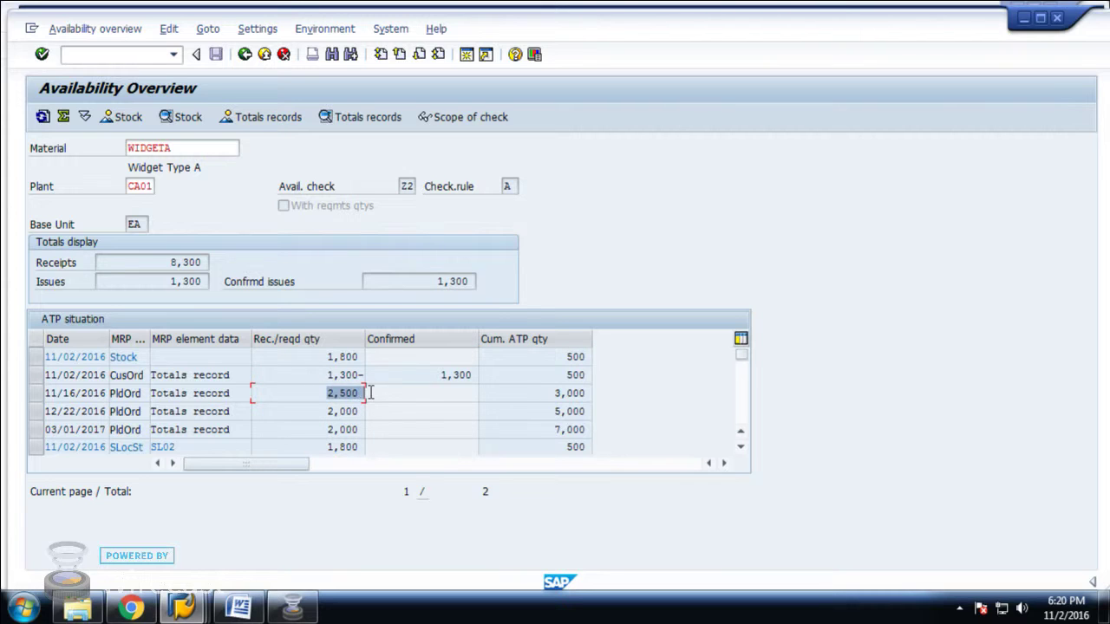
{"action": "left_click", "coordinate": [53, 393]}
{"action": "left_click_drag", "start_coordinate": [308, 394], "coordinate": [397, 396]}
{"action": "left_click", "coordinate": [337, 395]}
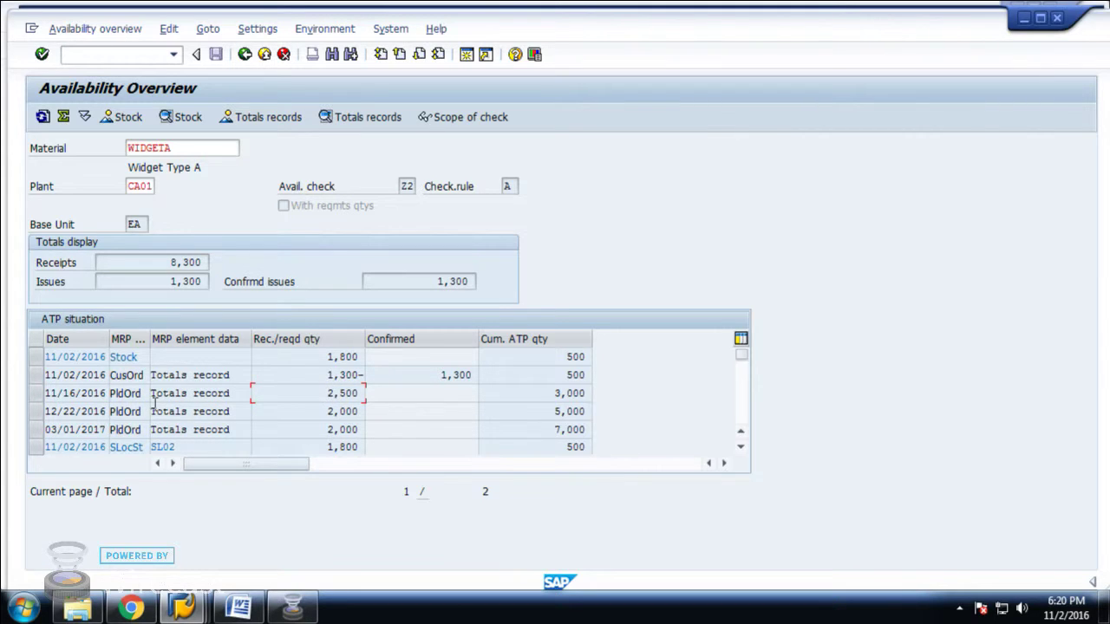
{"action": "left_click_drag", "start_coordinate": [321, 393], "coordinate": [392, 394]}
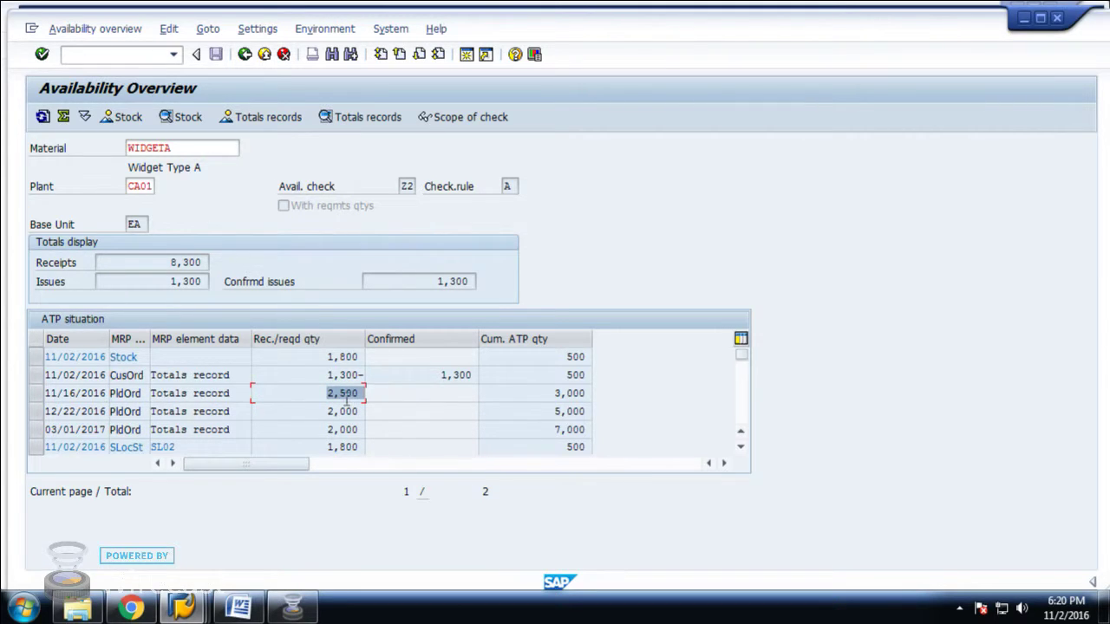
- Examine the 12/22/2016 planned order's date and quantity, and compare the 11/16/2016 planned order and 11/02/2016 customer order dates
{"action": "left_click", "coordinate": [88, 412]}
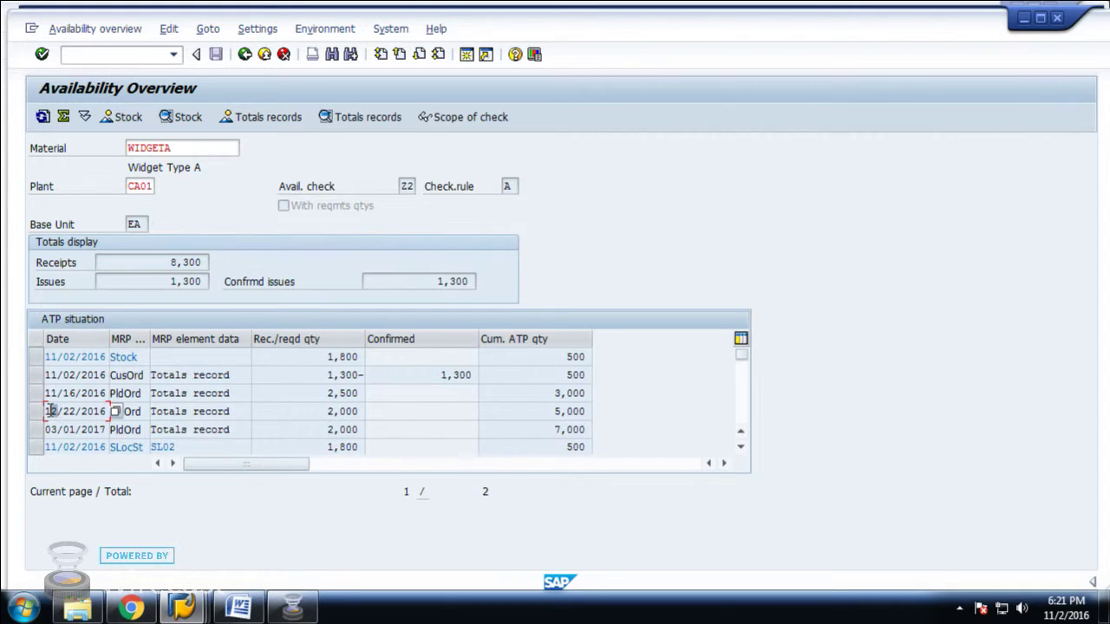
{"action": "left_click", "coordinate": [291, 412]}
{"action": "double_click", "coordinate": [291, 412]}
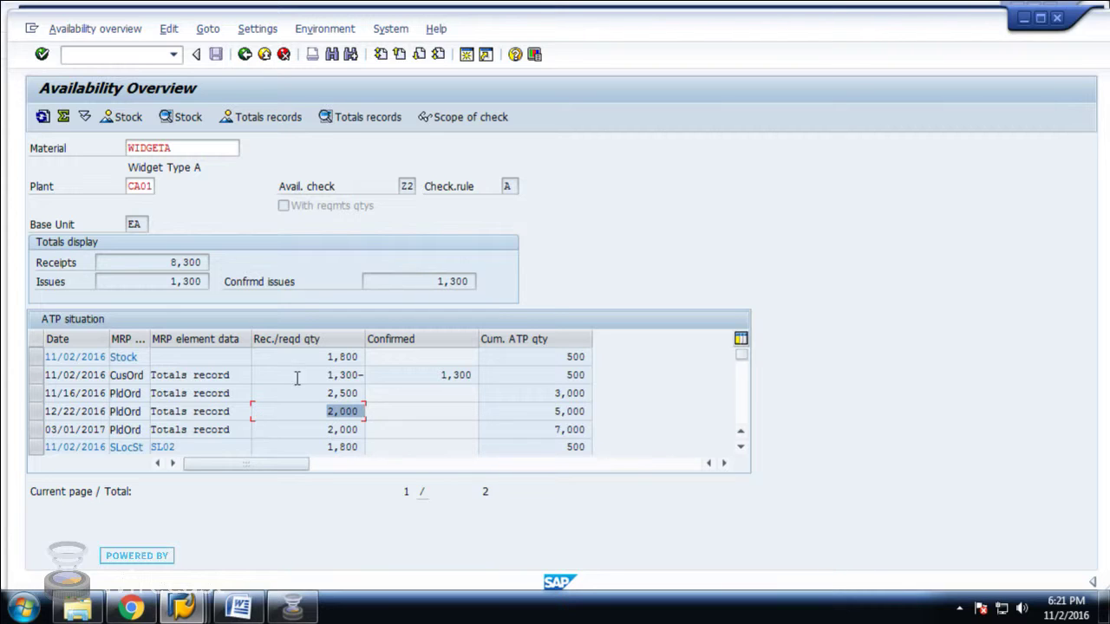
{"action": "left_click", "coordinate": [77, 414]}
{"action": "left_click", "coordinate": [83, 395]}
{"action": "left_click", "coordinate": [95, 376]}
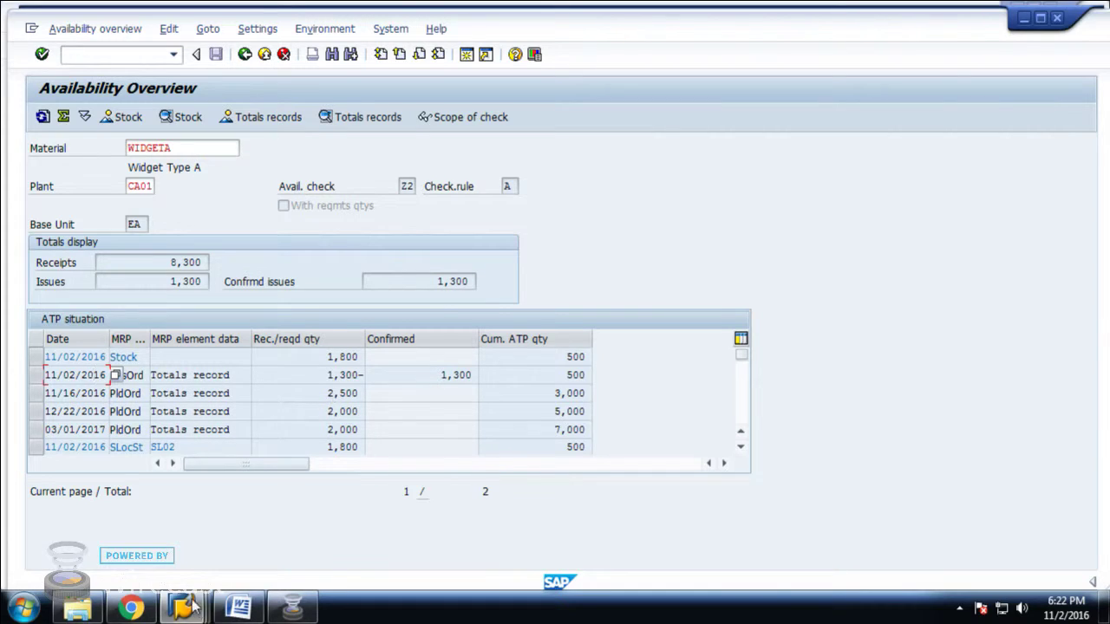
- Switch to the email document in Word, review the urgent request for 5000 of widget A, and minimize the document
{"action": "left_click", "coordinate": [238, 607]}
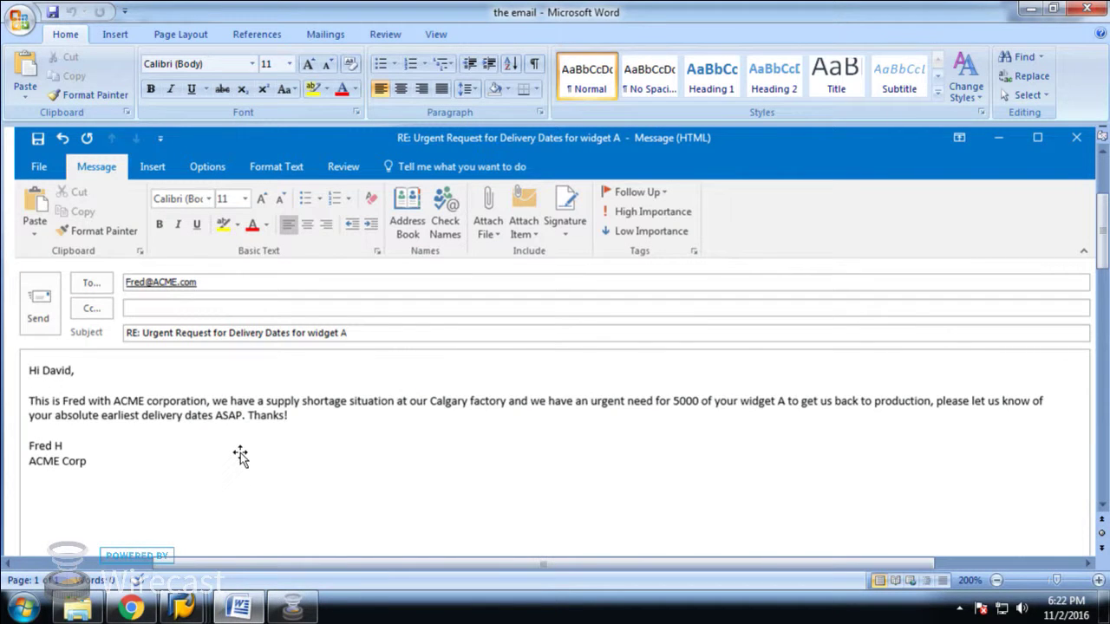
{"action": "left_click", "coordinate": [190, 422]}
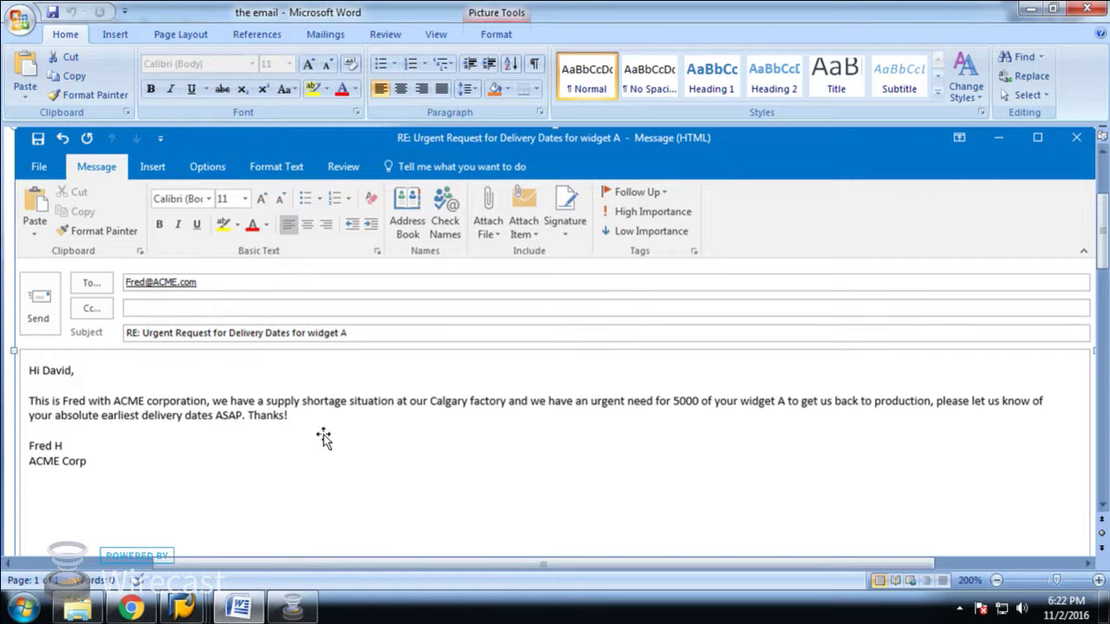
{"action": "mouse_move", "coordinate": [1058, 611]}
{"action": "left_click", "coordinate": [1030, 11]}
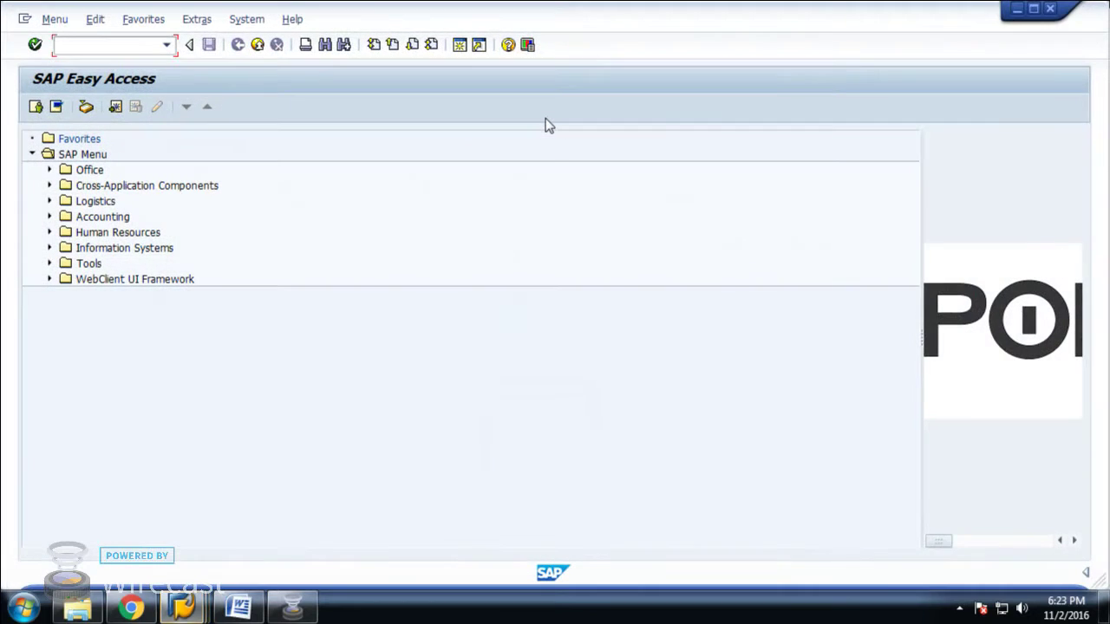
- Open the Availability Check Control view in display mode and show the details for availability check 01 with checking rule 01
{"action": "type", "text": "om30"}
{"action": "key", "text": "Return"}
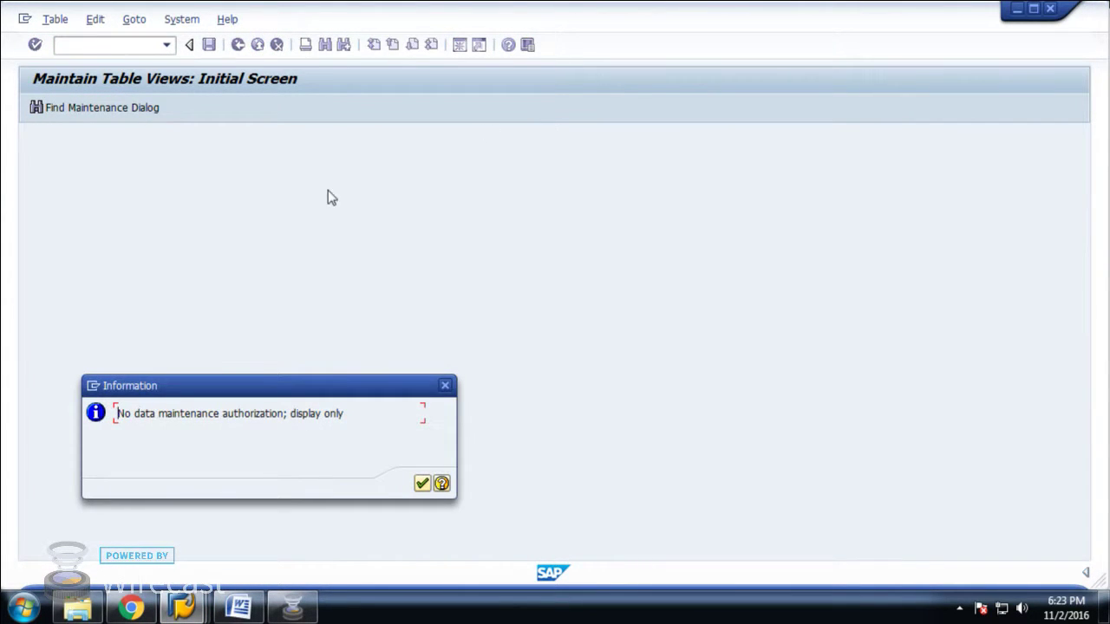
{"action": "left_click", "coordinate": [421, 483]}
{"action": "scroll", "coordinate": [266, 365], "scroll_direction": "down", "scroll_amount": 20}
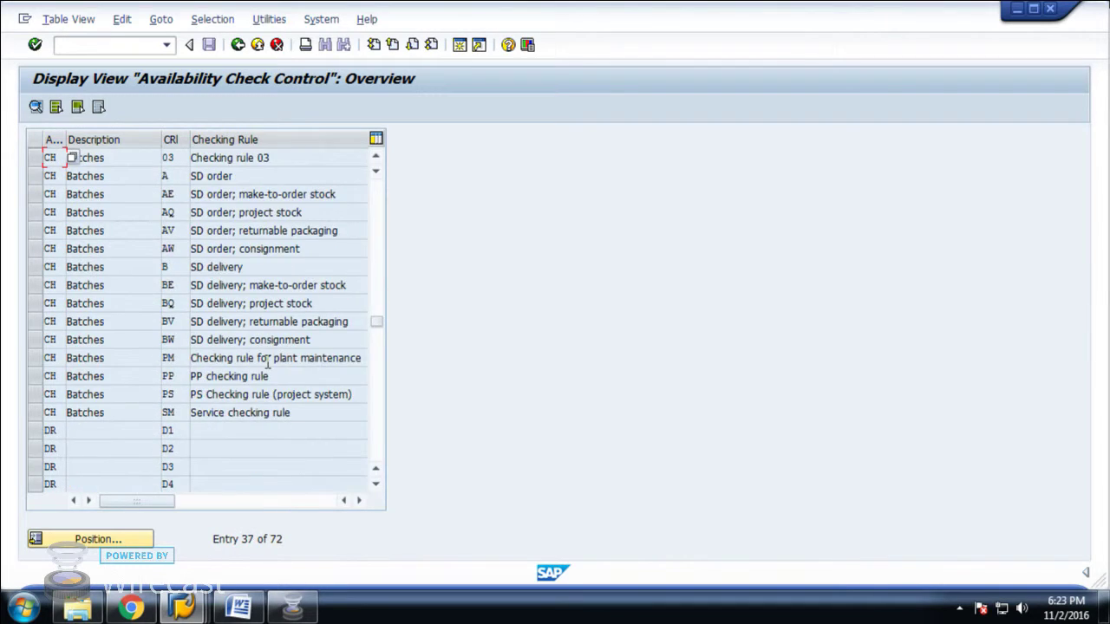
{"action": "scroll", "coordinate": [266, 362], "scroll_direction": "up", "scroll_amount": 20}
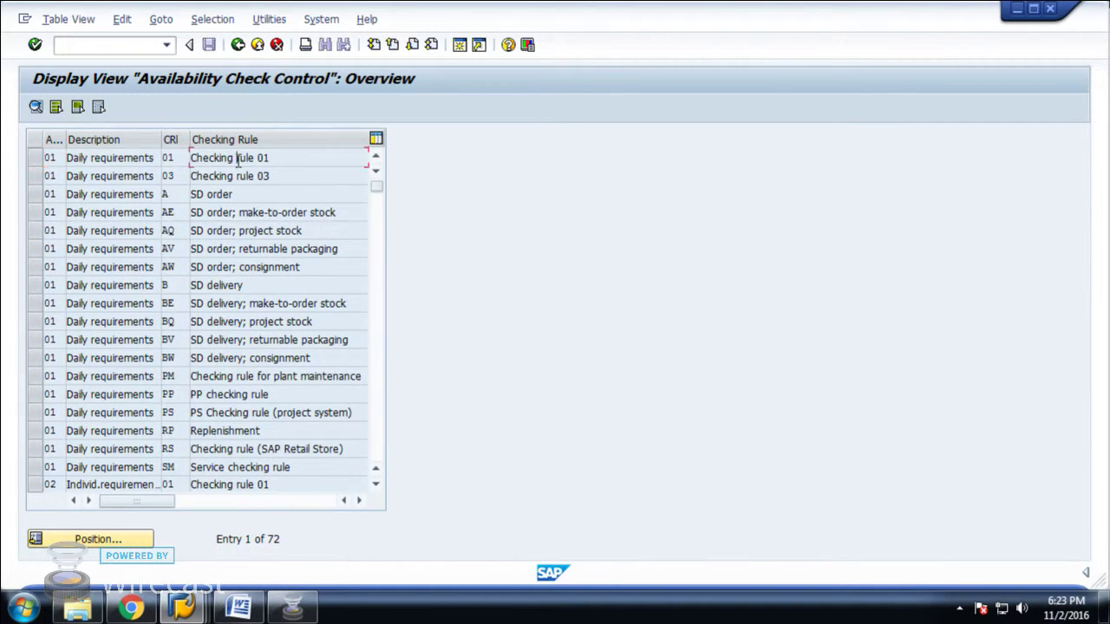
{"action": "double_click", "coordinate": [239, 157]}
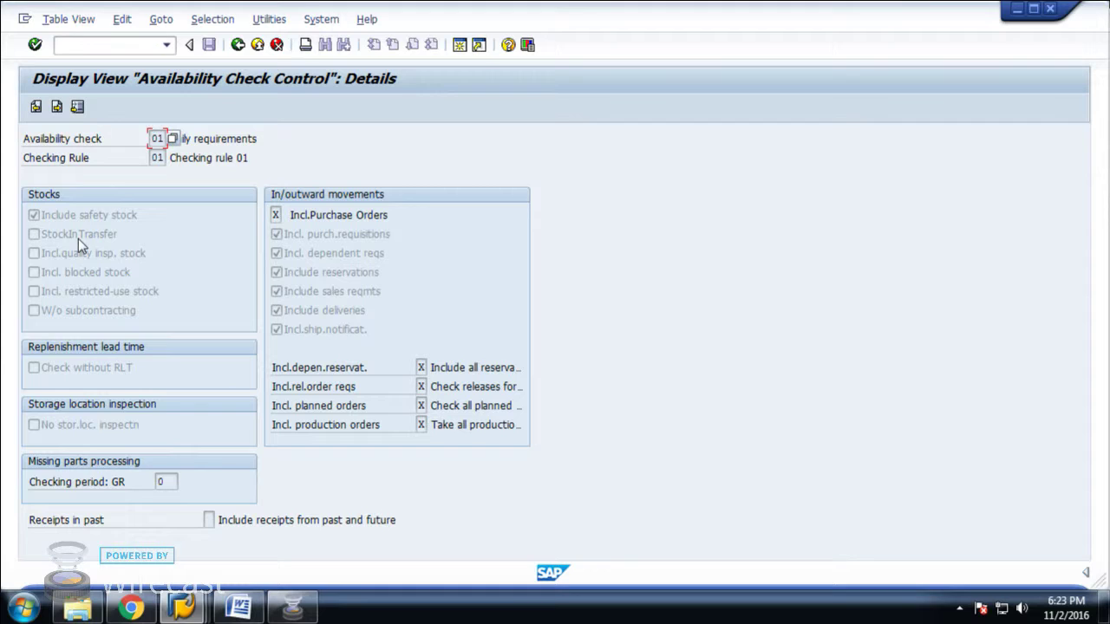
- Examine the checking rule's stock options and its settings for including purchase orders, planned orders and production orders
{"action": "left_click", "coordinate": [134, 220]}
{"action": "left_click", "coordinate": [60, 256]}
{"action": "left_click", "coordinate": [93, 275]}
{"action": "left_click", "coordinate": [364, 216]}
{"action": "left_click", "coordinate": [316, 411]}
{"action": "left_click", "coordinate": [421, 425]}
{"action": "left_click", "coordinate": [111, 45]}
- Switch to WIDGETA's stock/requirements list window and compare current stock with the customer order and independent requirement quantities
{"action": "left_click", "coordinate": [206, 610]}
{"action": "left_click", "coordinate": [336, 532]}
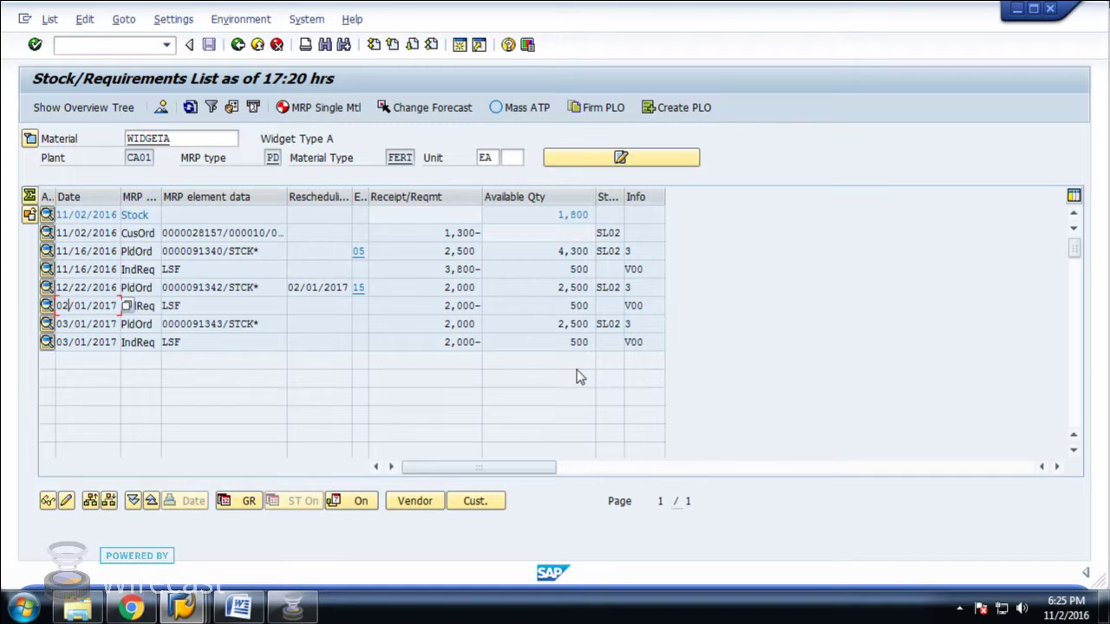
{"action": "left_click", "coordinate": [164, 215]}
{"action": "left_click_drag", "start_coordinate": [548, 215], "coordinate": [627, 210]}
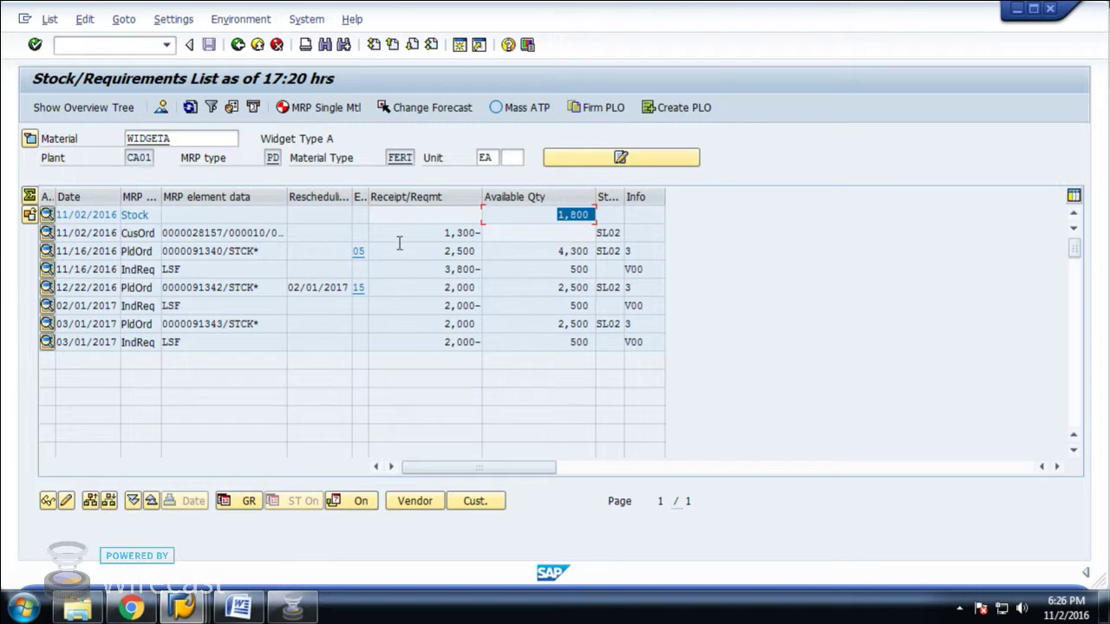
{"action": "left_click_drag", "start_coordinate": [417, 237], "coordinate": [482, 234]}
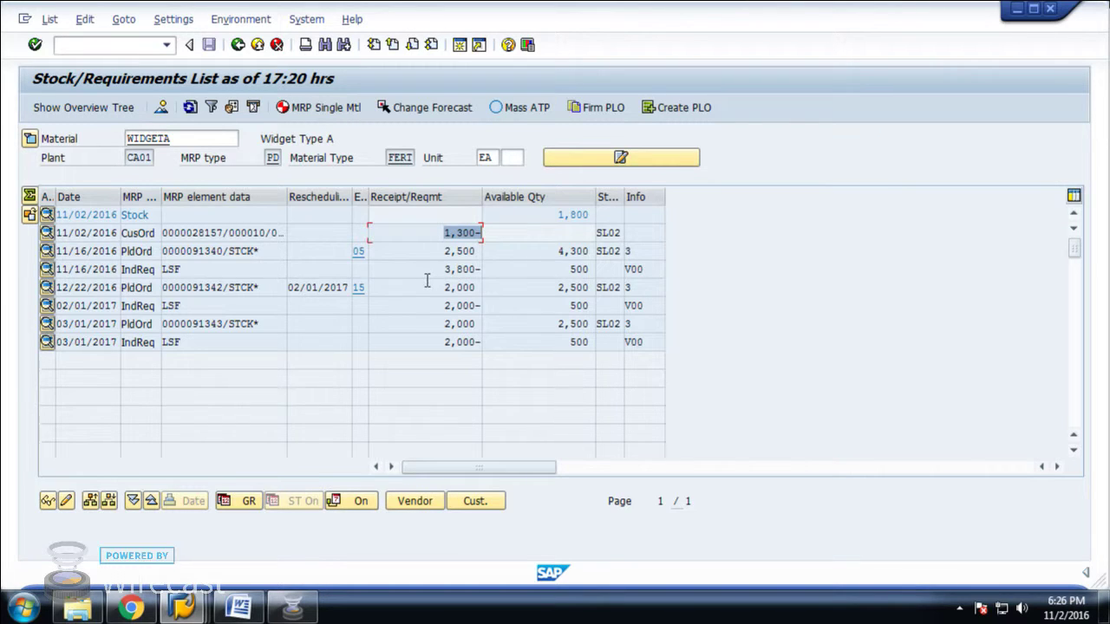
{"action": "left_click_drag", "start_coordinate": [444, 269], "coordinate": [497, 272]}
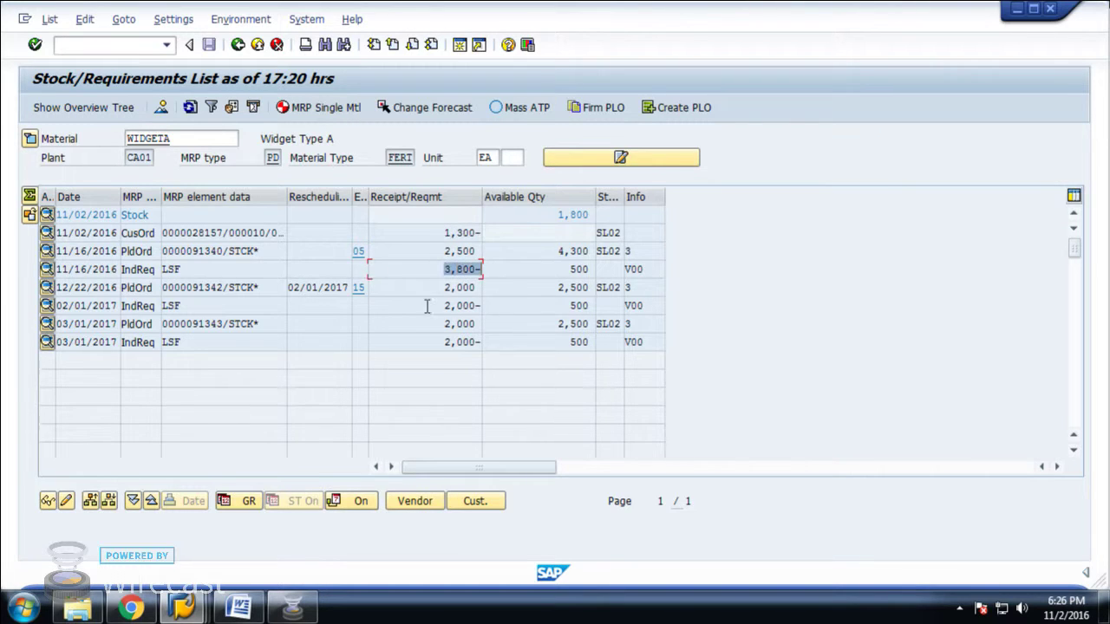
{"action": "left_click_drag", "start_coordinate": [429, 305], "coordinate": [497, 314]}
{"action": "left_click_drag", "start_coordinate": [440, 347], "coordinate": [491, 348]}
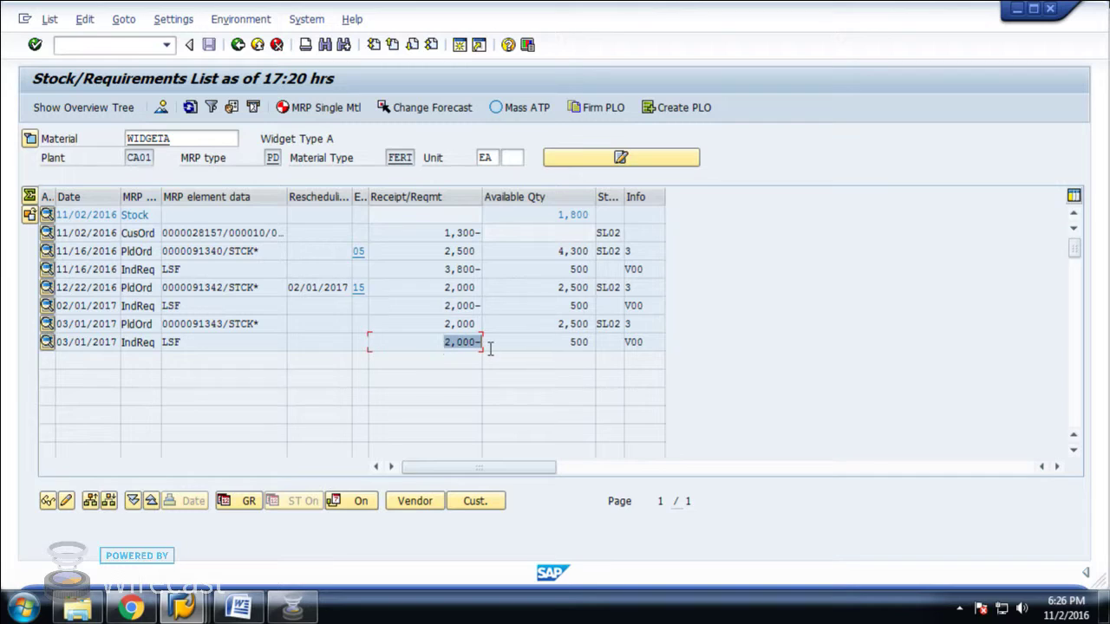
- Review the independent requirement quantities again and compare them with the 12/22/2016 and 03/01/2017 planned order quantities
{"action": "left_click", "coordinate": [458, 271]}
{"action": "double_click", "coordinate": [445, 271]}
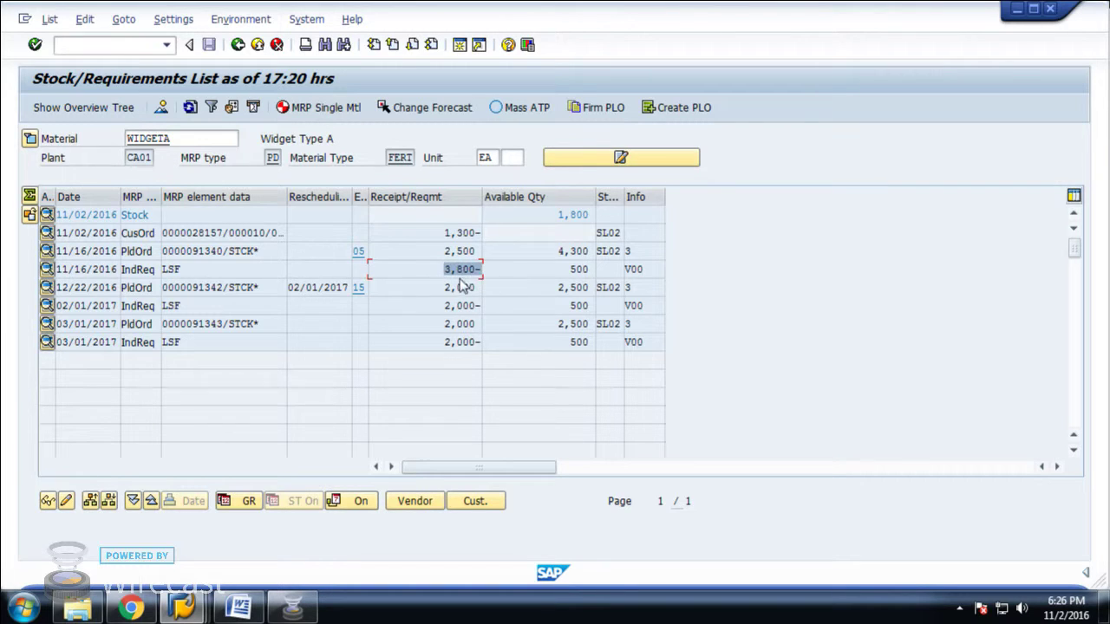
{"action": "double_click", "coordinate": [446, 308]}
{"action": "double_click", "coordinate": [469, 342]}
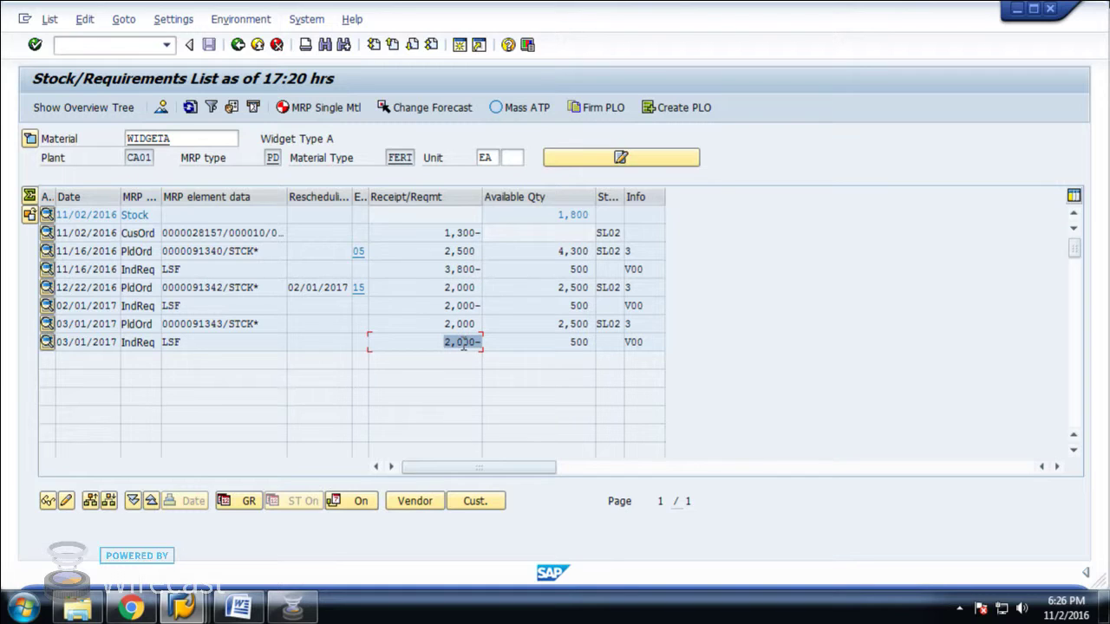
{"action": "left_click", "coordinate": [461, 342]}
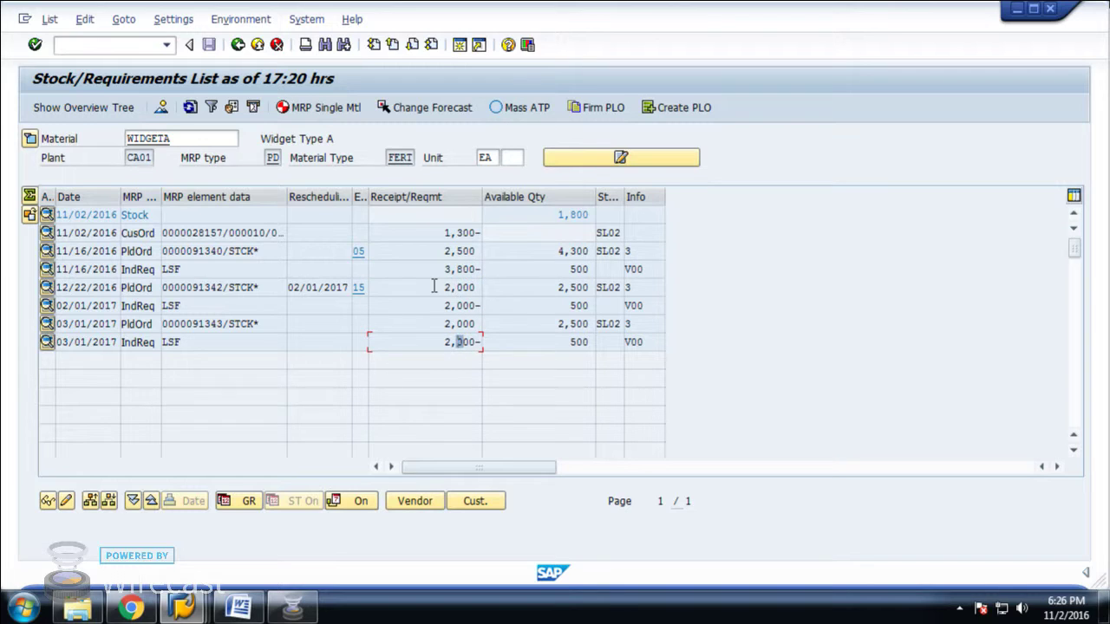
{"action": "left_click_drag", "start_coordinate": [435, 287], "coordinate": [490, 285]}
{"action": "left_click_drag", "start_coordinate": [444, 325], "coordinate": [497, 323]}
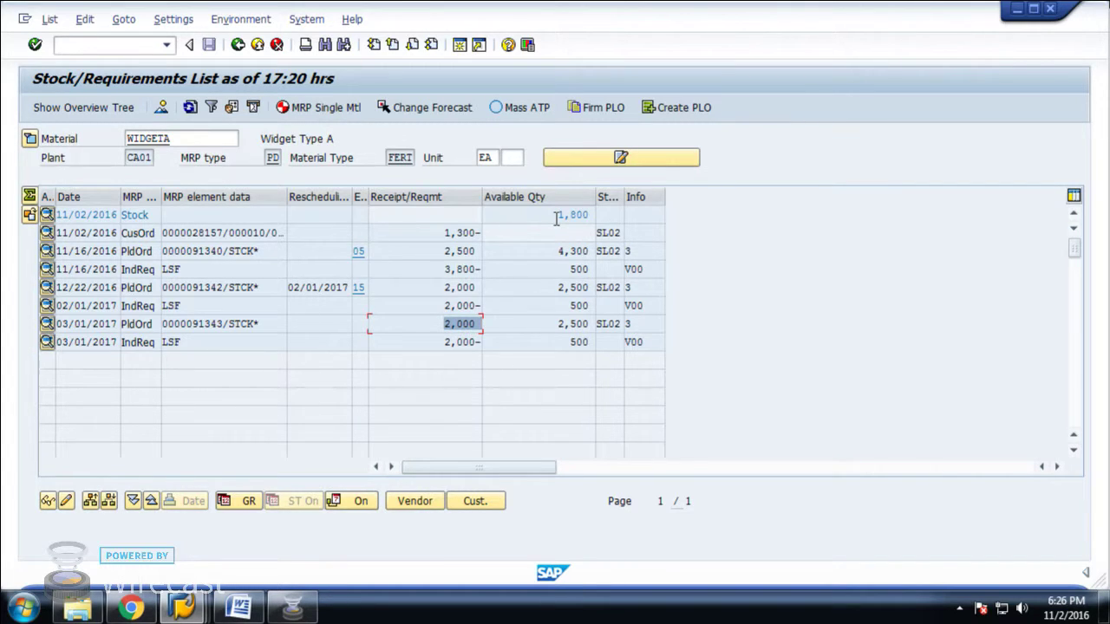
- Display work center FLINE1 in plant CA01 with transaction CR03 and open the header of its machine capacity category 001
{"action": "left_click", "coordinate": [124, 49]}
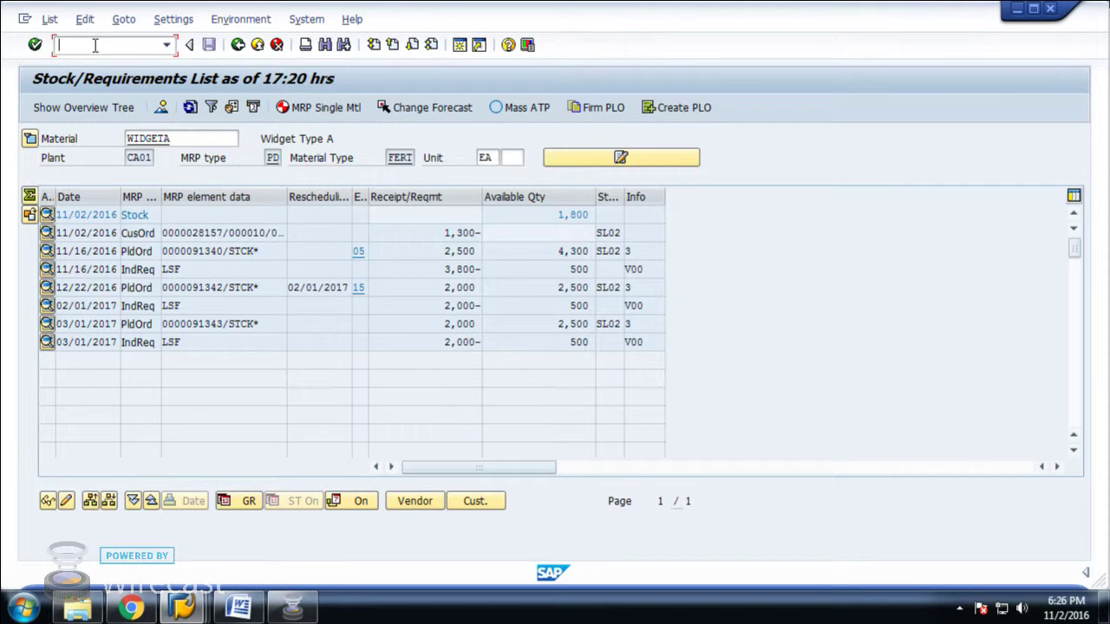
{"action": "type", "text": "cr0"}
{"action": "left_click", "coordinate": [96, 45]}
{"action": "type", "text": "/ncr03"}
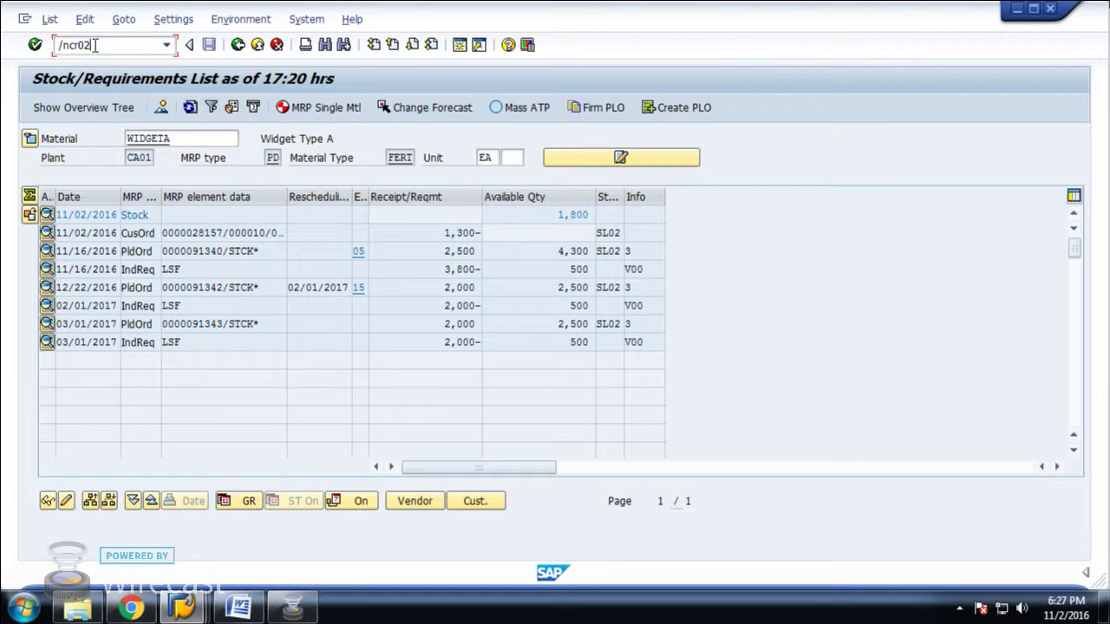
{"action": "key", "text": "Return"}
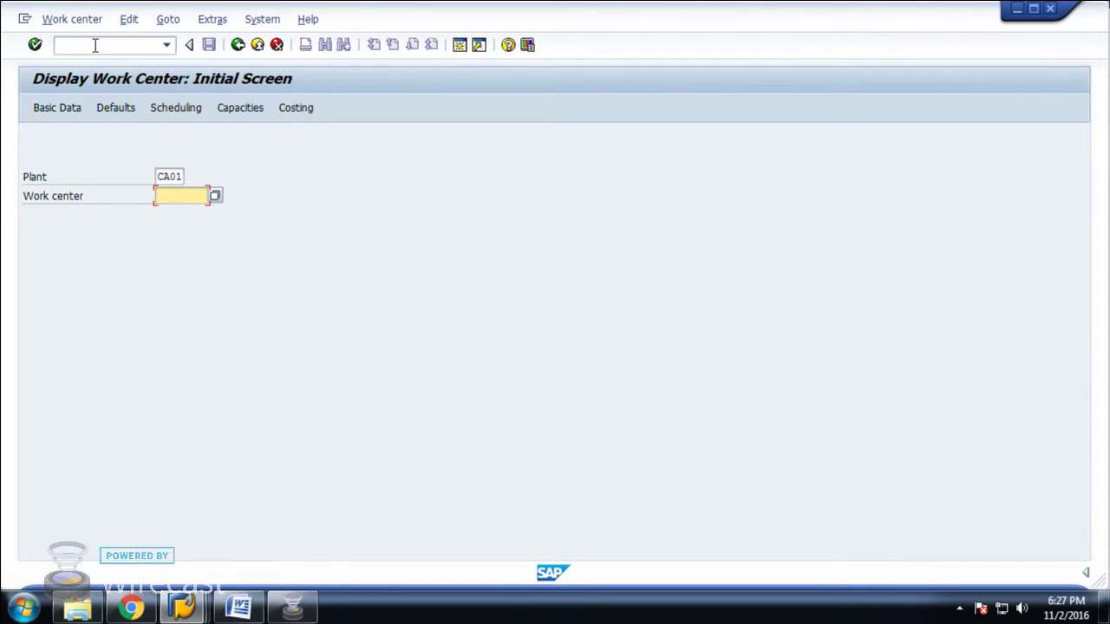
{"action": "type", "text": "FLINE1"}
{"action": "key", "text": "Return"}
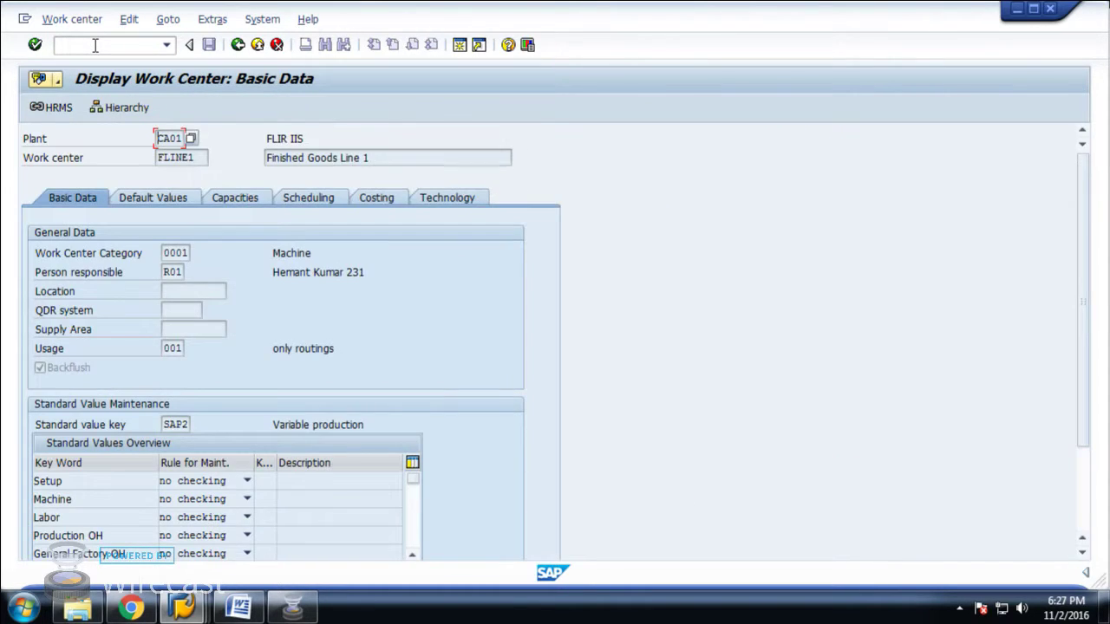
{"action": "left_click", "coordinate": [227, 198]}
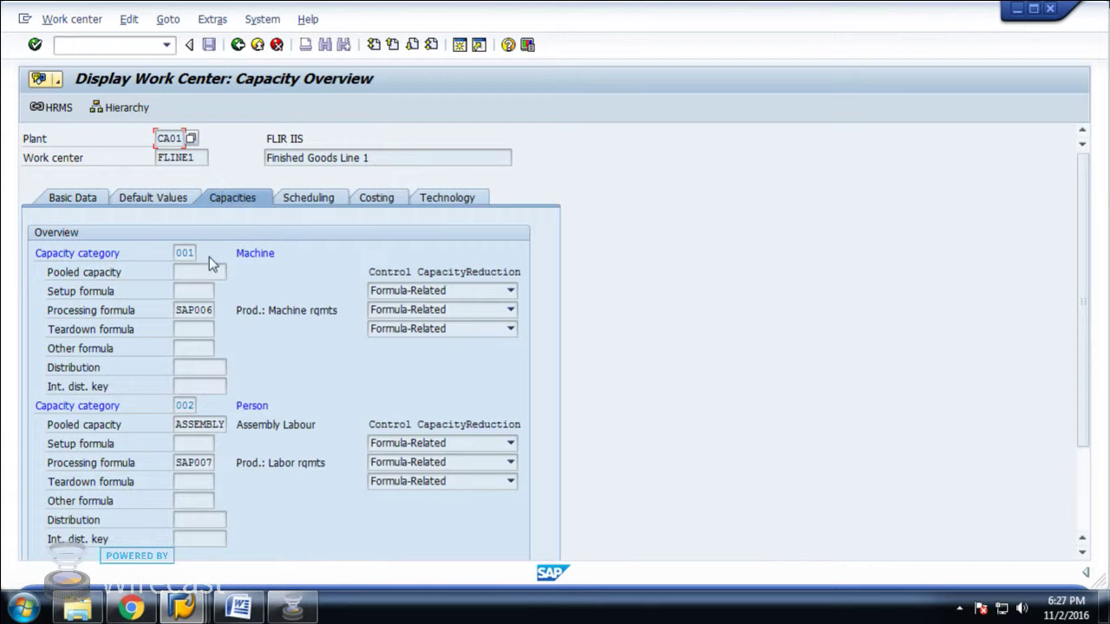
{"action": "double_click", "coordinate": [189, 255]}
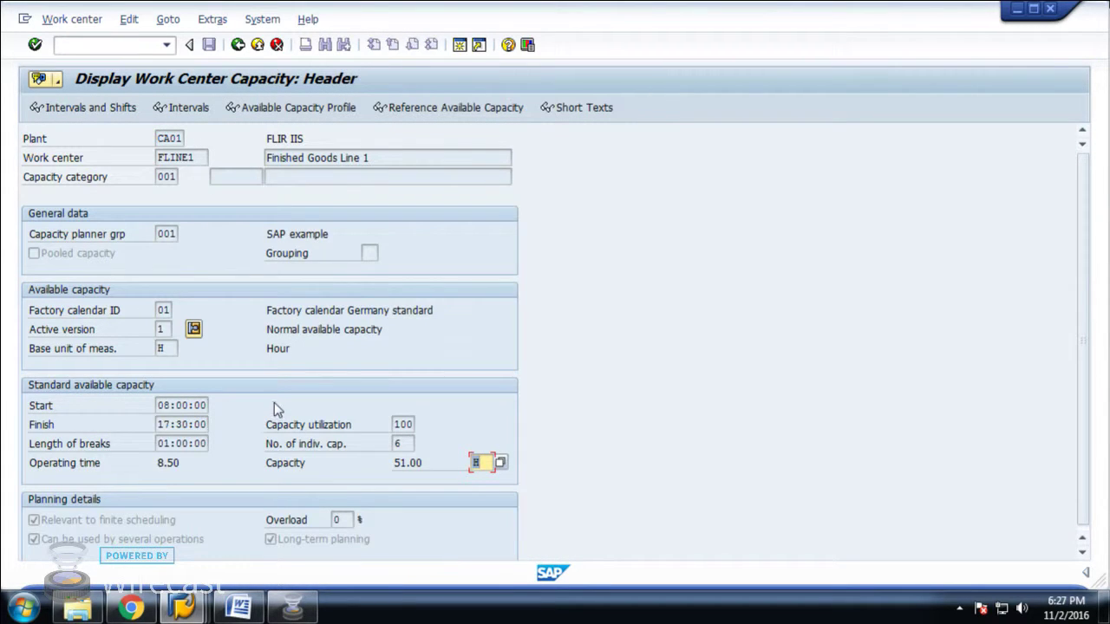
- Examine the machine capacity's start and finish times, length of breaks and operating time
{"action": "left_click_drag", "start_coordinate": [159, 405], "coordinate": [228, 422]}
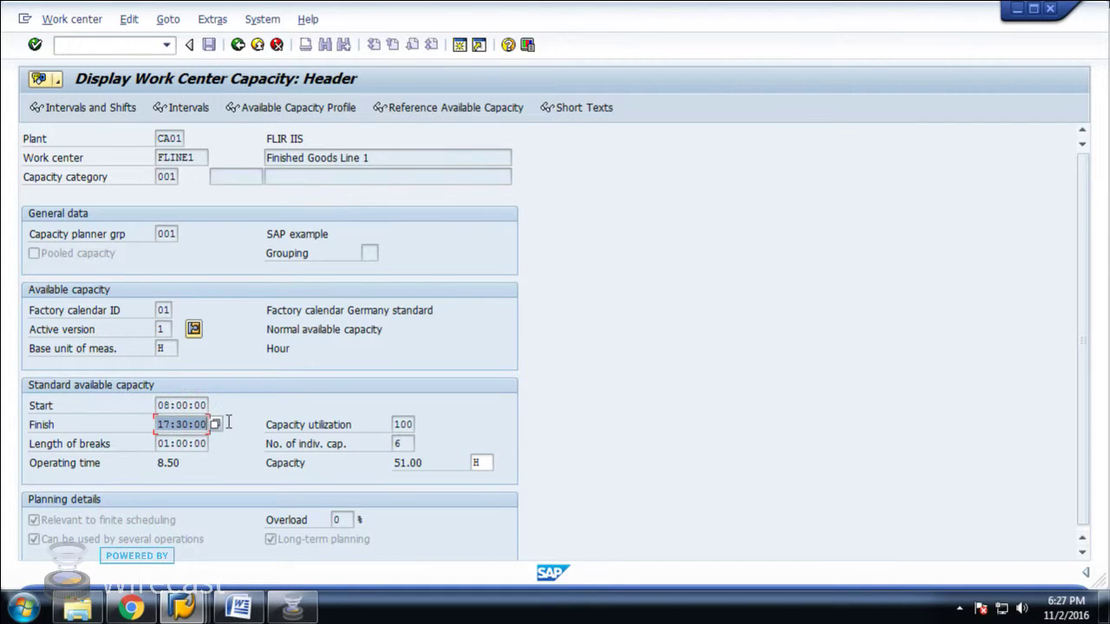
{"action": "left_click_drag", "start_coordinate": [161, 444], "coordinate": [236, 451]}
{"action": "left_click", "coordinate": [191, 449]}
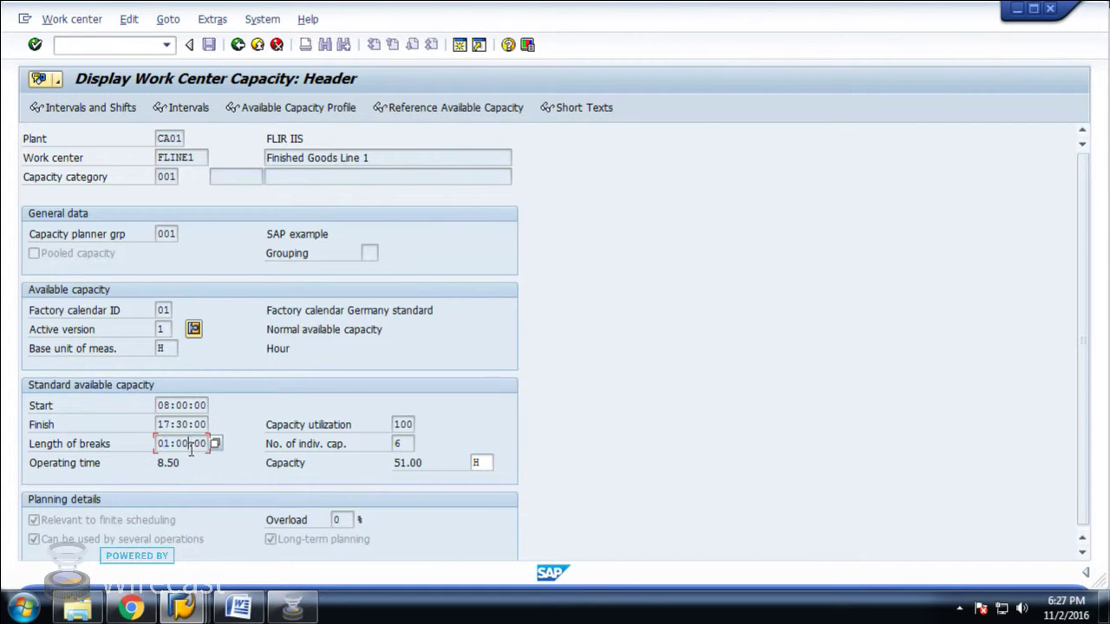
{"action": "left_click", "coordinate": [159, 463]}
{"action": "left_click_drag", "start_coordinate": [159, 463], "coordinate": [184, 463]}
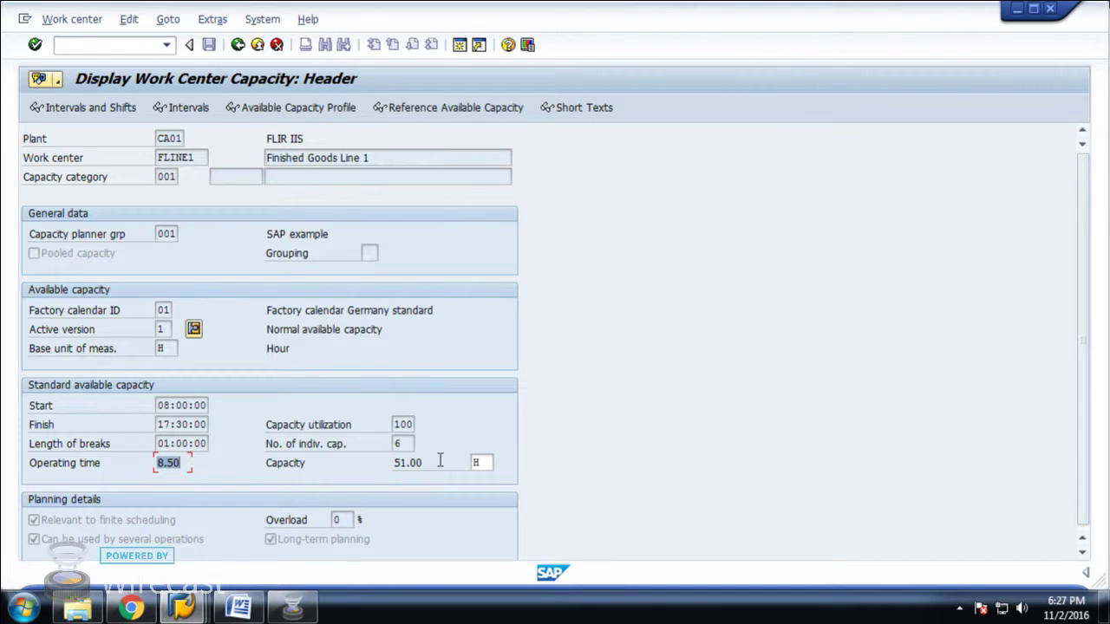
- Check the number of individual capacities and the available capacity hours in relation to the shift times
{"action": "left_click", "coordinate": [408, 444]}
{"action": "left_click", "coordinate": [197, 424]}
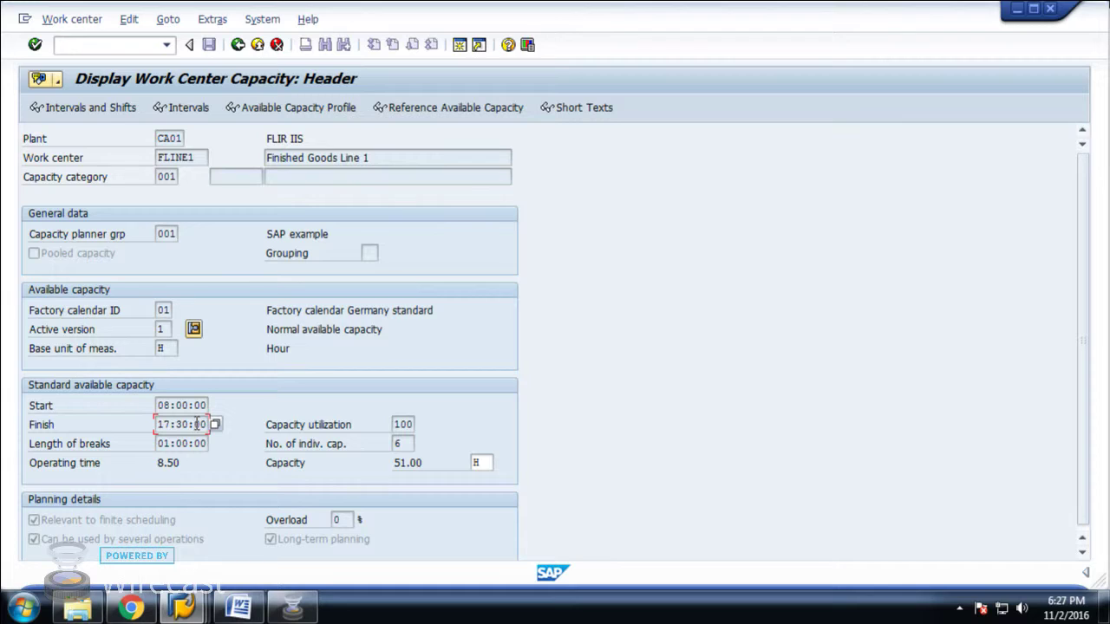
{"action": "left_click", "coordinate": [295, 467]}
{"action": "left_click_drag", "start_coordinate": [431, 464], "coordinate": [385, 467]}
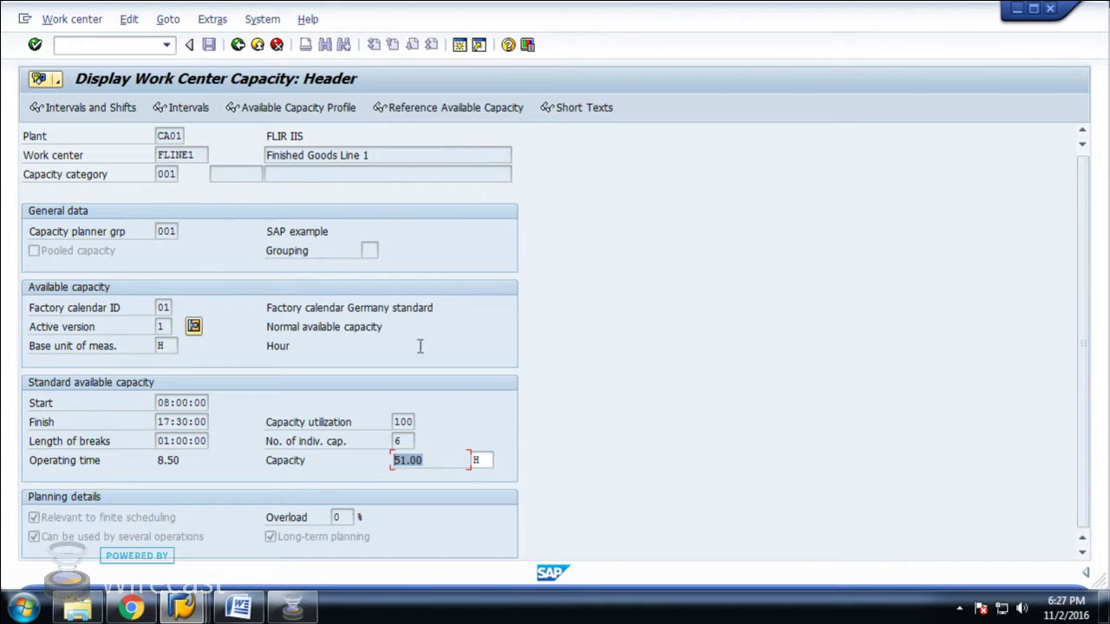
{"action": "left_click_drag", "start_coordinate": [425, 459], "coordinate": [395, 460]}
{"action": "left_click", "coordinate": [435, 460]}
- Display the operation overview of the routing for WIDGETA in plant CA01 with transaction CA03
{"action": "type", "text": "/nca0"}
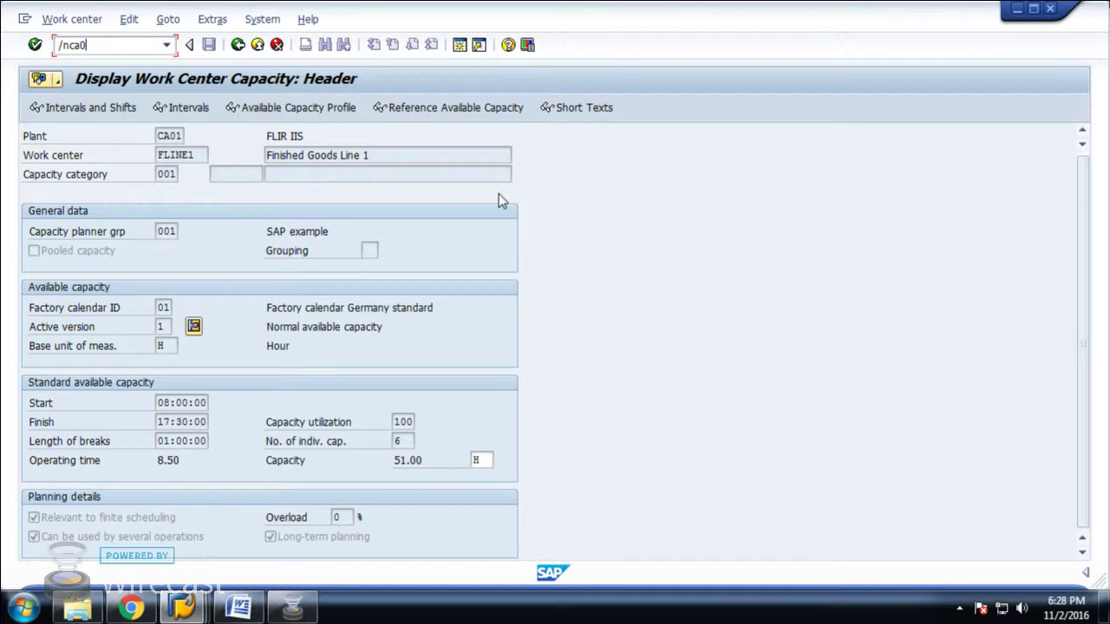
{"action": "type", "text": "3"}
{"action": "key", "text": "Return"}
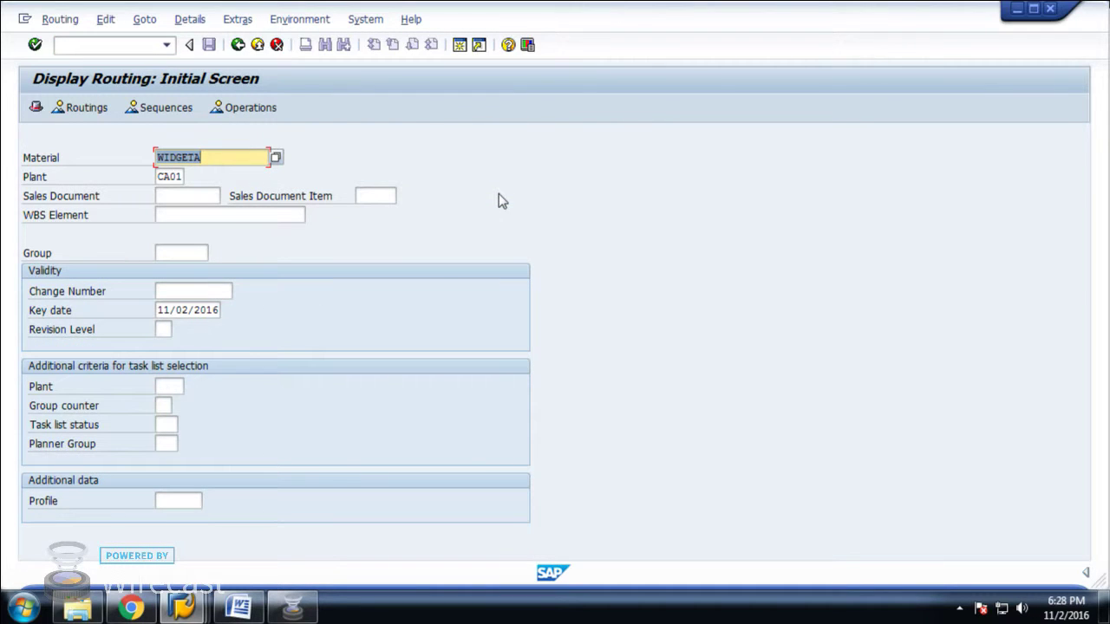
{"action": "key", "text": "Return"}
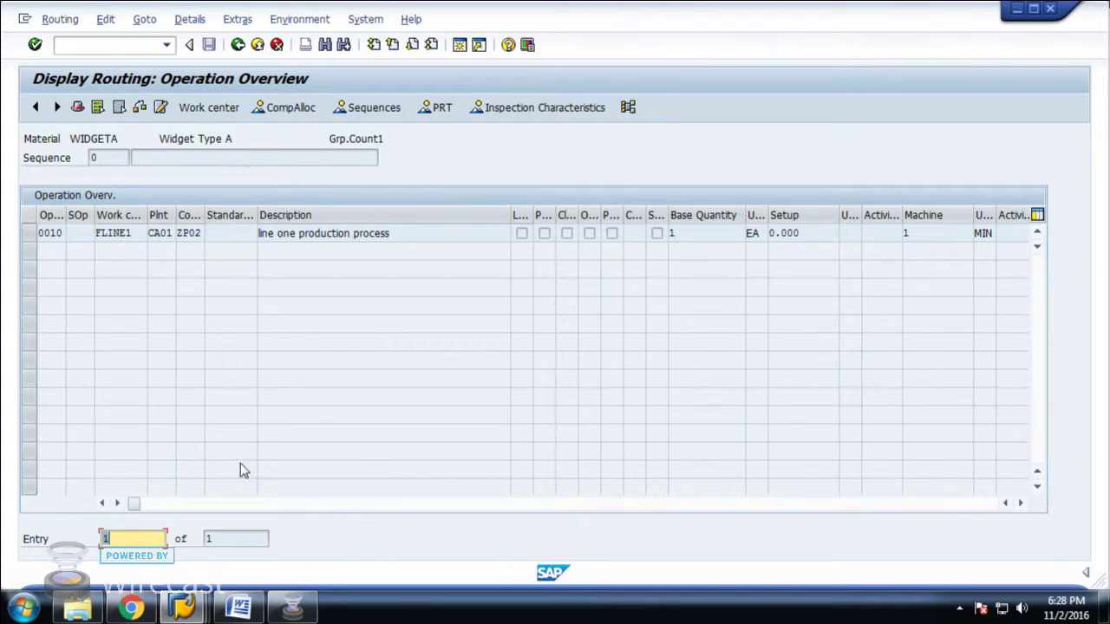
- Examine the base quantity and the machine and labor standard times of routing operation 0010
{"action": "left_click_drag", "start_coordinate": [134, 503], "coordinate": [214, 504]}
{"action": "left_click", "coordinate": [662, 233]}
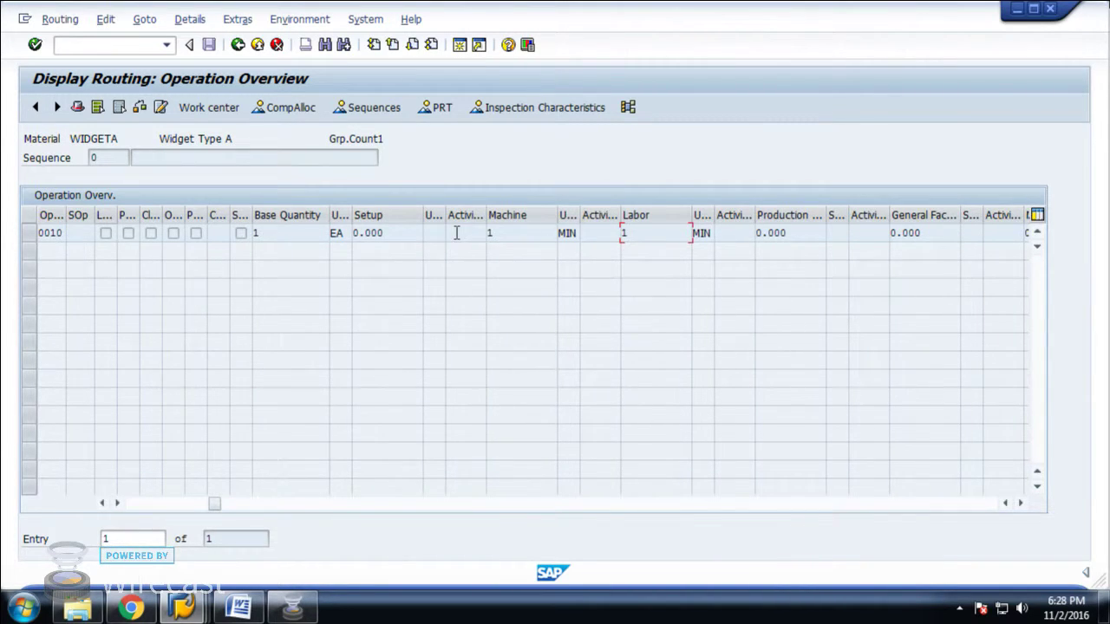
{"action": "left_click", "coordinate": [496, 233]}
{"action": "left_click", "coordinate": [249, 236]}
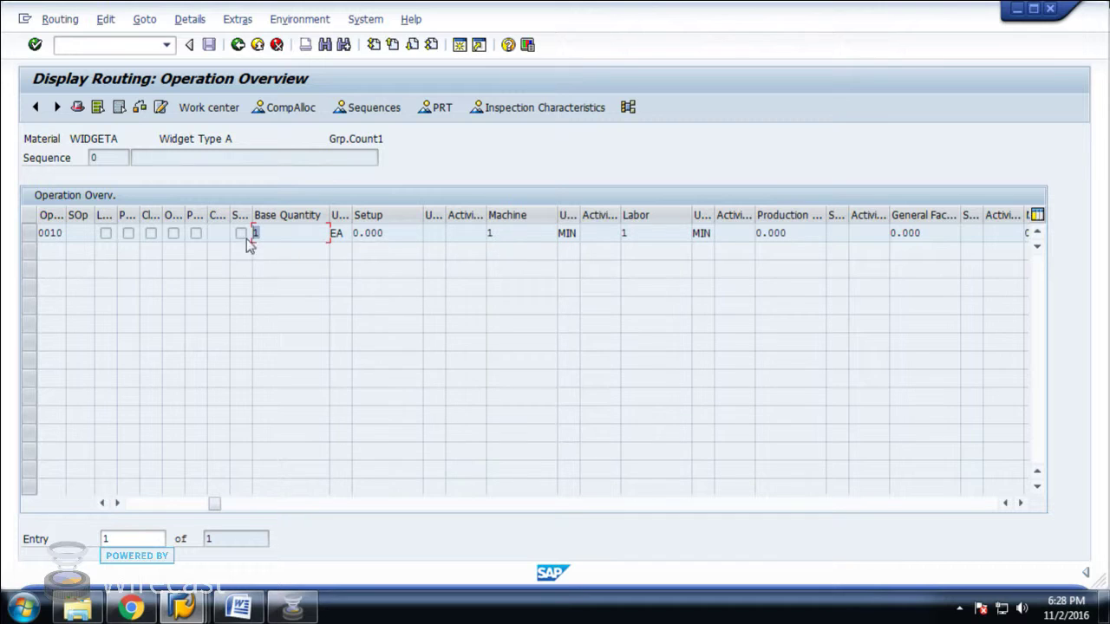
{"action": "left_click", "coordinate": [536, 234]}
{"action": "left_click", "coordinate": [491, 232]}
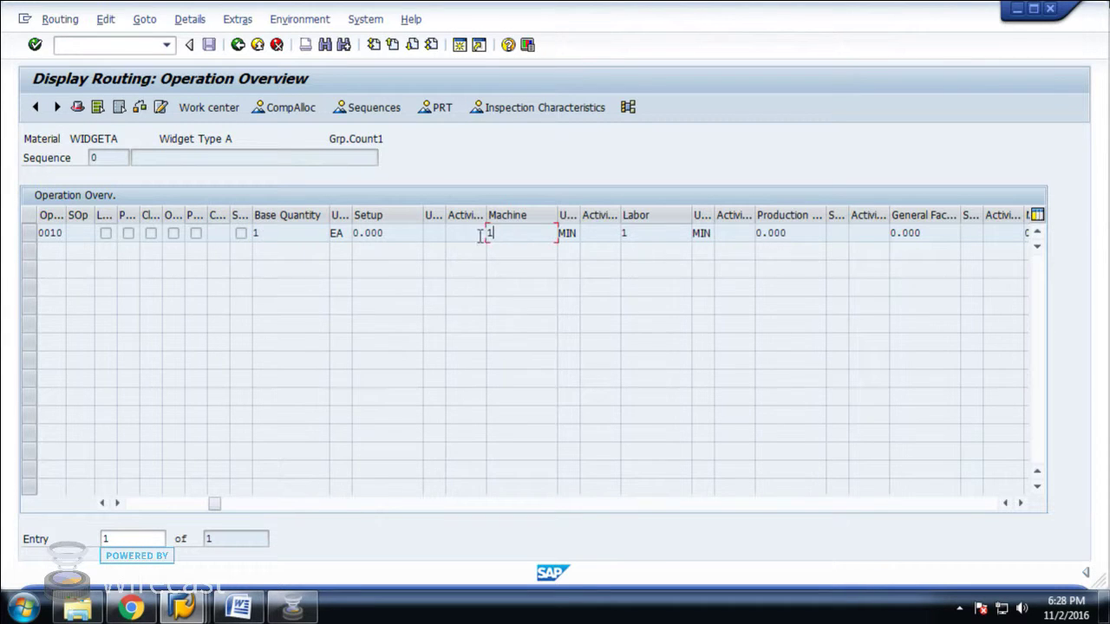
{"action": "left_click", "coordinate": [277, 231]}
{"action": "left_click", "coordinate": [507, 233]}
{"action": "left_click", "coordinate": [641, 233]}
- Minimize the routing window and open WIDGETA's stock/requirements list in the availability check session with transaction MD04
{"action": "left_click", "coordinate": [1018, 11]}
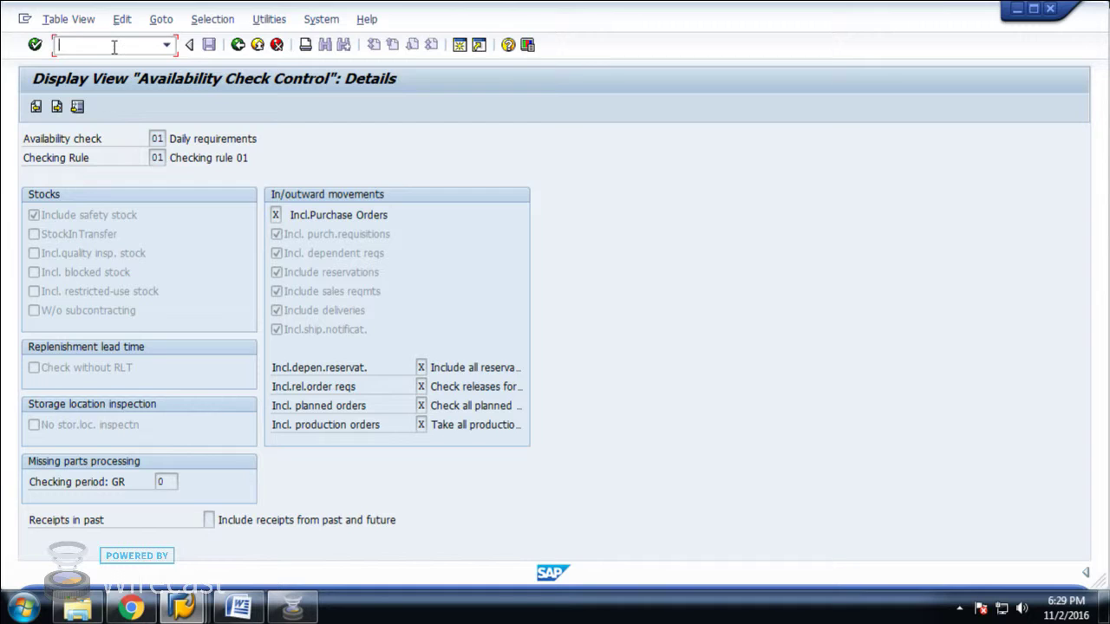
{"action": "type", "text": "nmd04"}
{"action": "key", "text": "Return"}
{"action": "key", "text": "Return"}
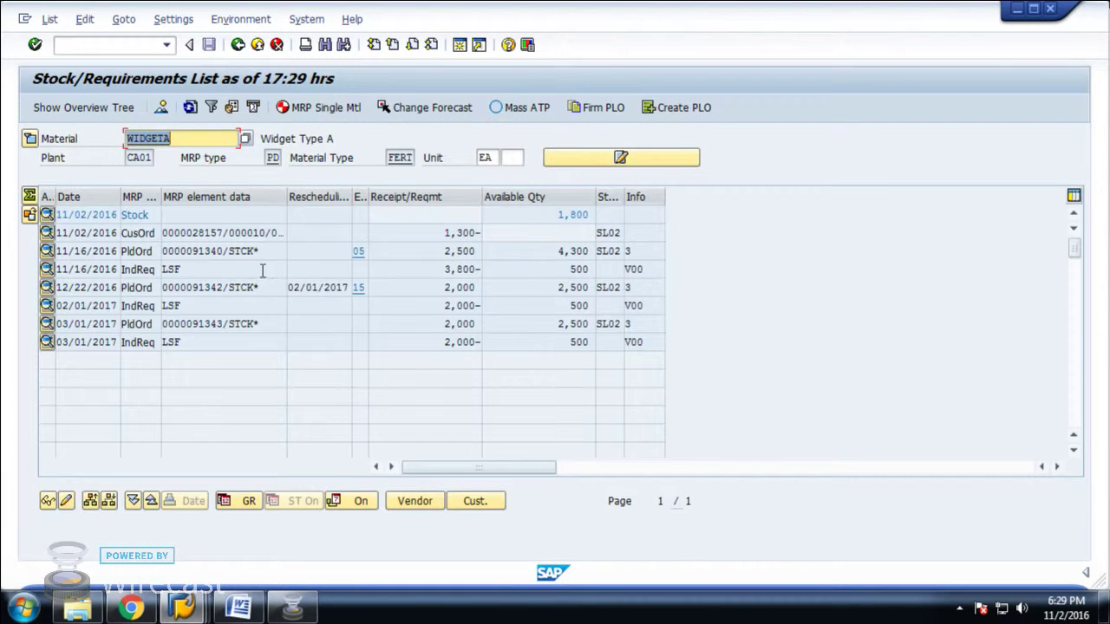
- Open the 12/22/2016 planned order for change, acknowledging the information message, and display its detailed scheduling
{"action": "double_click", "coordinate": [230, 294]}
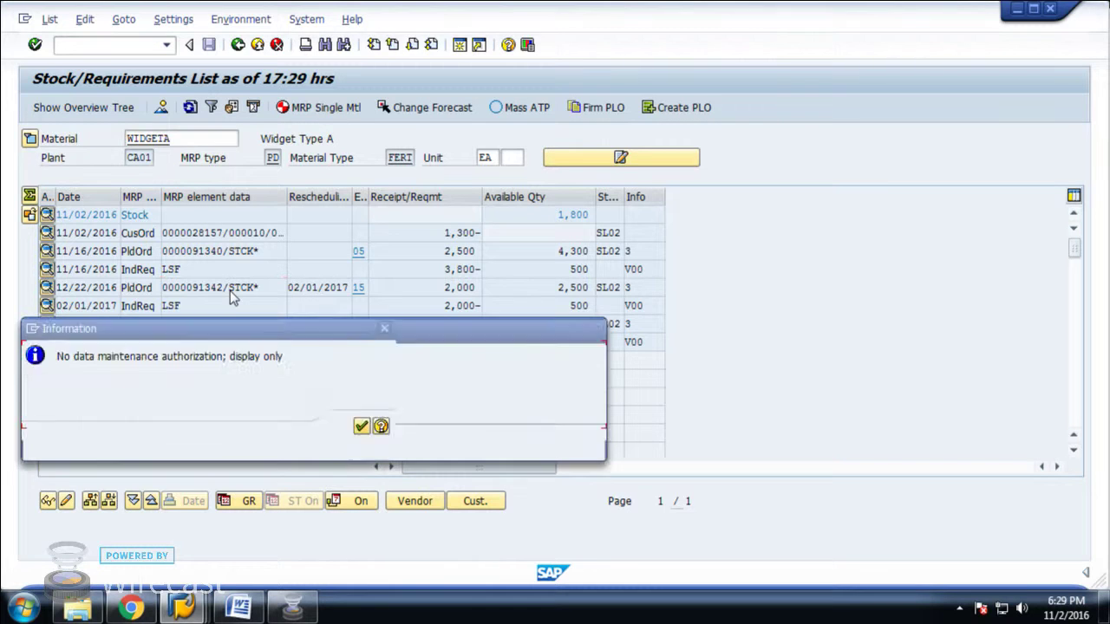
{"action": "key", "text": "Return"}
{"action": "left_click", "coordinate": [94, 444]}
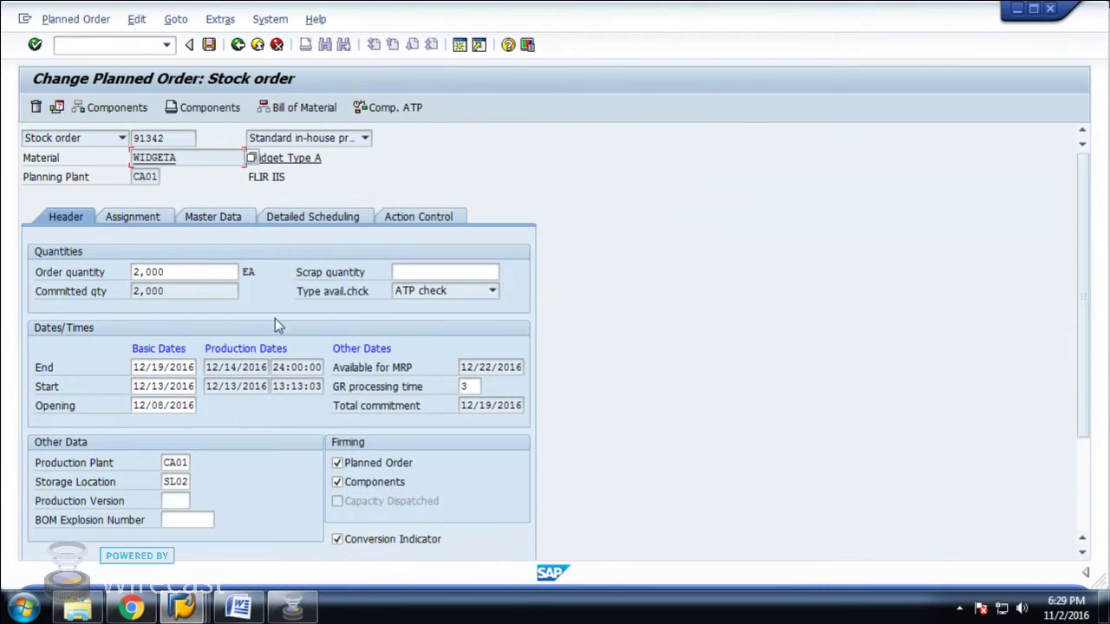
{"action": "left_click", "coordinate": [347, 223]}
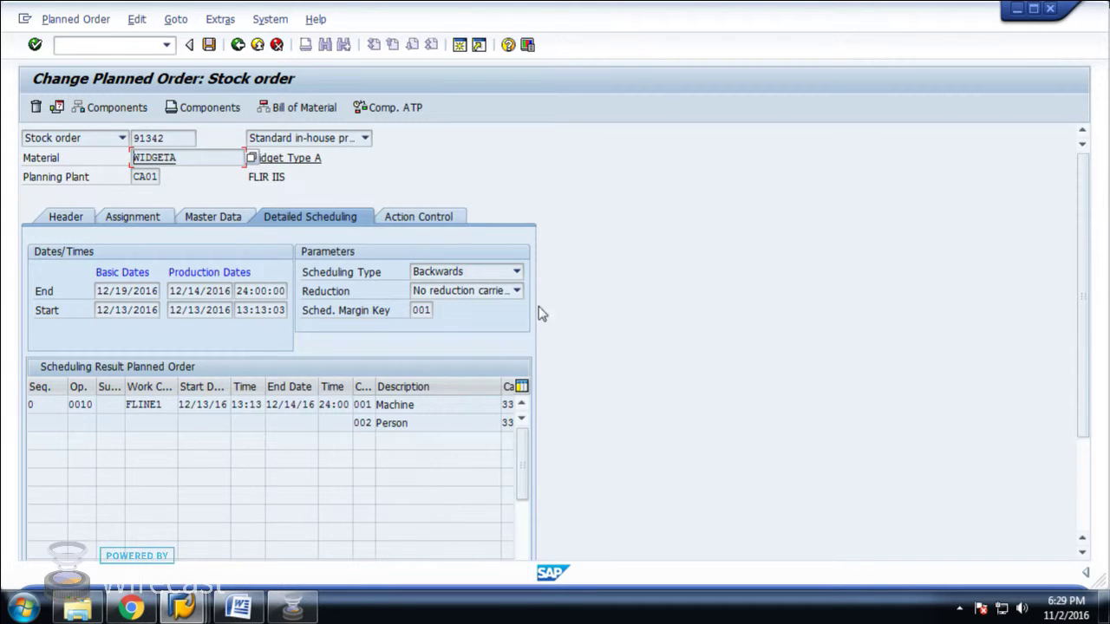
- Examine the planned order's machine and person capacity requirements in its scheduling results for operation 0010
{"action": "left_click_drag", "start_coordinate": [1086, 269], "coordinate": [1082, 348]}
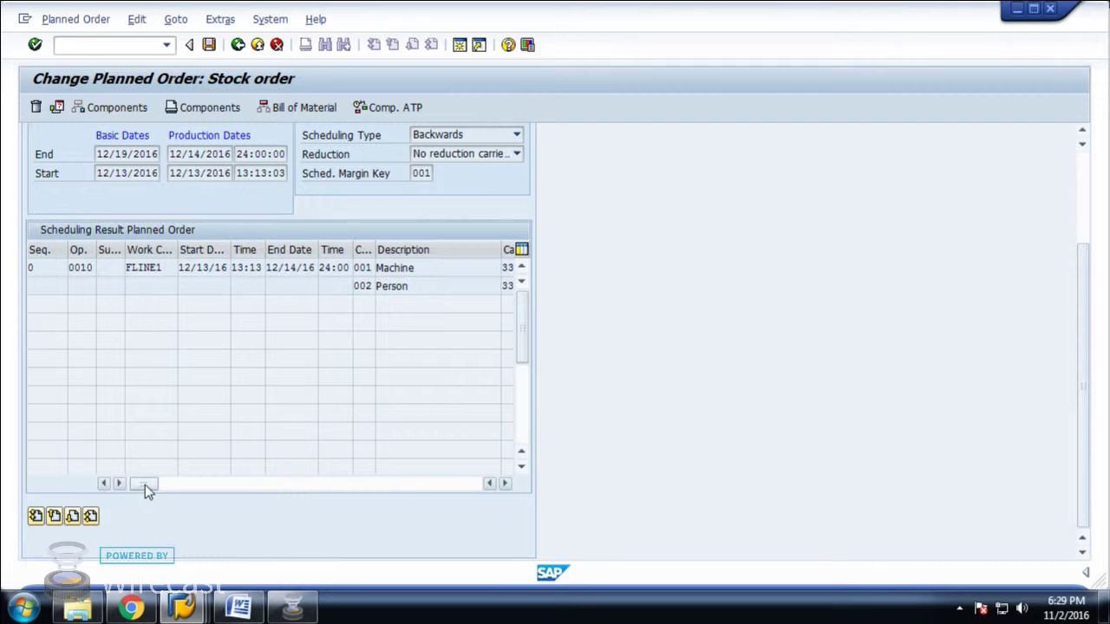
{"action": "left_click_drag", "start_coordinate": [145, 485], "coordinate": [231, 485]}
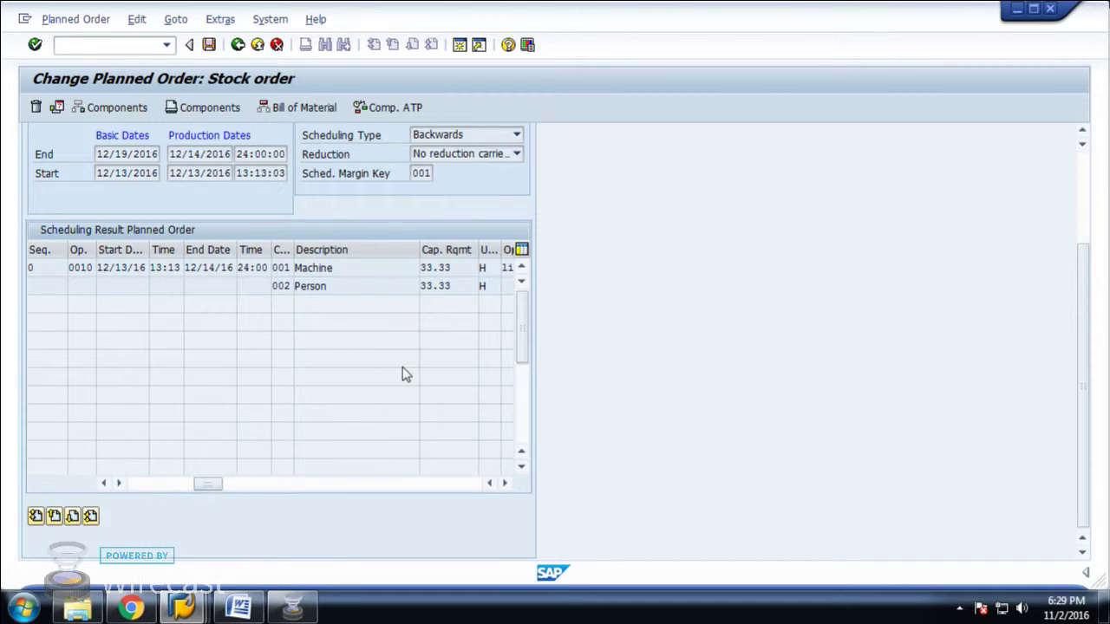
{"action": "double_click", "coordinate": [469, 267]}
{"action": "double_click", "coordinate": [468, 286]}
{"action": "double_click", "coordinate": [458, 267]}
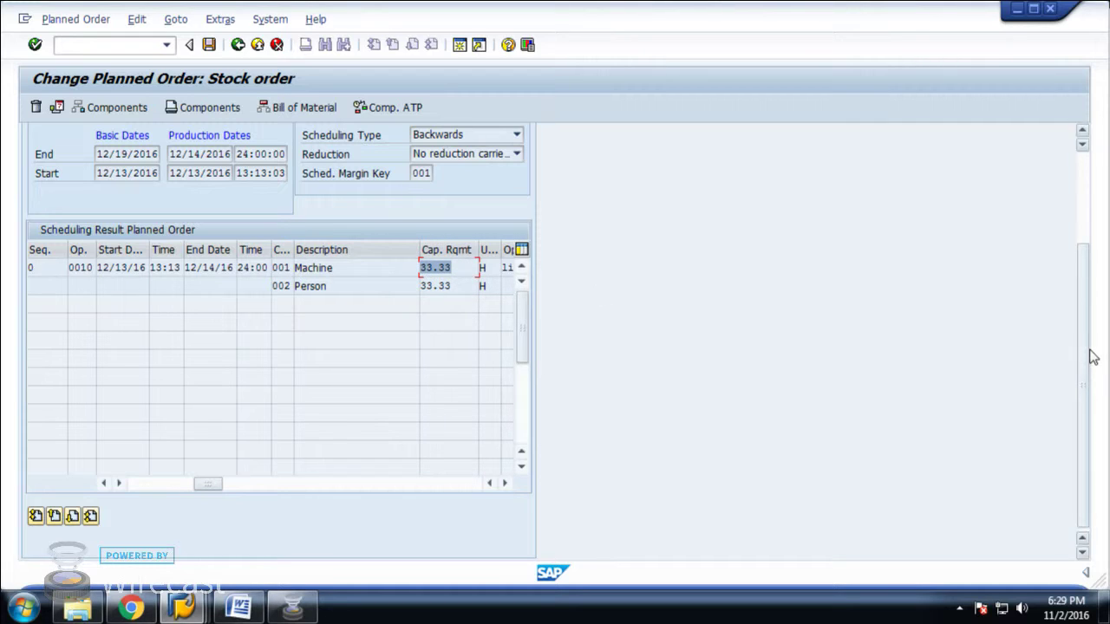
{"action": "scroll", "coordinate": [1072, 396], "scroll_direction": "up", "scroll_amount": 3}
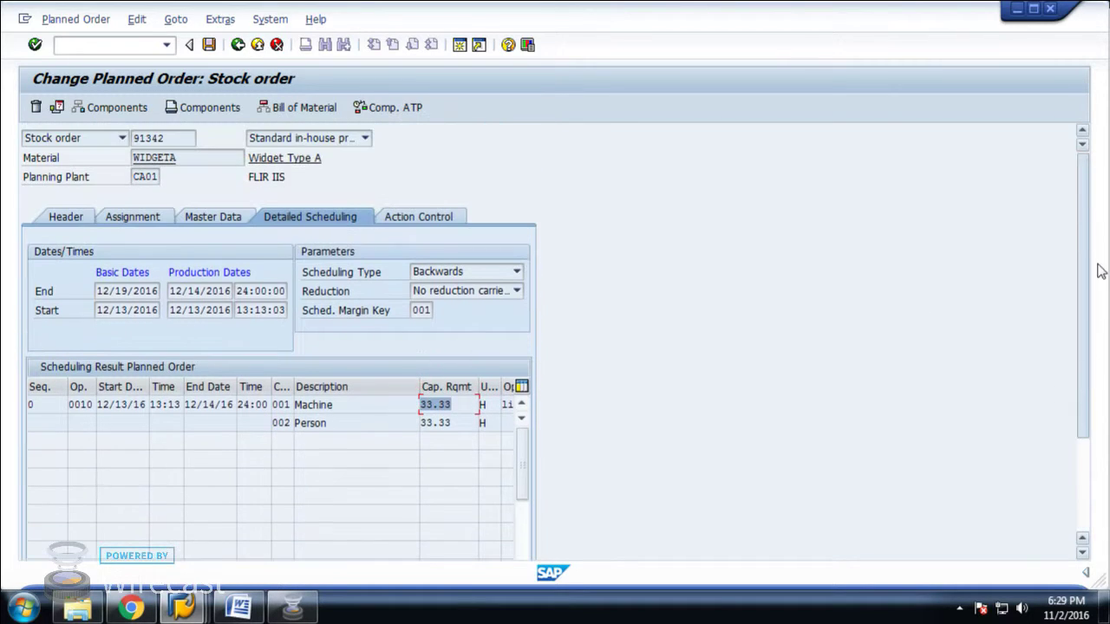
{"action": "left_click", "coordinate": [440, 405]}
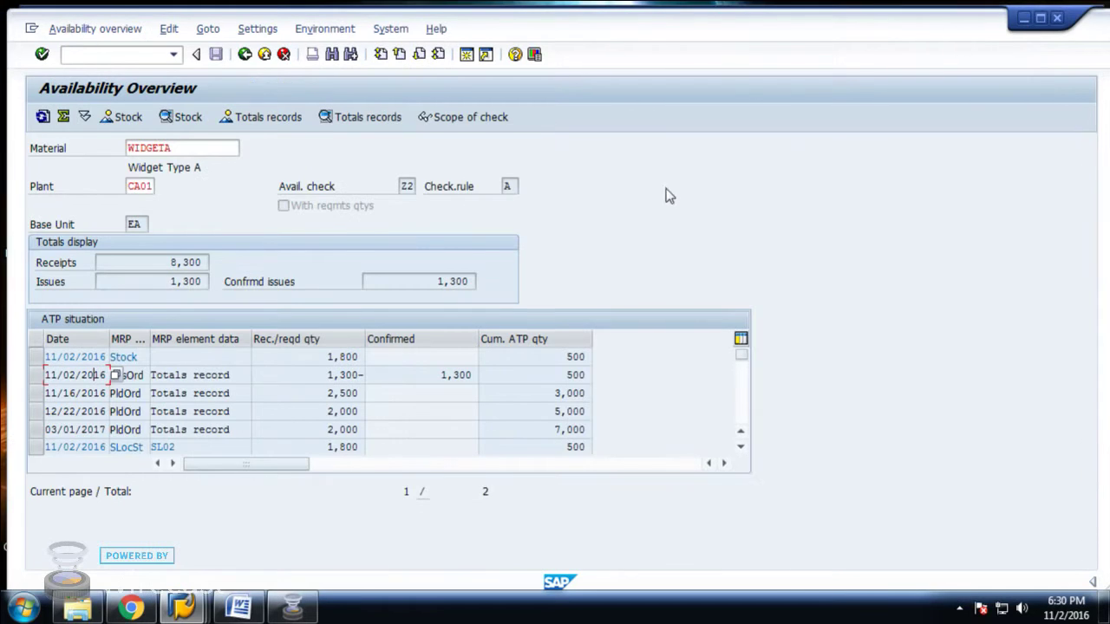
- Switch to Chrome, open the live stream address copied from the last chat message, and mute the stream's video
{"action": "left_click", "coordinate": [138, 609]}
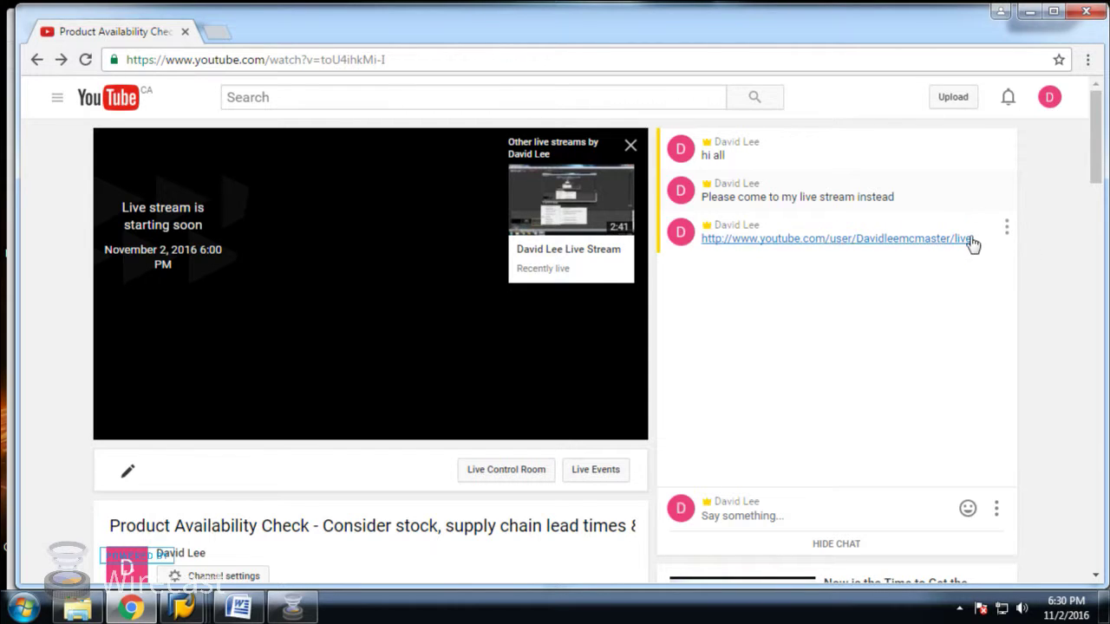
{"action": "left_click_drag", "start_coordinate": [978, 246], "coordinate": [702, 249]}
{"action": "key", "text": "ctrl+c"}
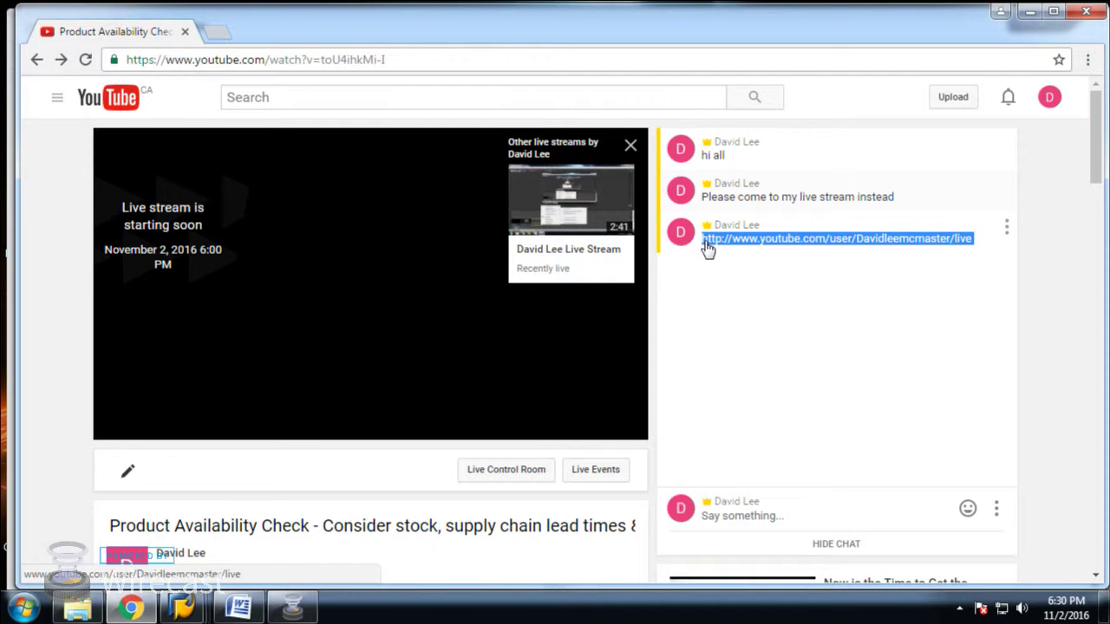
{"action": "left_click", "coordinate": [248, 60]}
{"action": "key", "text": "ctrl+v"}
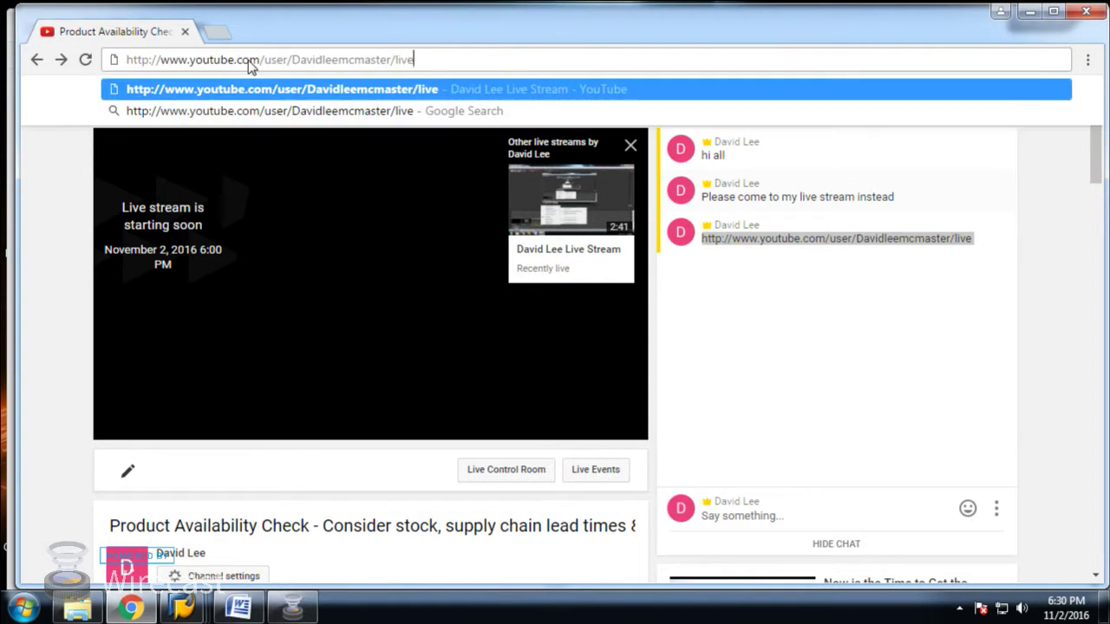
{"action": "key", "text": "Return"}
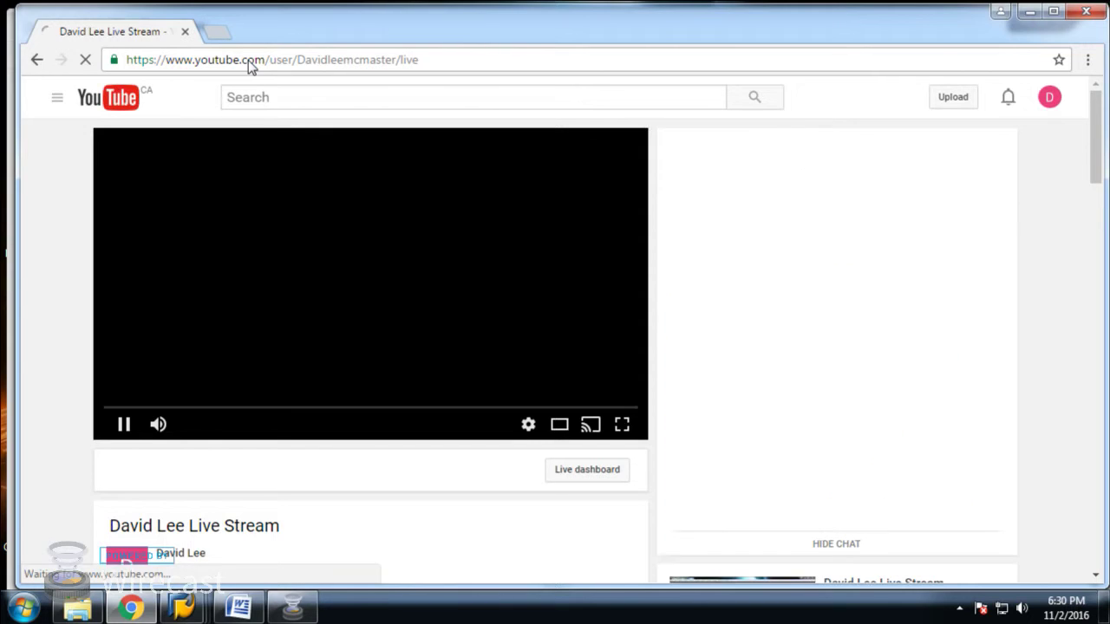
{"action": "left_click", "coordinate": [157, 429]}
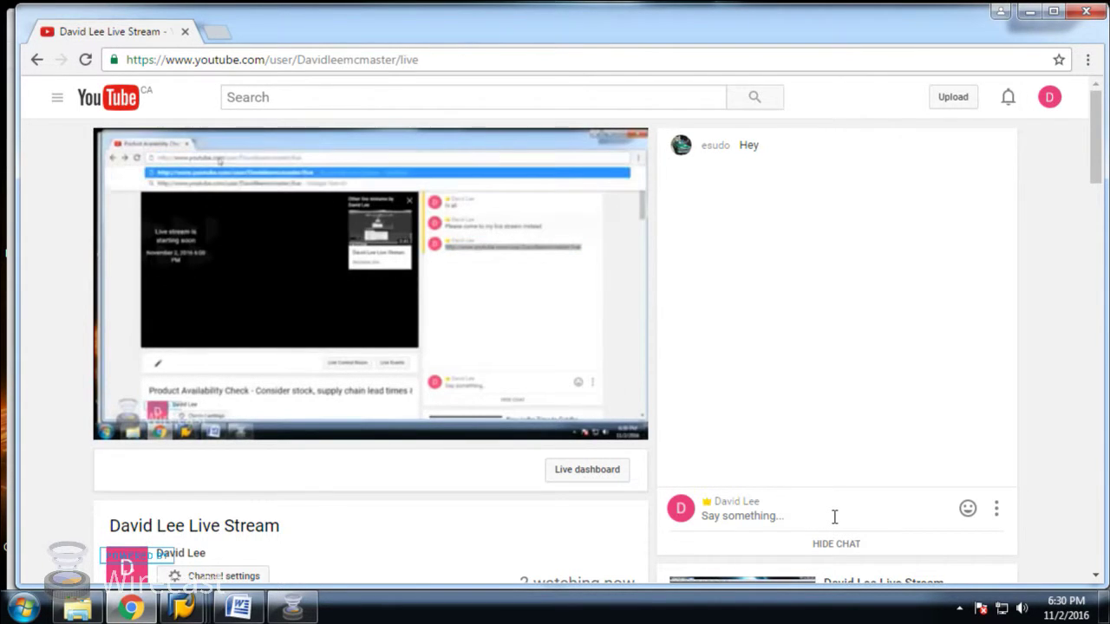
- Post the messages "do you guys have any questions?" and "Hi" in the live stream chat
{"action": "type", "text": "do you gyu"}
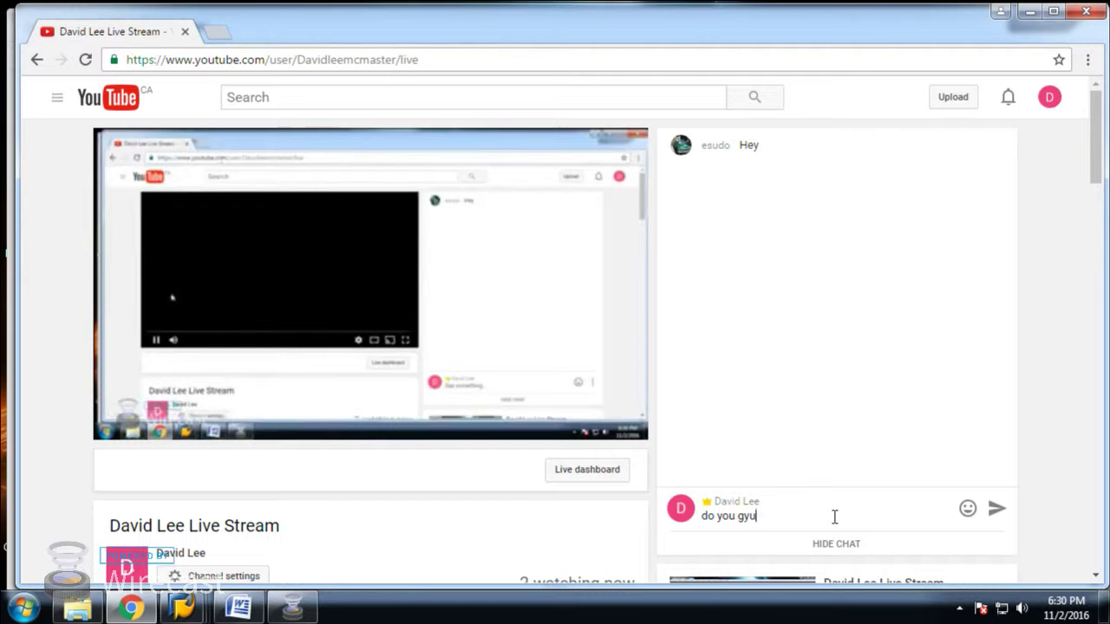
{"action": "key", "text": "BackSpace"}
{"action": "type", "text": "uys have any questions?"}
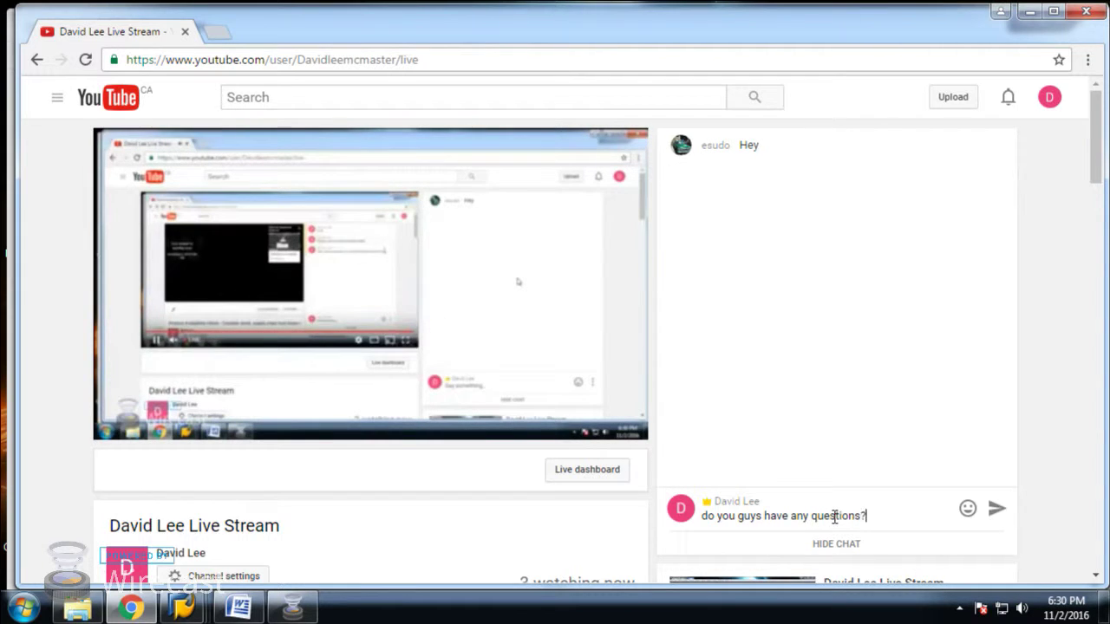
{"action": "key", "text": "Return"}
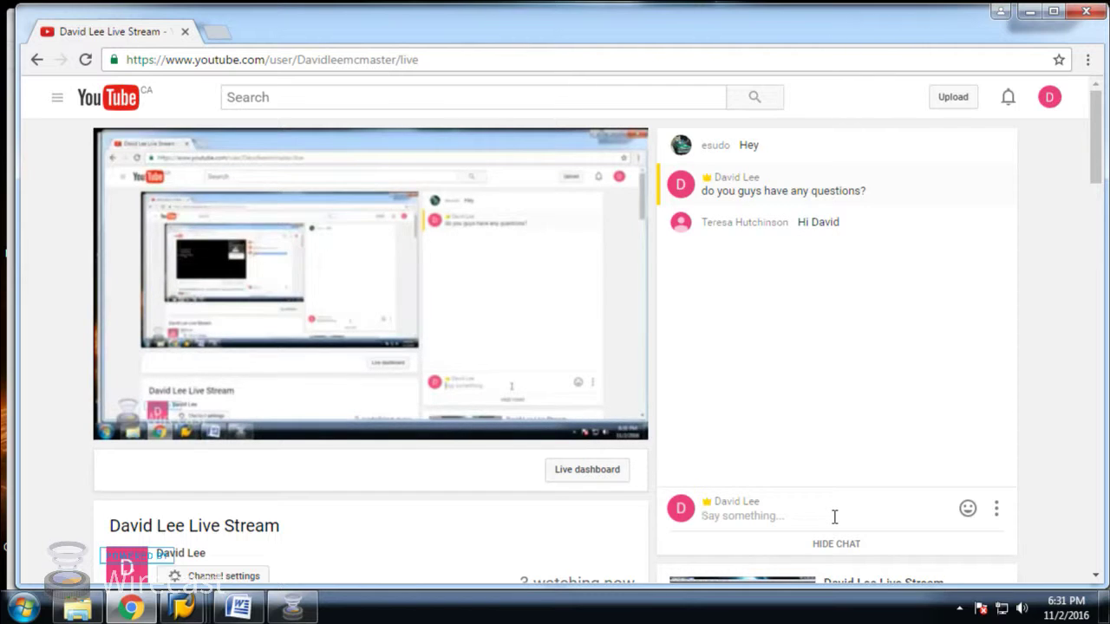
{"action": "type", "text": "Hi"}
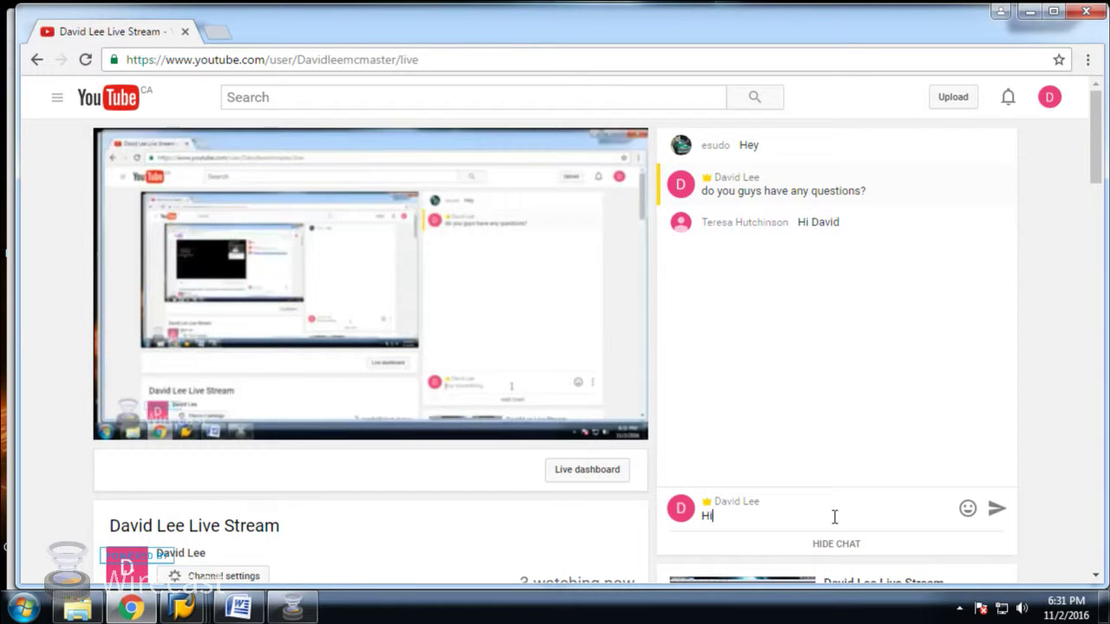
{"action": "key", "text": "Return"}
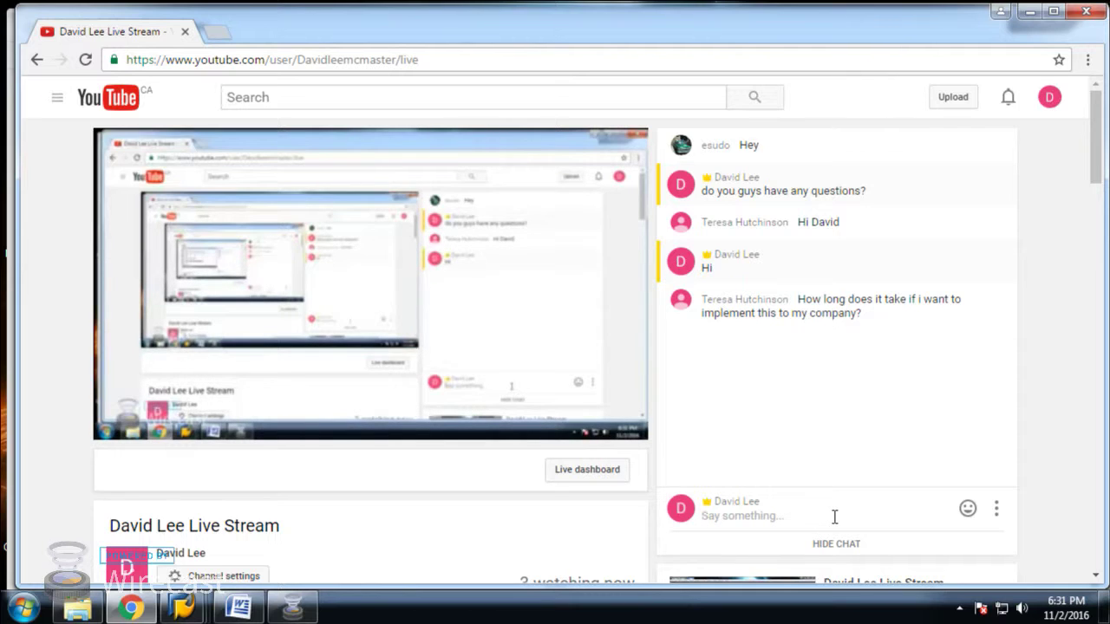
- Switch to the SAP Availability Overview session and reposition its window over the live stream page to check the viewer's chat question
{"action": "mouse_move", "coordinate": [183, 607]}
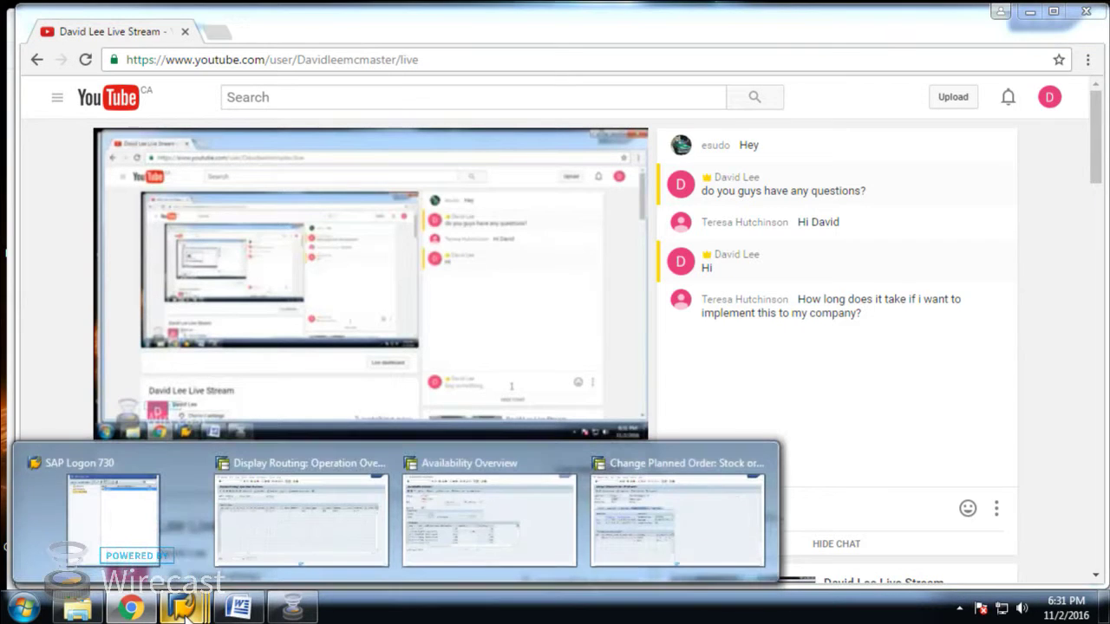
{"action": "left_click", "coordinate": [440, 543]}
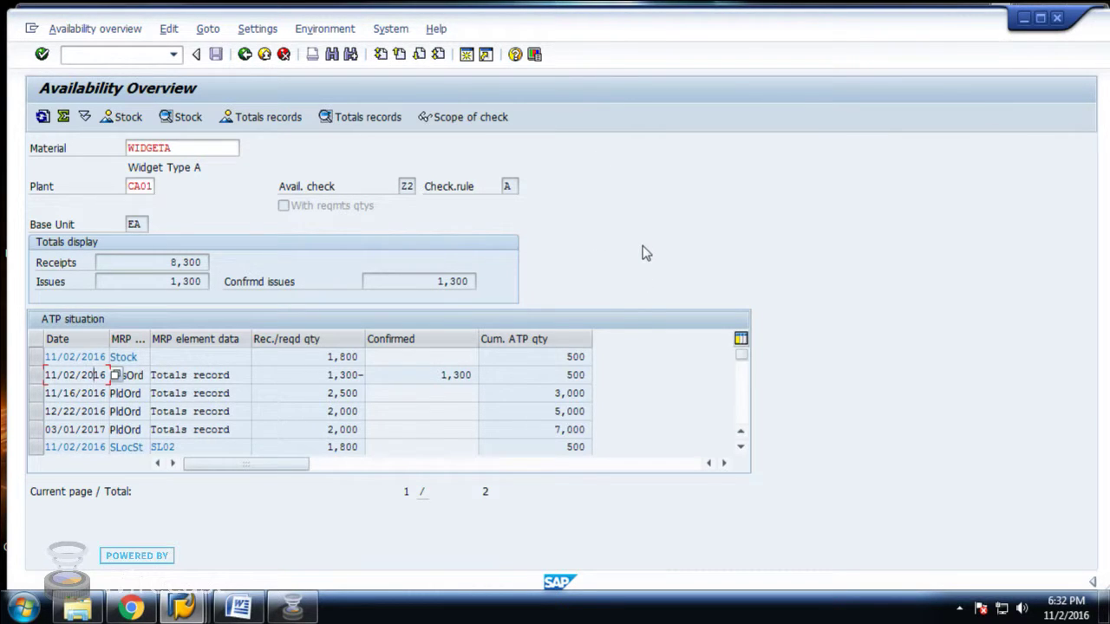
{"action": "left_click_drag", "start_coordinate": [882, 255], "coordinate": [945, 379]}
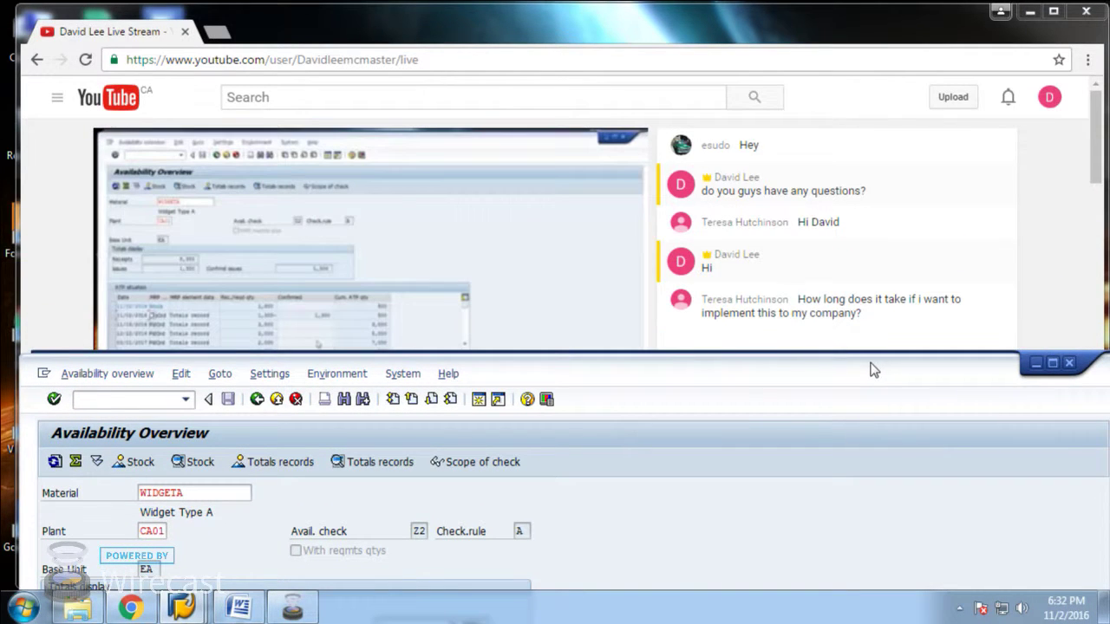
{"action": "left_click_drag", "start_coordinate": [716, 370], "coordinate": [719, 104]}
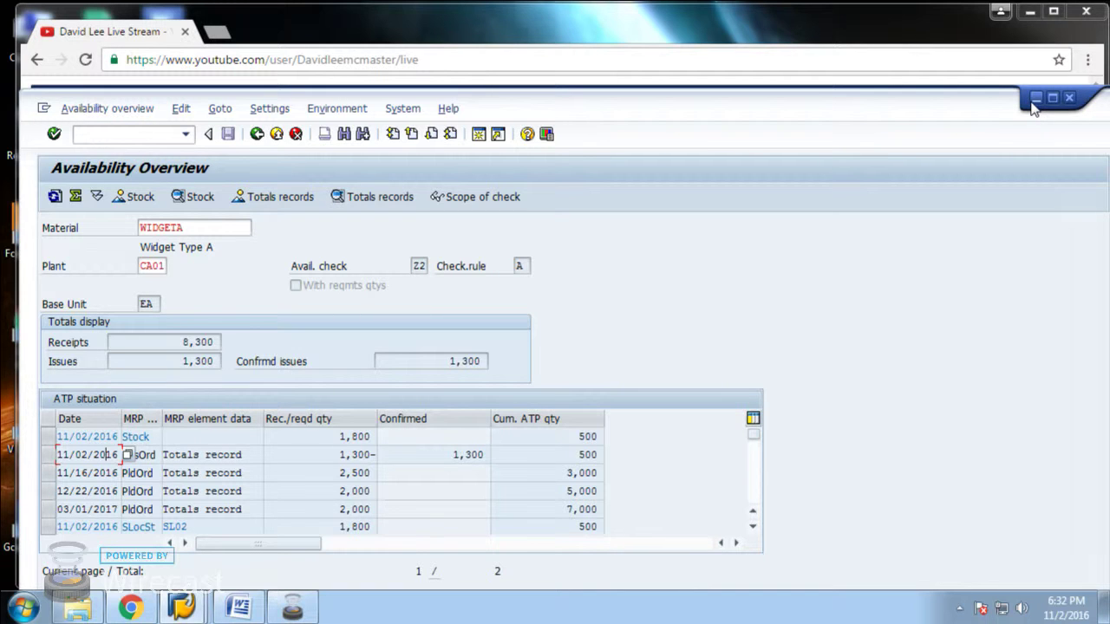
{"action": "left_click_drag", "start_coordinate": [985, 111], "coordinate": [981, 75]}
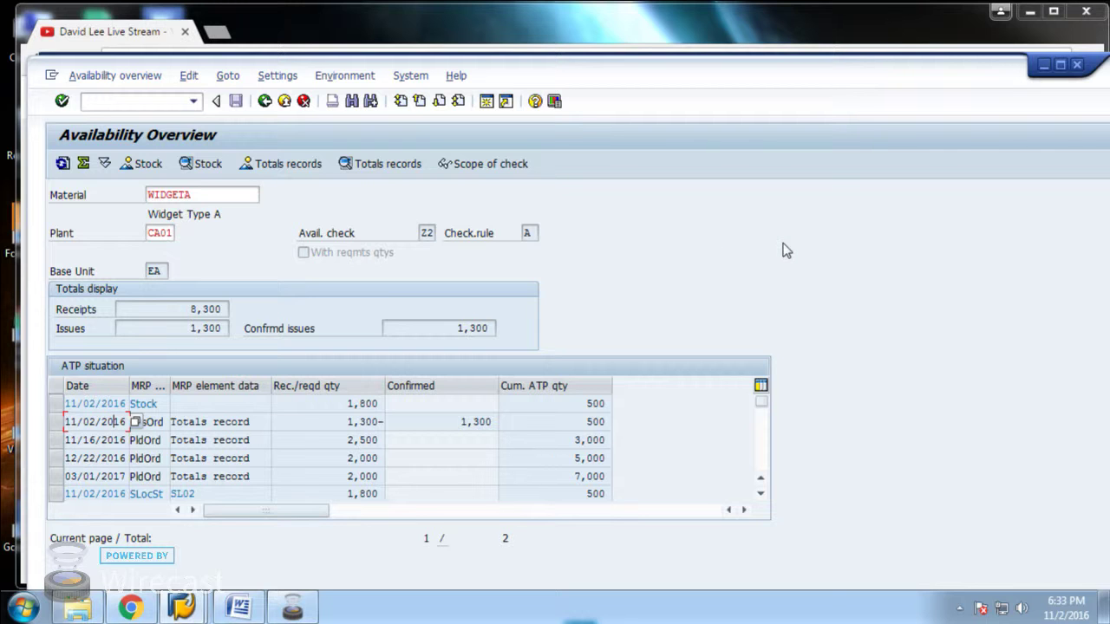
{"action": "left_click_drag", "start_coordinate": [942, 75], "coordinate": [947, 127]}
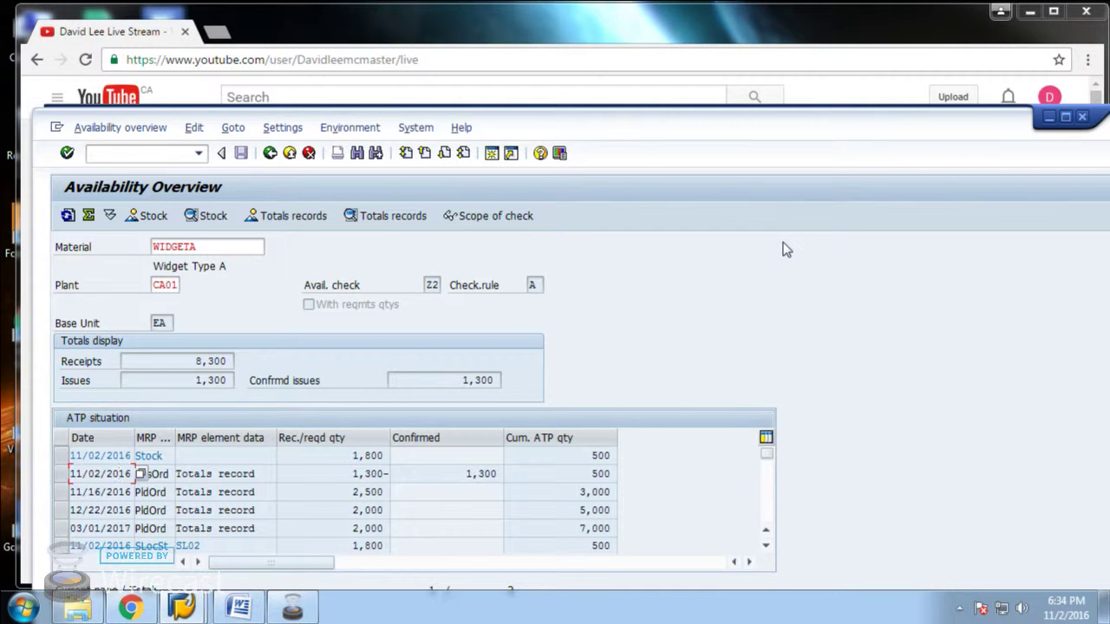
- Minimize the Availability Overview window to return to the live stream chat in Chrome
{"action": "left_click", "coordinate": [1048, 117]}
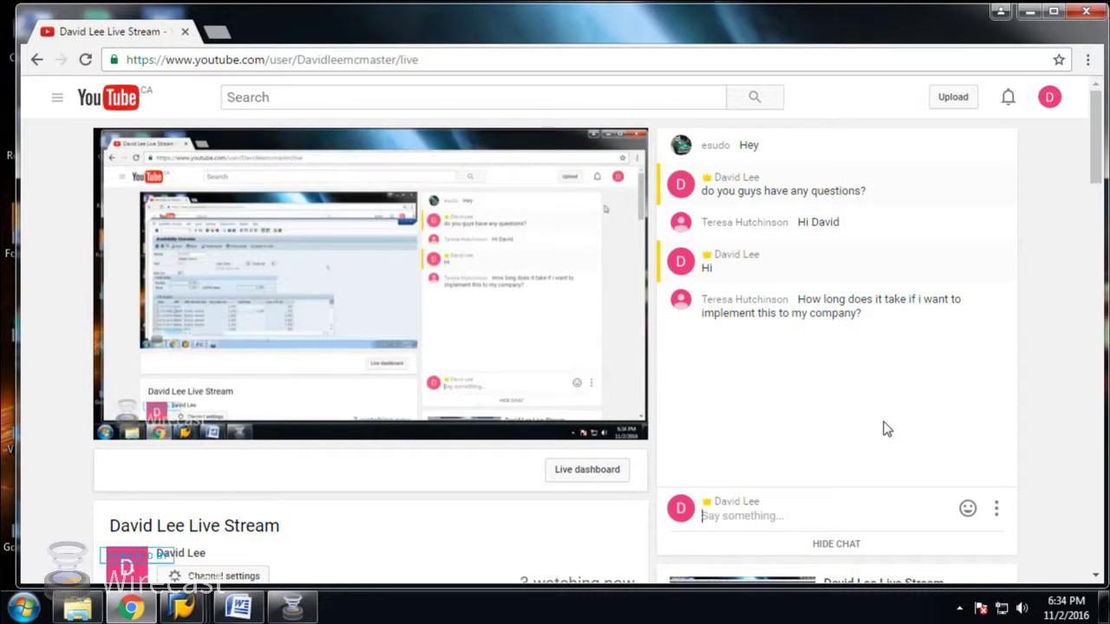
{"action": "mouse_move", "coordinate": [536, 367]}
{"action": "mouse_move", "coordinate": [424, 355]}
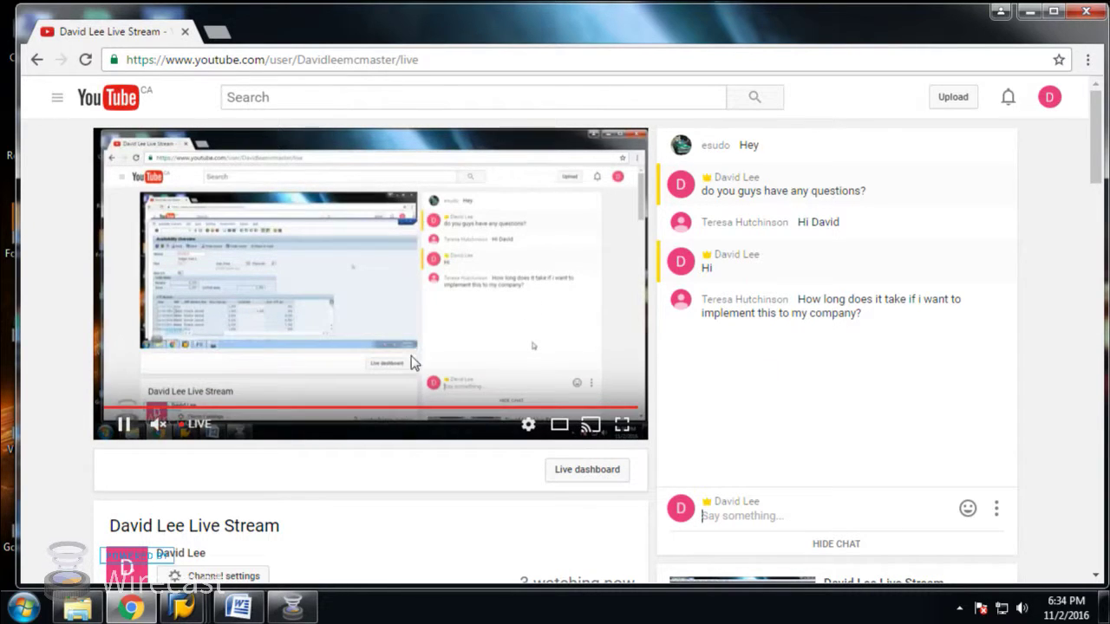